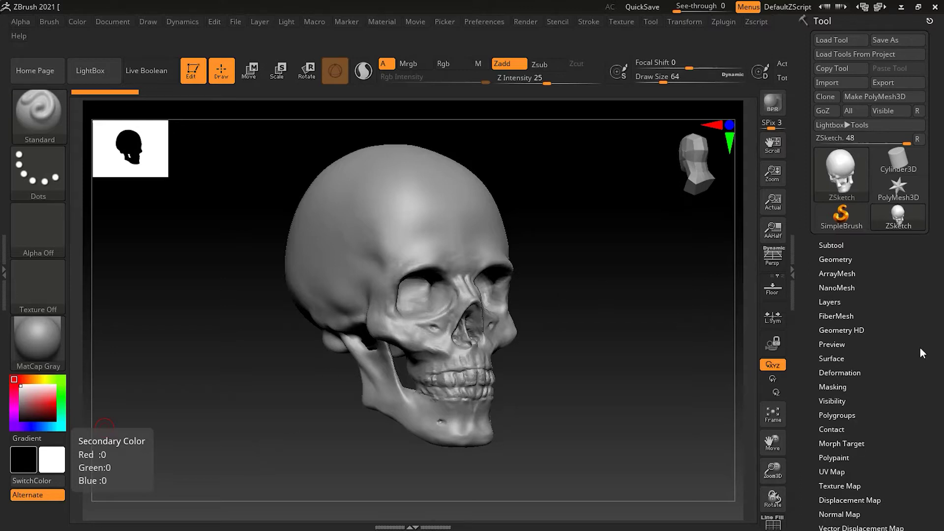
Step: Append a ZSphere as a new subtool below the skull and make it the active subtool
{"action": "left_click", "coordinate": [839, 246]}
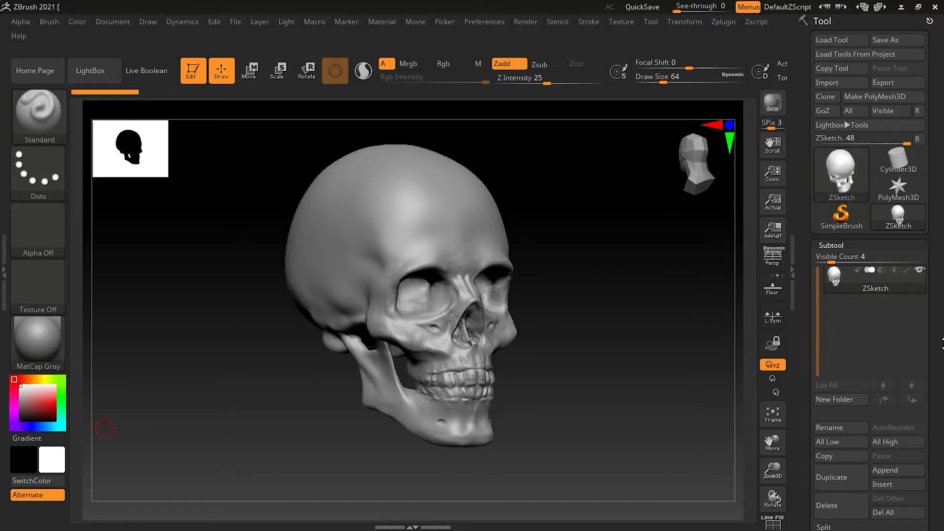
{"action": "left_click", "coordinate": [889, 470]}
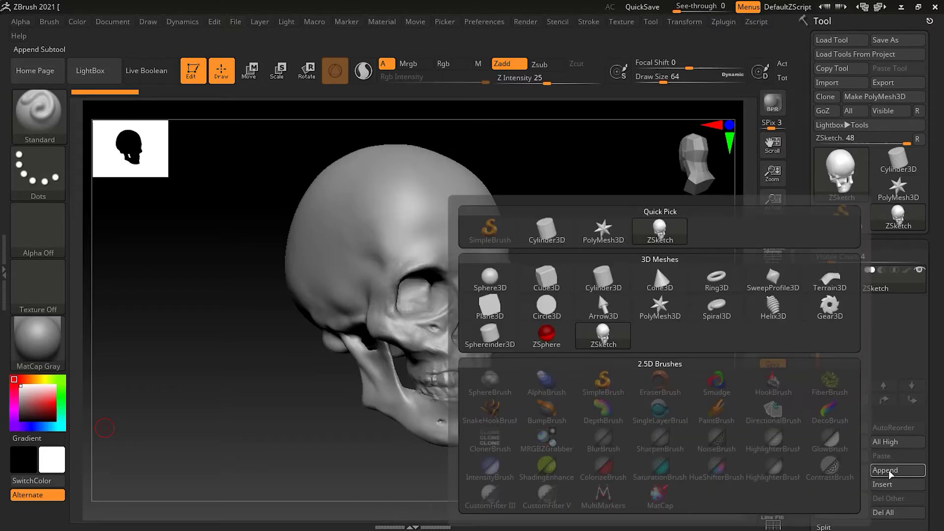
{"action": "left_click", "coordinate": [555, 339]}
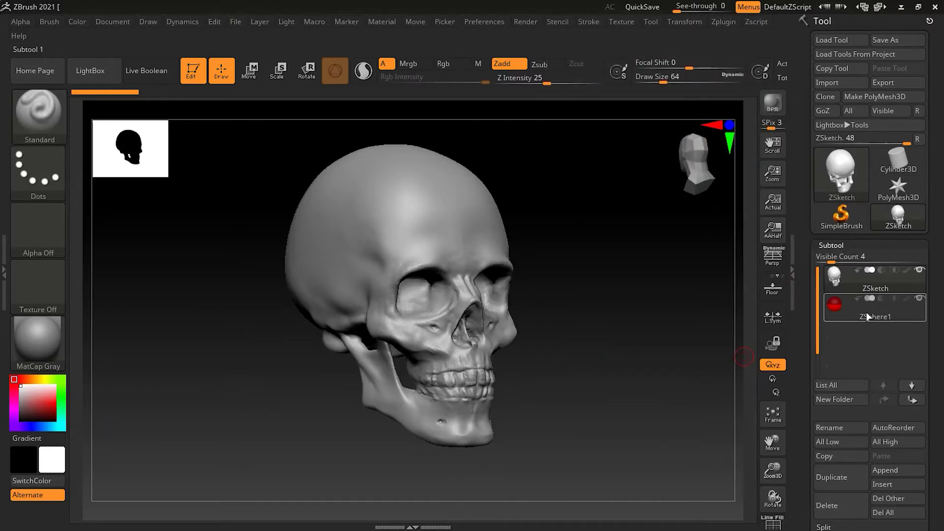
{"action": "mouse_move", "coordinate": [867, 317]}
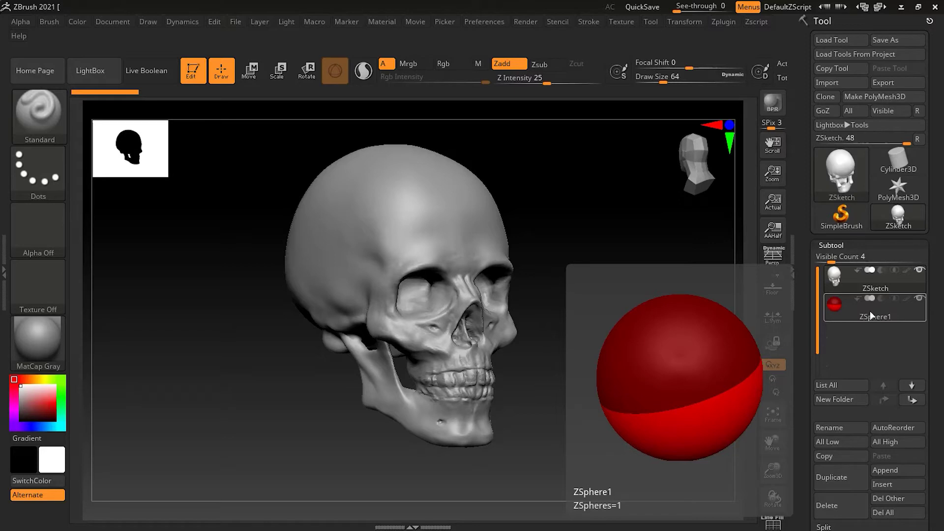
{"action": "left_click", "coordinate": [871, 314]}
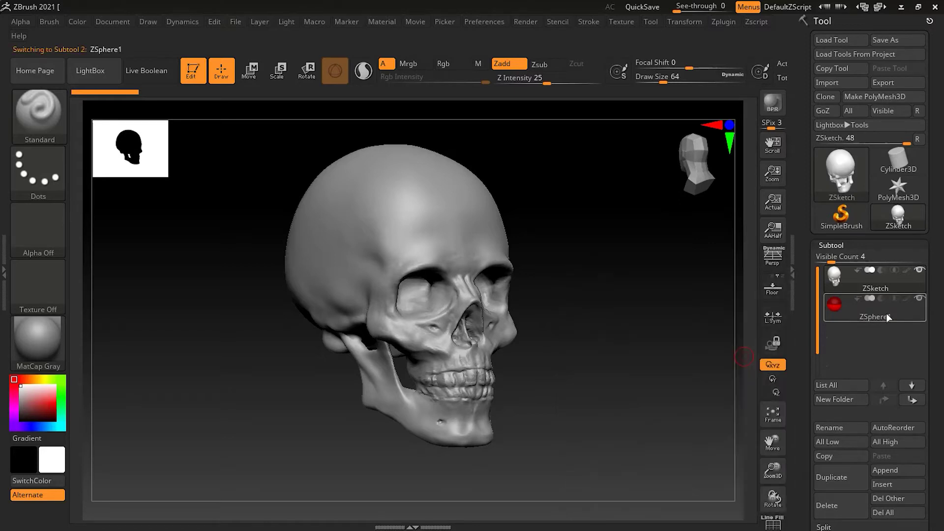
Step: Hide the skull subtool, leaving only the ZSphere visible
{"action": "mouse_move", "coordinate": [922, 270]}
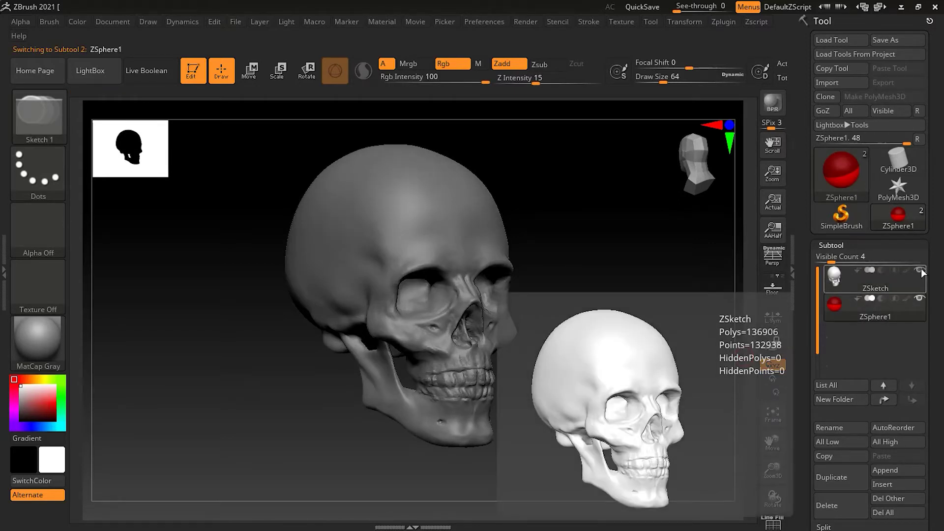
{"action": "mouse_move", "coordinate": [867, 314]}
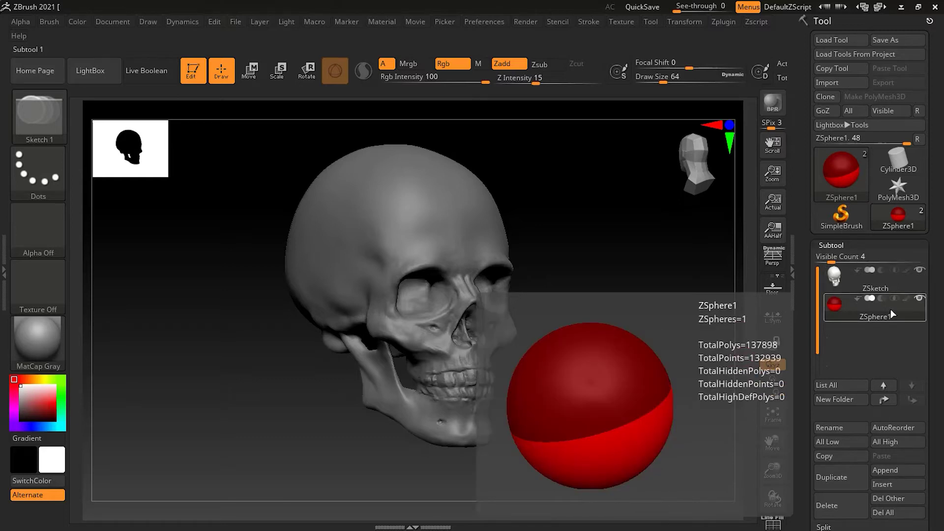
{"action": "left_click", "coordinate": [920, 271]}
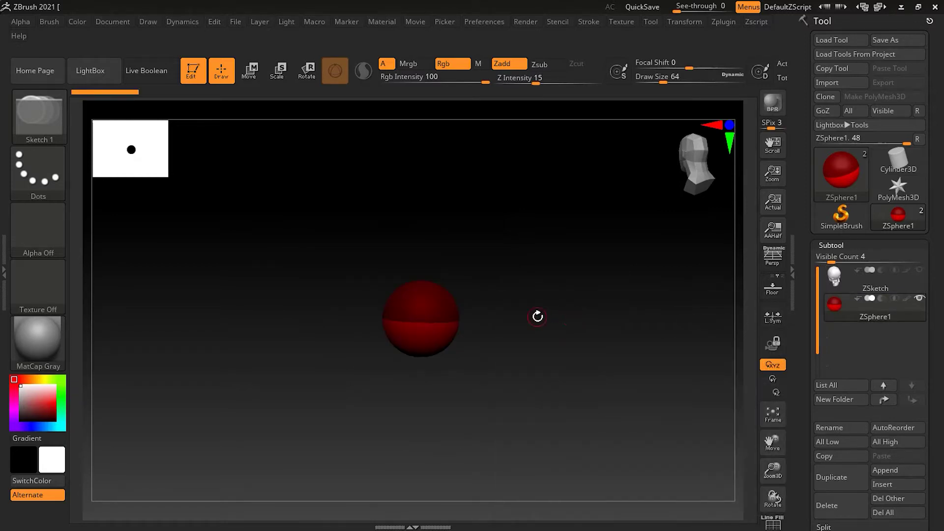
Step: Scale the ZSphere down and back up to a larger size, and return to Draw mode
{"action": "right_click_drag", "start_coordinate": [502, 306], "coordinate": [562, 291], "text": "ctrl"}
{"action": "right_click_drag", "start_coordinate": [563, 290], "coordinate": [533, 300]}
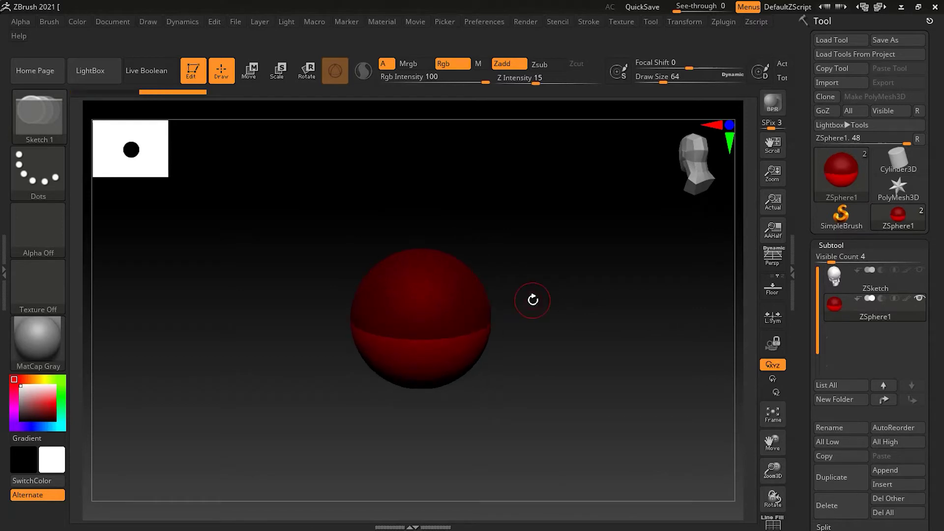
{"action": "key", "text": "e"}
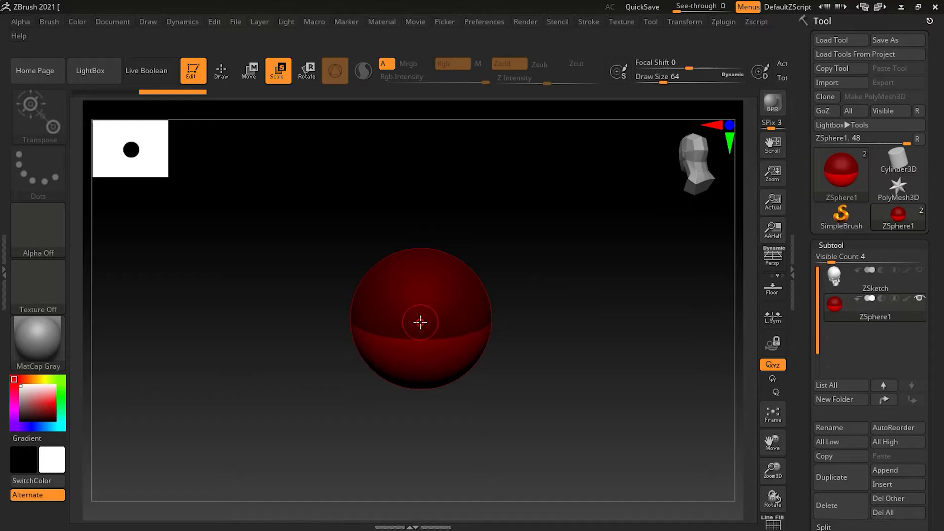
{"action": "left_click_drag", "start_coordinate": [421, 322], "coordinate": [477, 317]}
{"action": "left_click", "coordinate": [466, 314]}
{"action": "left_click_drag", "start_coordinate": [622, 297], "coordinate": [555, 298]}
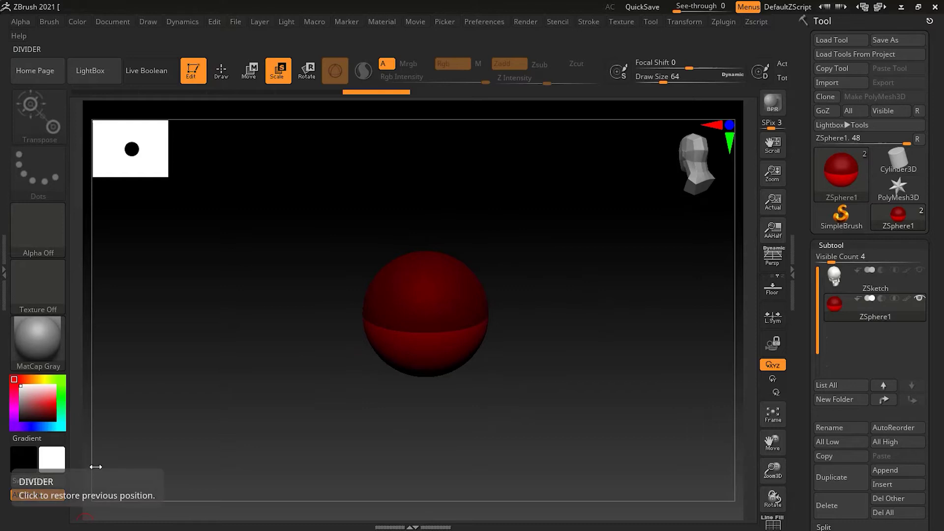
{"action": "left_click_drag", "start_coordinate": [432, 349], "coordinate": [414, 200]}
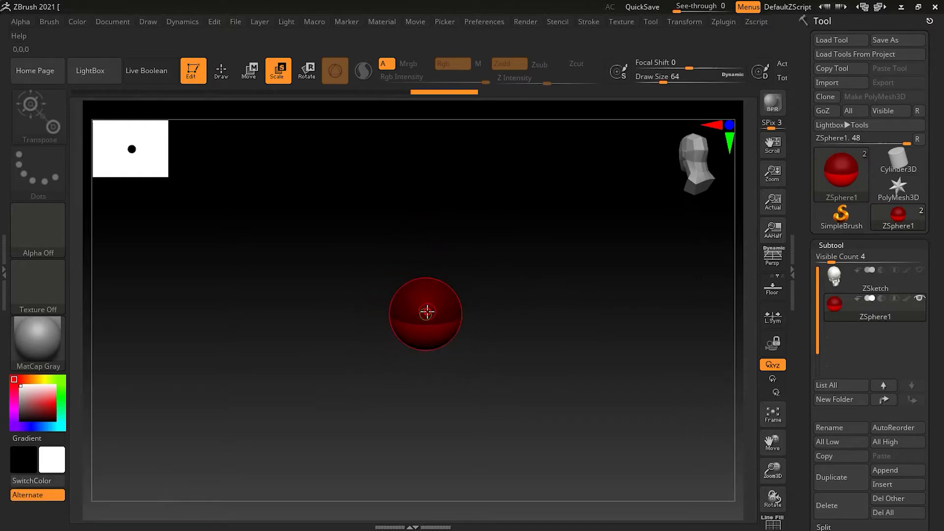
{"action": "mouse_move", "coordinate": [428, 331]}
{"action": "left_mouse_down"}
{"action": "mouse_move", "coordinate": [468, 270]}
{"action": "mouse_move", "coordinate": [617, 251]}
{"action": "left_mouse_up"}
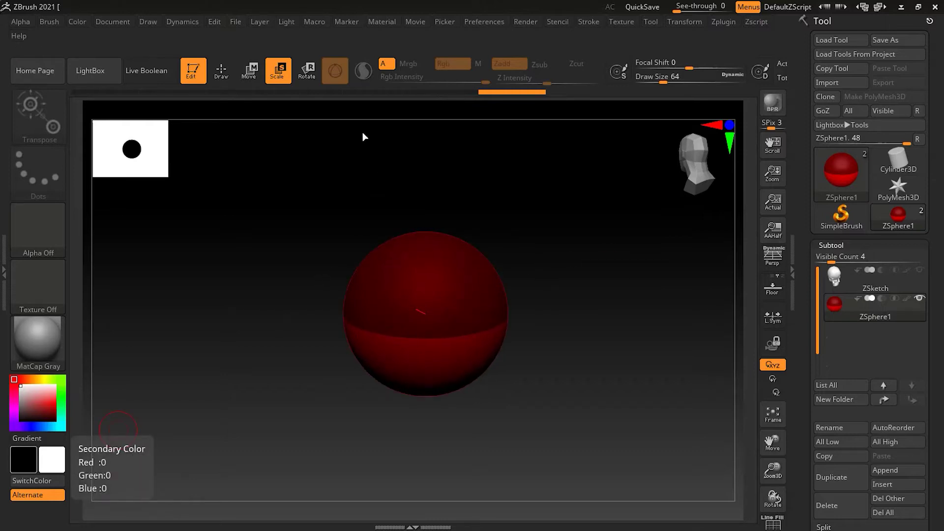
{"action": "key", "text": "q"}
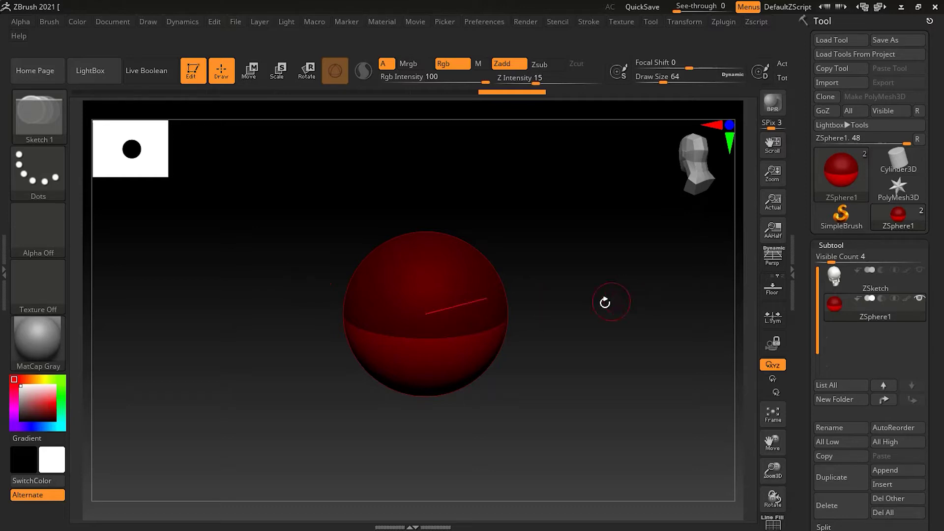
Step: Turn on EditSketch in the ZSketch settings of the ZSphere
{"action": "right_click_drag", "start_coordinate": [564, 315], "coordinate": [589, 310], "text": "ctrl"}
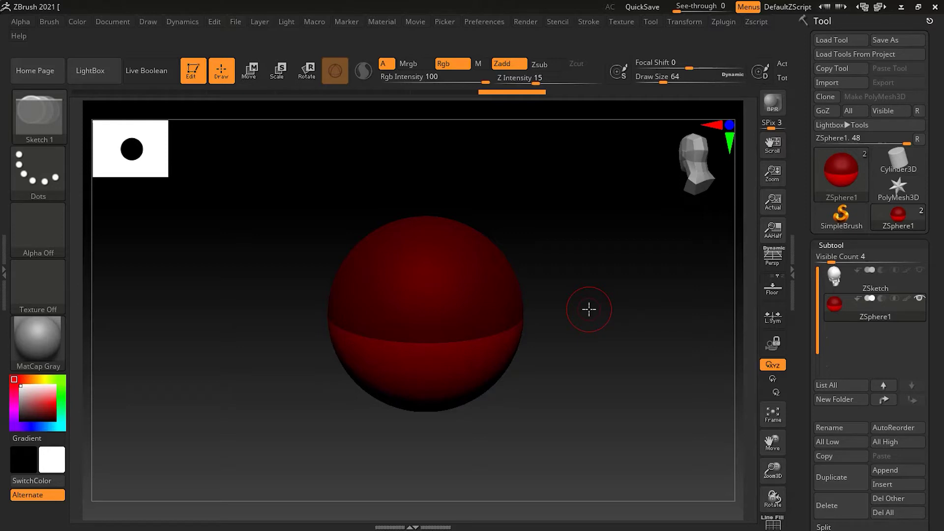
{"action": "scroll", "coordinate": [937, 295], "scroll_direction": "down", "scroll_amount": 10}
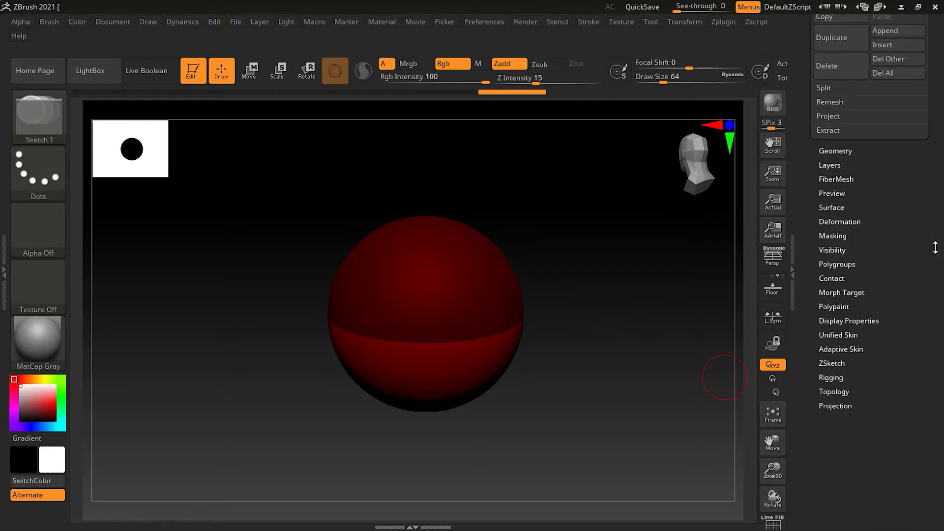
{"action": "left_click", "coordinate": [837, 363]}
{"action": "scroll", "coordinate": [923, 315], "scroll_direction": "up", "scroll_amount": 10}
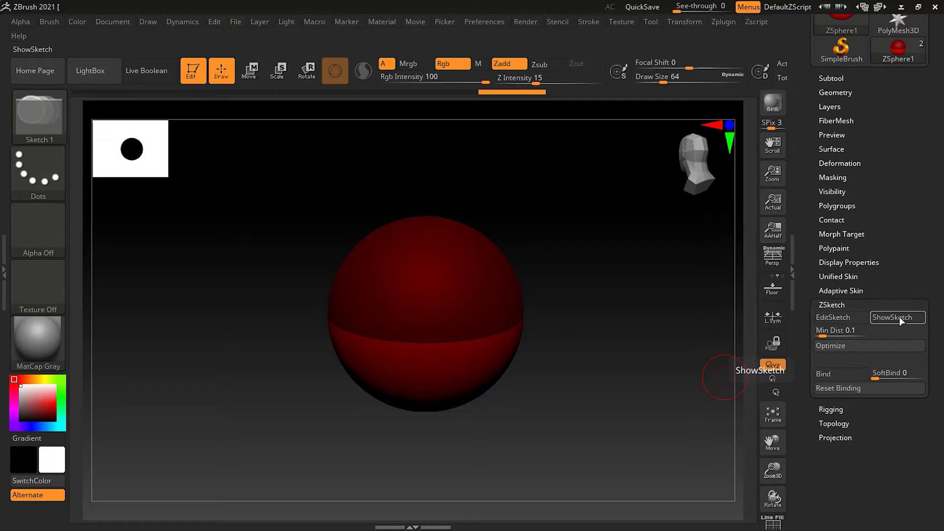
{"action": "left_click", "coordinate": [839, 317]}
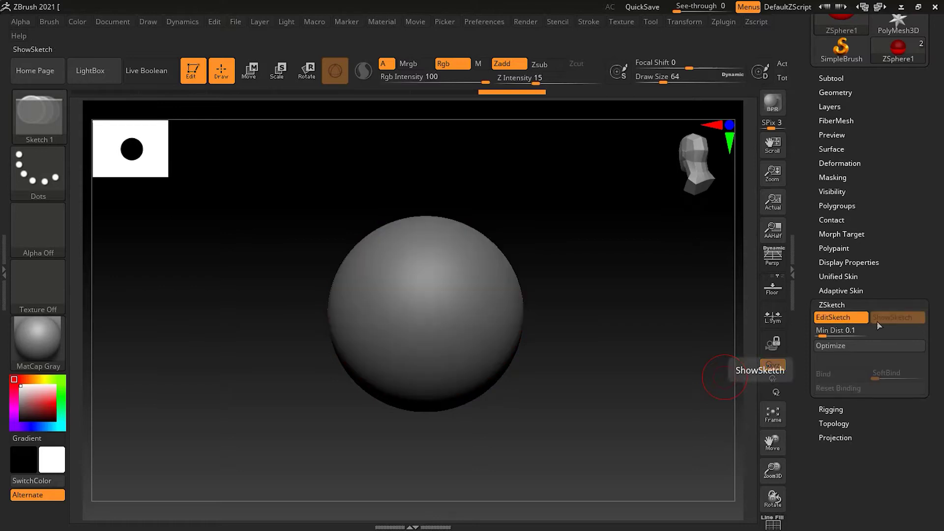
Step: Sketch overlapping trial strokes around the sphere with the Sketch 1 brush, and leave sketch editing
{"action": "mouse_move", "coordinate": [467, 298]}
{"action": "left_mouse_down"}
{"action": "mouse_move", "coordinate": [492, 363]}
{"action": "mouse_move", "coordinate": [476, 375]}
{"action": "mouse_move", "coordinate": [411, 348]}
{"action": "mouse_move", "coordinate": [368, 278]}
{"action": "mouse_move", "coordinate": [470, 276]}
{"action": "mouse_move", "coordinate": [460, 344]}
{"action": "mouse_move", "coordinate": [414, 266]}
{"action": "mouse_move", "coordinate": [367, 379]}
{"action": "mouse_move", "coordinate": [423, 236]}
{"action": "mouse_move", "coordinate": [511, 324]}
{"action": "mouse_move", "coordinate": [465, 242]}
{"action": "mouse_move", "coordinate": [385, 251]}
{"action": "mouse_move", "coordinate": [392, 379]}
{"action": "mouse_move", "coordinate": [423, 399]}
{"action": "left_mouse_up"}
{"action": "left_click_drag", "start_coordinate": [605, 274], "coordinate": [562, 369]}
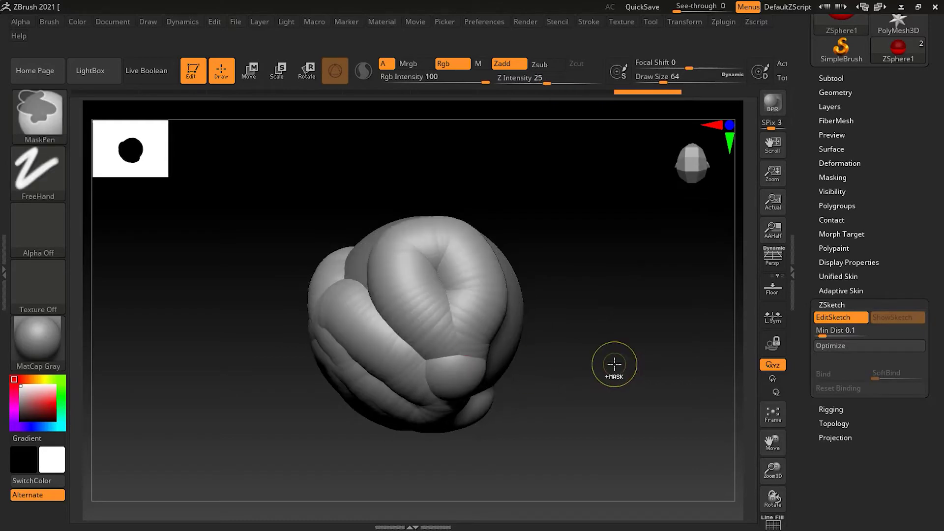
{"action": "key", "text": "shift+a"}
{"action": "mouse_move", "coordinate": [643, 339]}
{"action": "left_mouse_down"}
{"action": "mouse_move", "coordinate": [679, 305]}
{"action": "mouse_move", "coordinate": [662, 283]}
{"action": "left_mouse_up"}
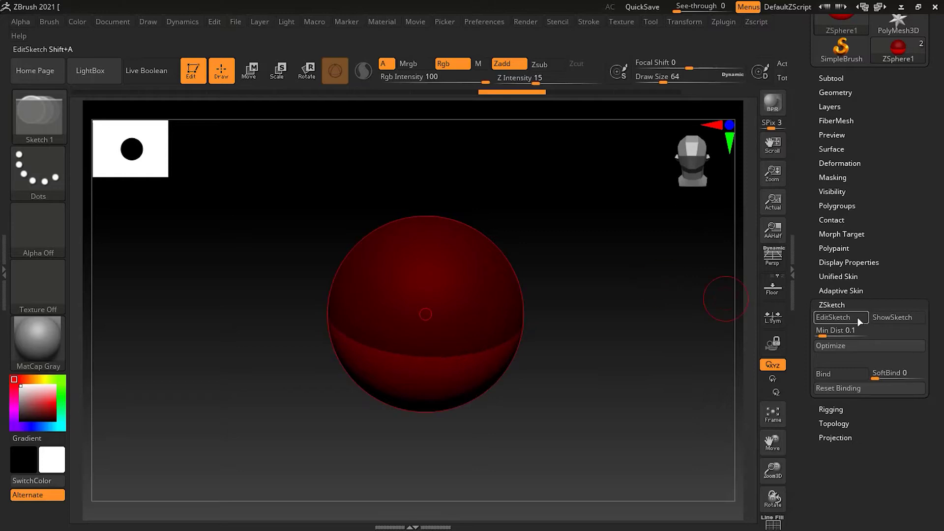
Step: Turn EditSketch back on and set the brush draw size to 39
{"action": "left_click", "coordinate": [836, 318]}
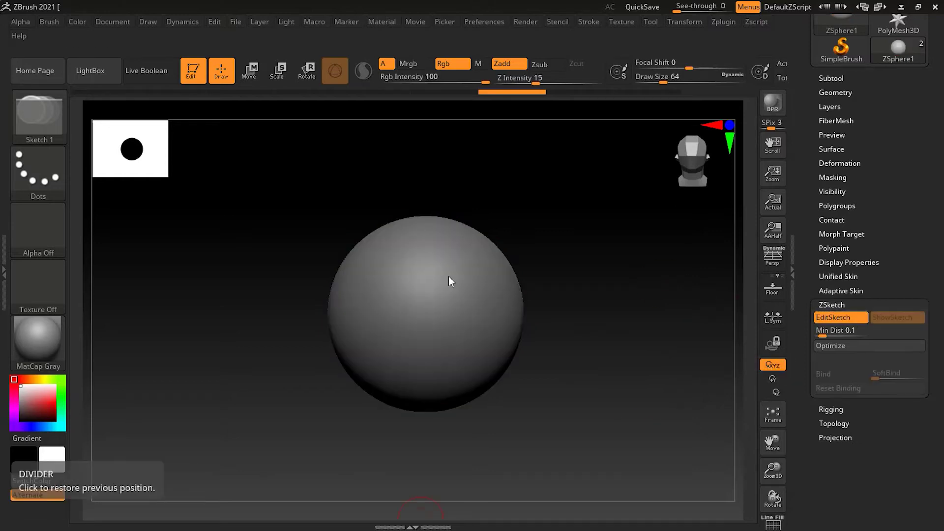
{"action": "left_click_drag", "start_coordinate": [663, 84], "coordinate": [659, 85]}
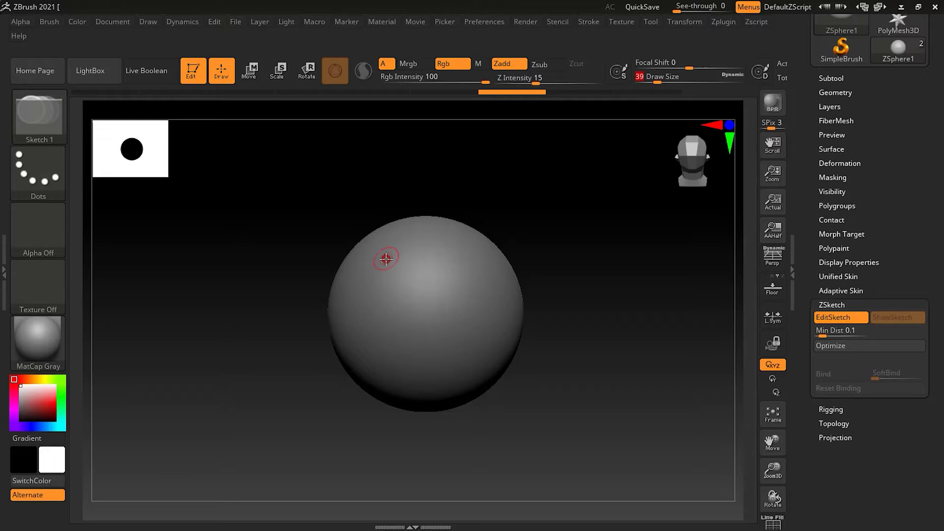
Step: Sketch a U-shaped test tube on the front of the sphere, undo it and resume sketch editing
{"action": "mouse_move", "coordinate": [387, 259]}
{"action": "left_mouse_down"}
{"action": "mouse_move", "coordinate": [386, 309]}
{"action": "mouse_move", "coordinate": [409, 347]}
{"action": "mouse_move", "coordinate": [453, 338]}
{"action": "mouse_move", "coordinate": [460, 300]}
{"action": "left_mouse_up"}
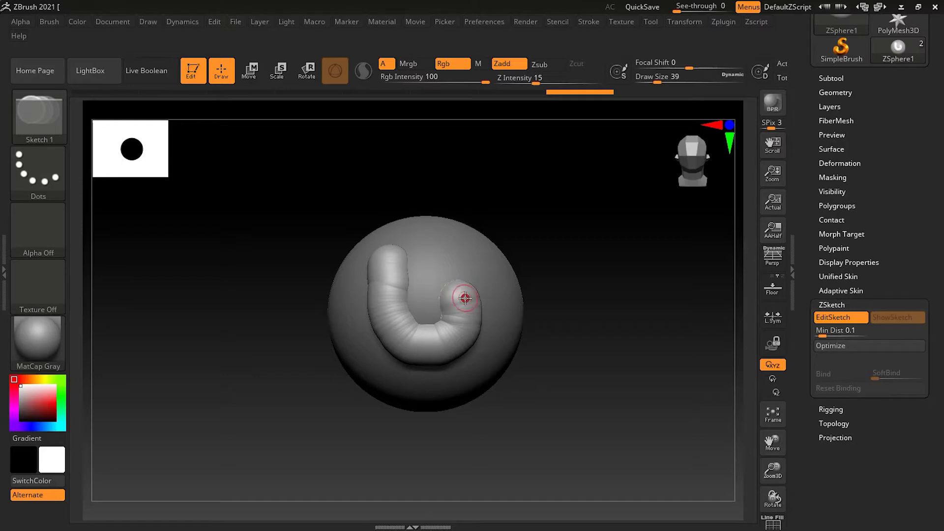
{"action": "key", "text": "ctrl+z"}
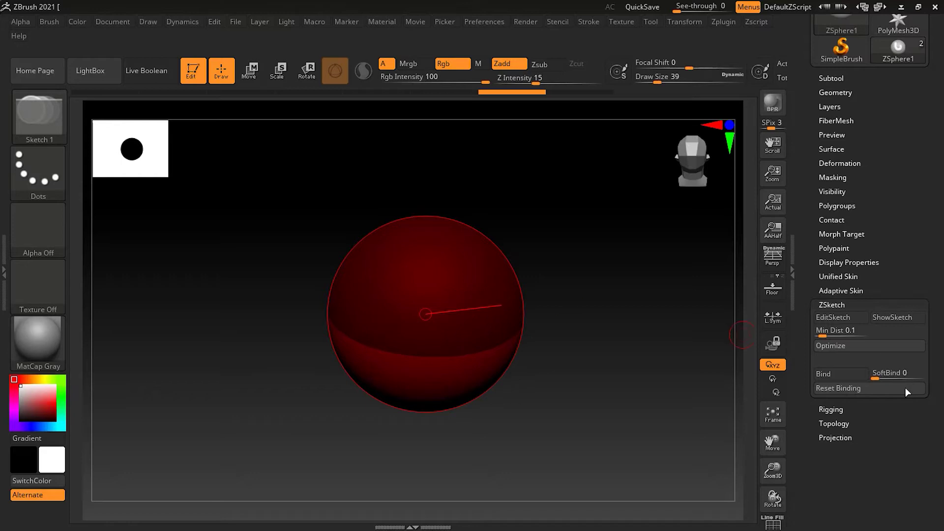
{"action": "left_click", "coordinate": [833, 317]}
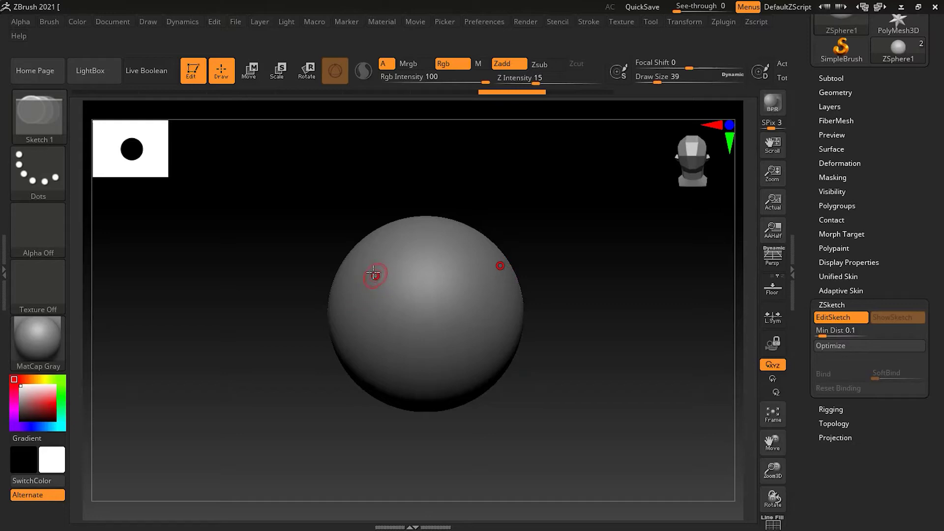
Step: Sketch curled tubes mirrored on both sides of the sphere and check the available ZSphere sketch brushes
{"action": "mouse_move", "coordinate": [378, 263]}
{"action": "left_mouse_down"}
{"action": "mouse_move", "coordinate": [360, 304]}
{"action": "mouse_move", "coordinate": [344, 244]}
{"action": "mouse_move", "coordinate": [381, 233]}
{"action": "mouse_move", "coordinate": [382, 378]}
{"action": "mouse_move", "coordinate": [393, 319]}
{"action": "mouse_move", "coordinate": [389, 255]}
{"action": "left_mouse_up"}
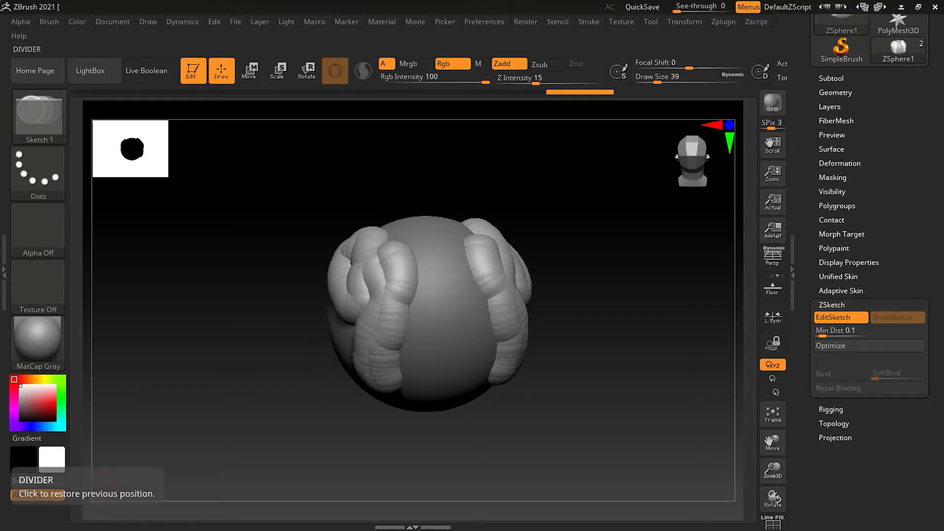
{"action": "left_click_drag", "start_coordinate": [295, 315], "coordinate": [418, 299]}
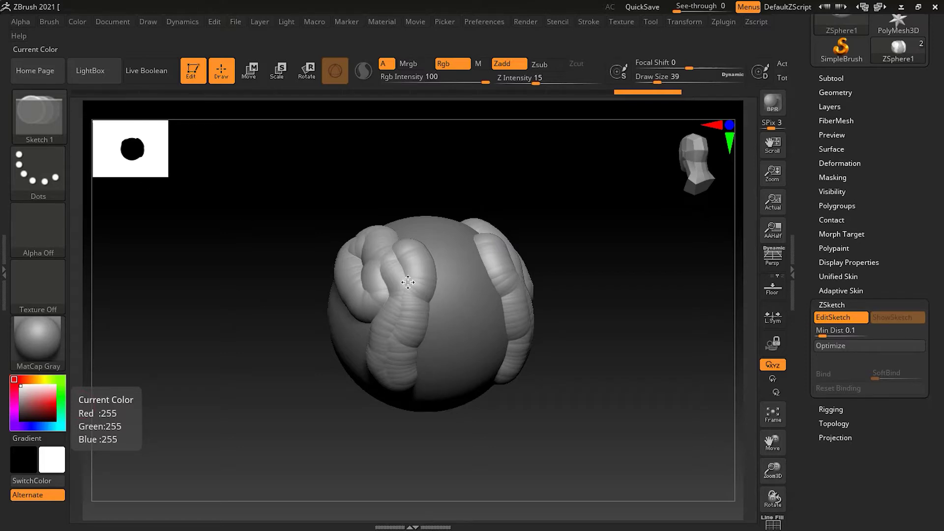
{"action": "key", "text": "b"}
{"action": "mouse_move", "coordinate": [327, 359]}
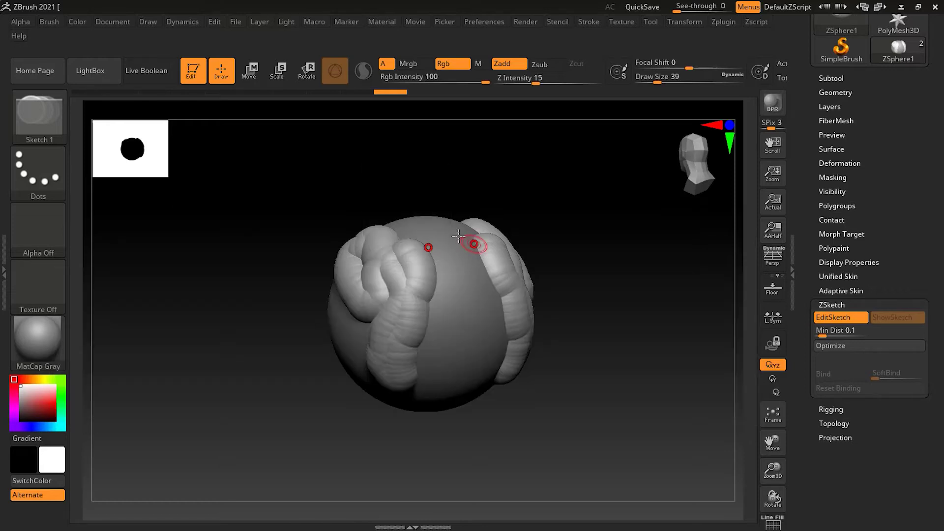
Step: Try another tube beside the mirrored ones, undo the sketched strokes back to the bare sphere and re-enter sketch editing
{"action": "mouse_move", "coordinate": [433, 233]}
{"action": "left_mouse_down"}
{"action": "mouse_move", "coordinate": [475, 265]}
{"action": "mouse_move", "coordinate": [492, 339]}
{"action": "mouse_move", "coordinate": [463, 379]}
{"action": "mouse_move", "coordinate": [339, 315]}
{"action": "mouse_move", "coordinate": [383, 231]}
{"action": "mouse_move", "coordinate": [421, 290]}
{"action": "mouse_move", "coordinate": [386, 286]}
{"action": "mouse_move", "coordinate": [436, 241]}
{"action": "mouse_move", "coordinate": [372, 290]}
{"action": "mouse_move", "coordinate": [444, 315]}
{"action": "mouse_move", "coordinate": [413, 345]}
{"action": "left_mouse_up"}
{"action": "key", "text": "ctrl+z"}
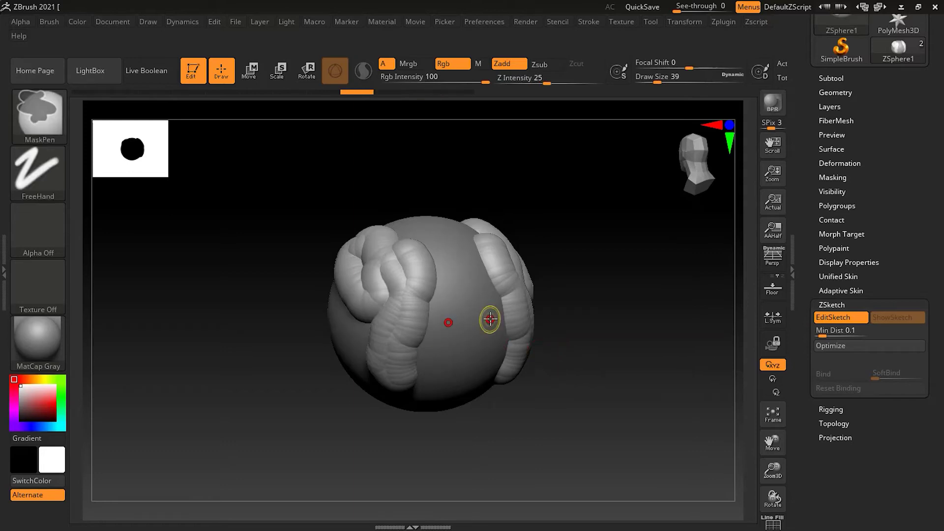
{"action": "key", "text": "ctrl+z"}
{"action": "left_click", "coordinate": [833, 317]}
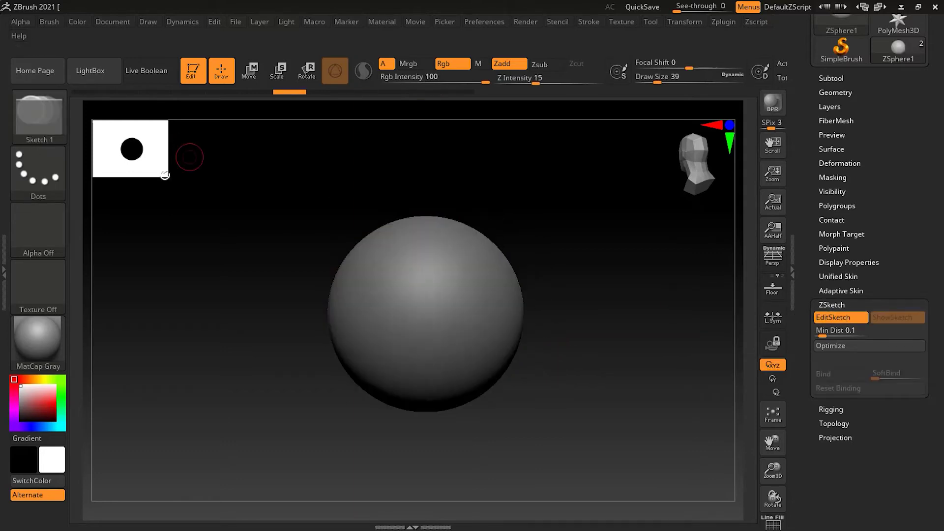
Step: With the Armature brush, sketch a mirrored pair of curved arms from the sphere's sides and a thick tube rising from its top
{"action": "left_click", "coordinate": [45, 120]}
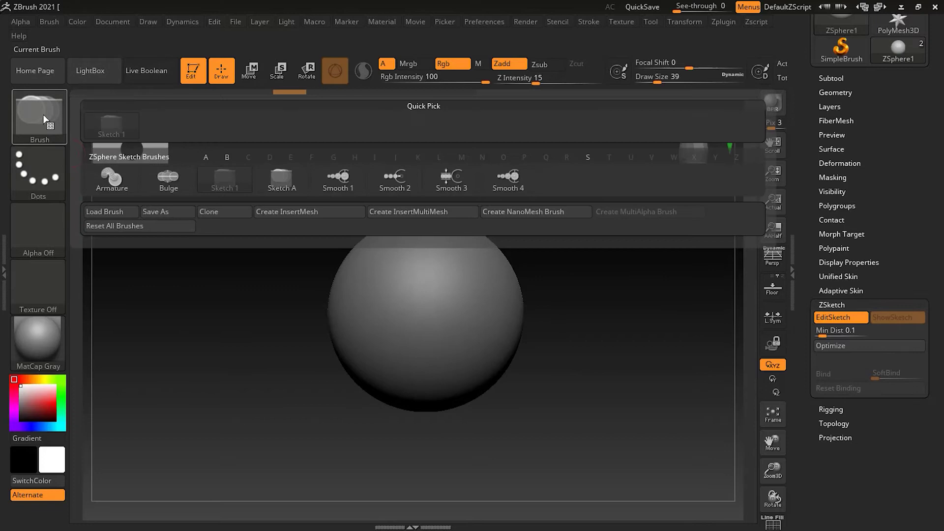
{"action": "left_click", "coordinate": [115, 183]}
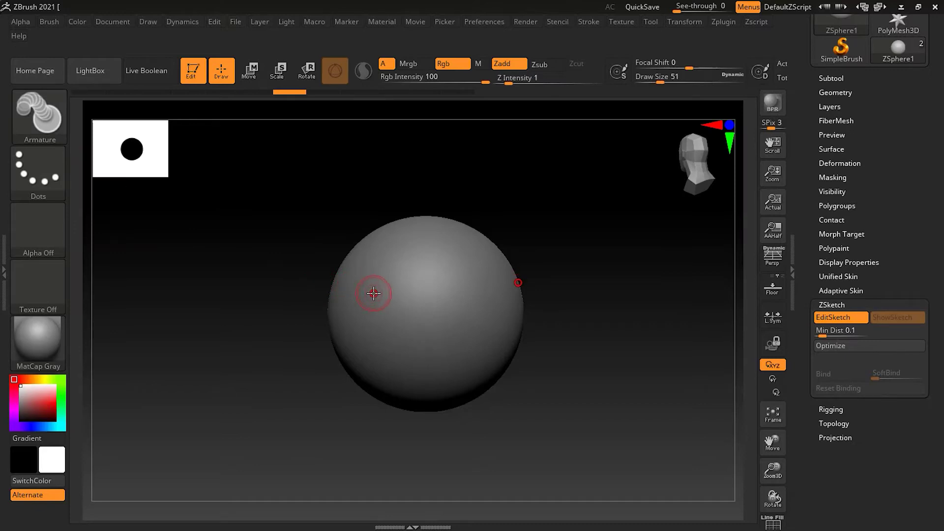
{"action": "mouse_move", "coordinate": [374, 293]}
{"action": "left_mouse_down"}
{"action": "mouse_move", "coordinate": [206, 237]}
{"action": "mouse_move", "coordinate": [188, 288]}
{"action": "mouse_move", "coordinate": [231, 347]}
{"action": "left_mouse_up"}
{"action": "mouse_move", "coordinate": [276, 426]}
{"action": "left_mouse_down"}
{"action": "mouse_move", "coordinate": [327, 499]}
{"action": "mouse_move", "coordinate": [449, 449]}
{"action": "mouse_move", "coordinate": [550, 436]}
{"action": "mouse_move", "coordinate": [501, 438]}
{"action": "mouse_move", "coordinate": [495, 407]}
{"action": "left_mouse_up"}
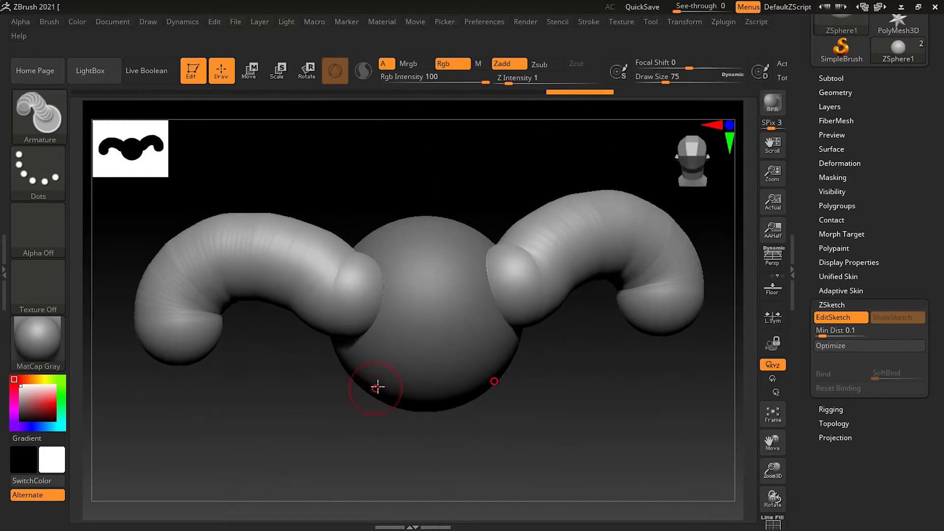
{"action": "left_click_drag", "start_coordinate": [572, 411], "coordinate": [434, 427], "text": "alt"}
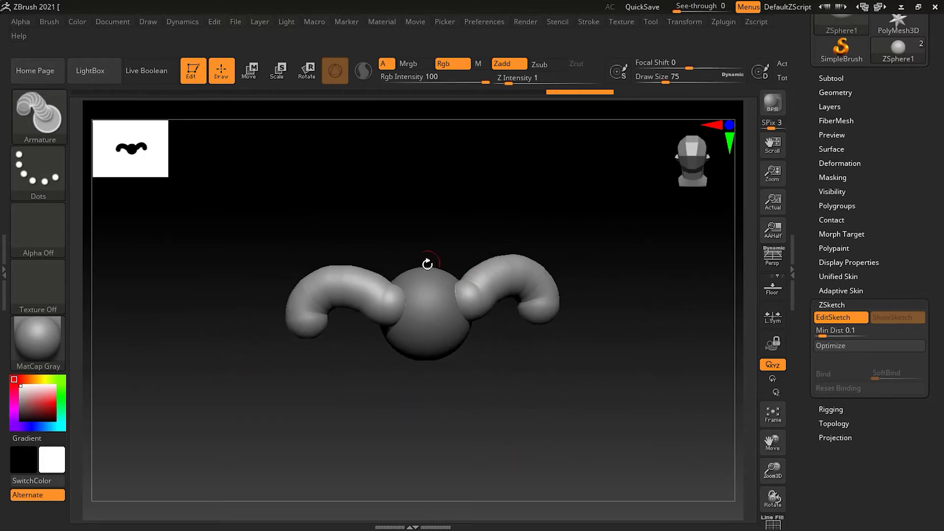
{"action": "left_click_drag", "start_coordinate": [427, 276], "coordinate": [425, 192]}
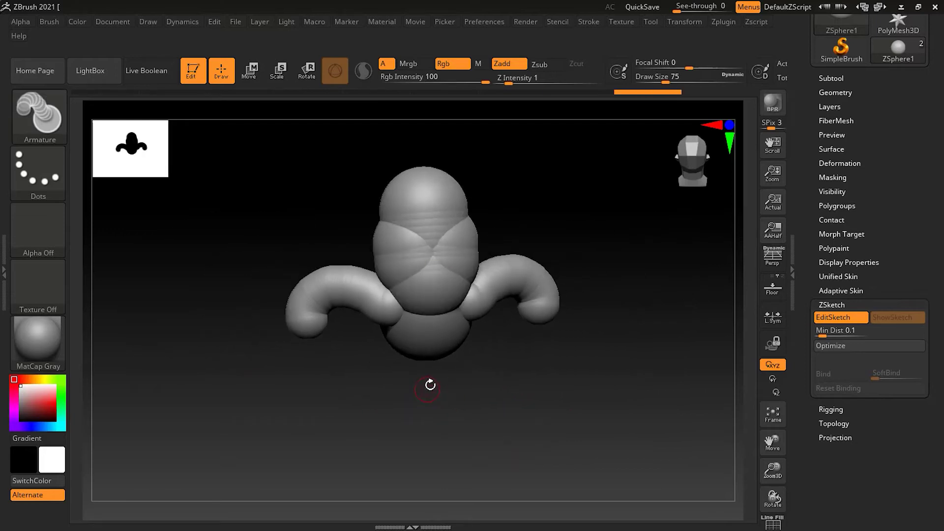
Step: Redraw the upright tube on the sphere's top and sketch a mirrored pair of legs below it at draw size 47
{"action": "key", "text": "ctrl+z"}
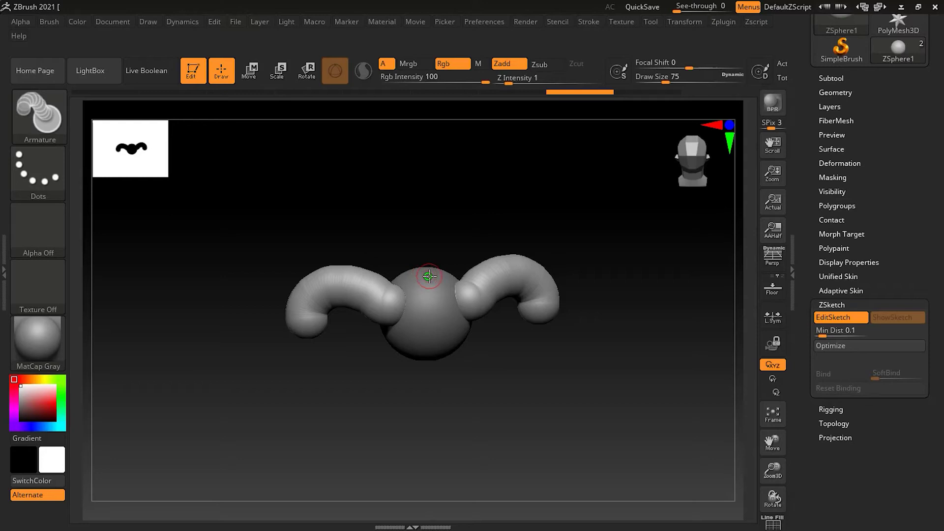
{"action": "left_click_drag", "start_coordinate": [429, 276], "coordinate": [424, 160]}
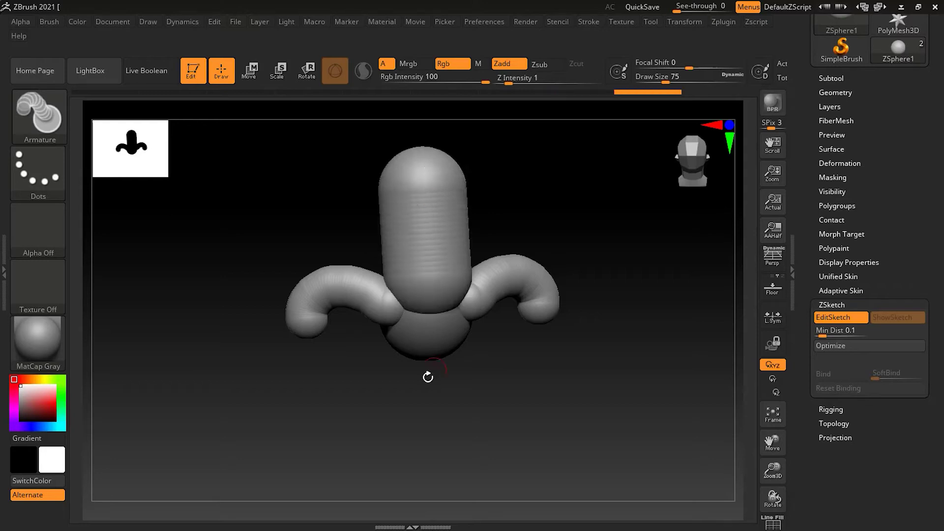
{"action": "mouse_move", "coordinate": [400, 347]}
{"action": "left_mouse_down"}
{"action": "mouse_move", "coordinate": [377, 393]}
{"action": "mouse_move", "coordinate": [378, 433]}
{"action": "mouse_move", "coordinate": [323, 442]}
{"action": "left_mouse_up"}
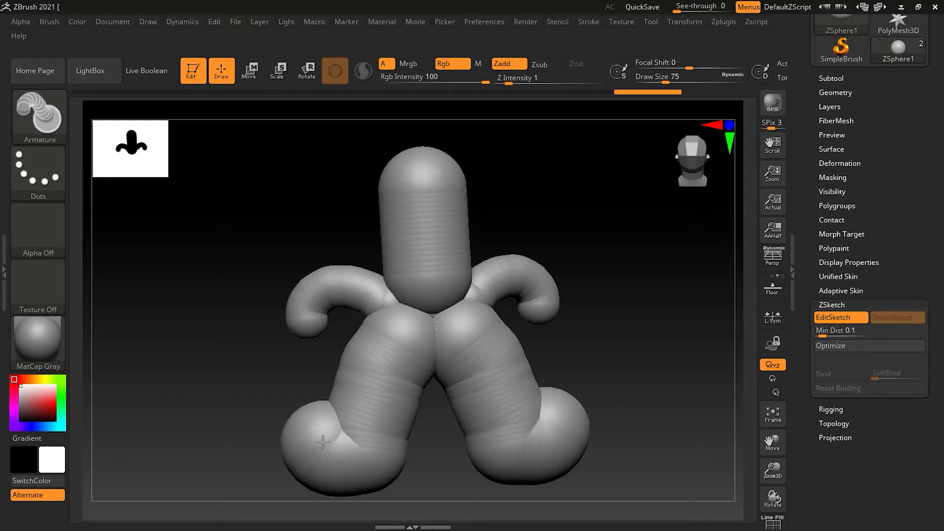
{"action": "key", "text": "ctrl+z"}
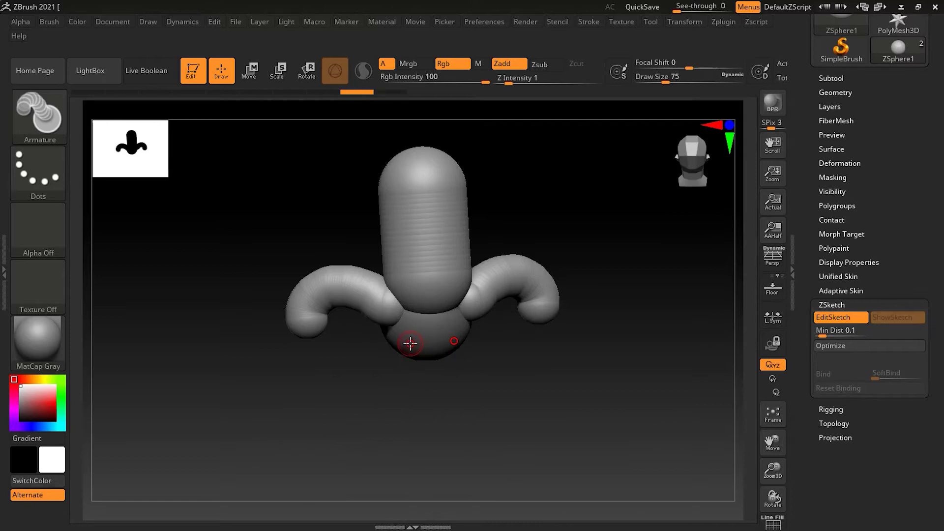
{"action": "key", "text": "bracketleft"}
{"action": "key", "text": "bracketleft"}
{"action": "mouse_move", "coordinate": [410, 343]}
{"action": "left_mouse_down"}
{"action": "mouse_move", "coordinate": [382, 396]}
{"action": "mouse_move", "coordinate": [379, 443]}
{"action": "mouse_move", "coordinate": [343, 453]}
{"action": "mouse_move", "coordinate": [343, 444]}
{"action": "left_mouse_up"}
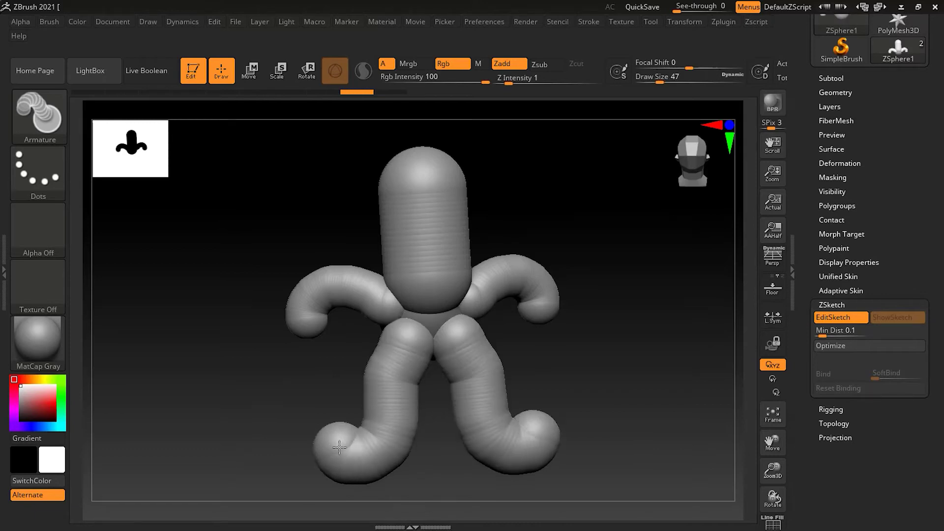
Step: With the Sketch 1 brush at draw size 23, sketch a mirrored ridge from the body along both arms
{"action": "mouse_move", "coordinate": [608, 359]}
{"action": "left_mouse_down"}
{"action": "mouse_move", "coordinate": [691, 354]}
{"action": "mouse_move", "coordinate": [460, 360]}
{"action": "mouse_move", "coordinate": [731, 348]}
{"action": "left_mouse_up"}
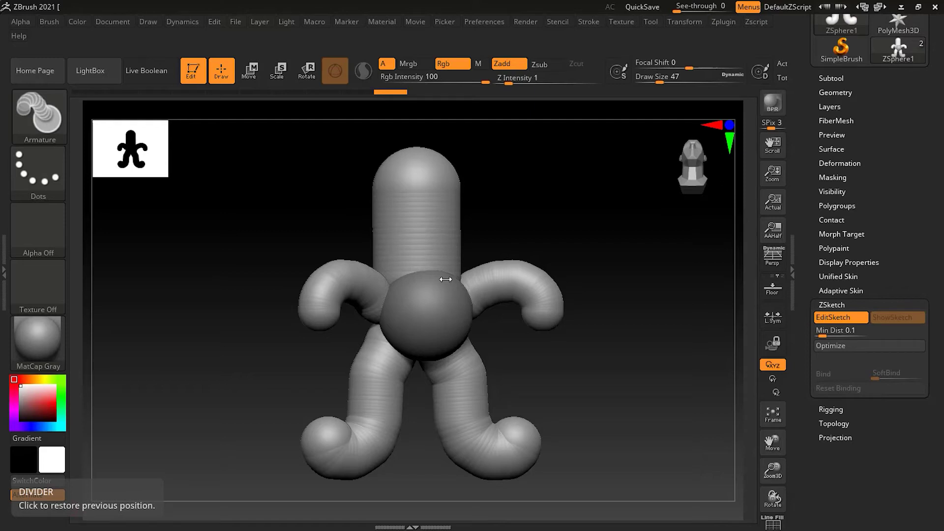
{"action": "left_click", "coordinate": [40, 117]}
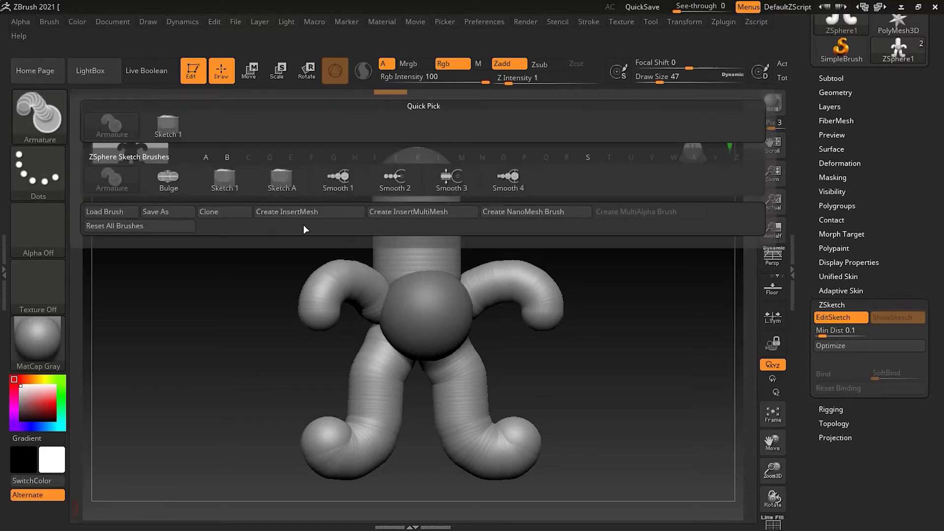
{"action": "left_click", "coordinate": [225, 179]}
{"action": "mouse_move", "coordinate": [424, 310]}
{"action": "left_mouse_down"}
{"action": "mouse_move", "coordinate": [367, 291]}
{"action": "mouse_move", "coordinate": [327, 290]}
{"action": "left_mouse_up"}
{"action": "key", "text": "ctrl+z"}
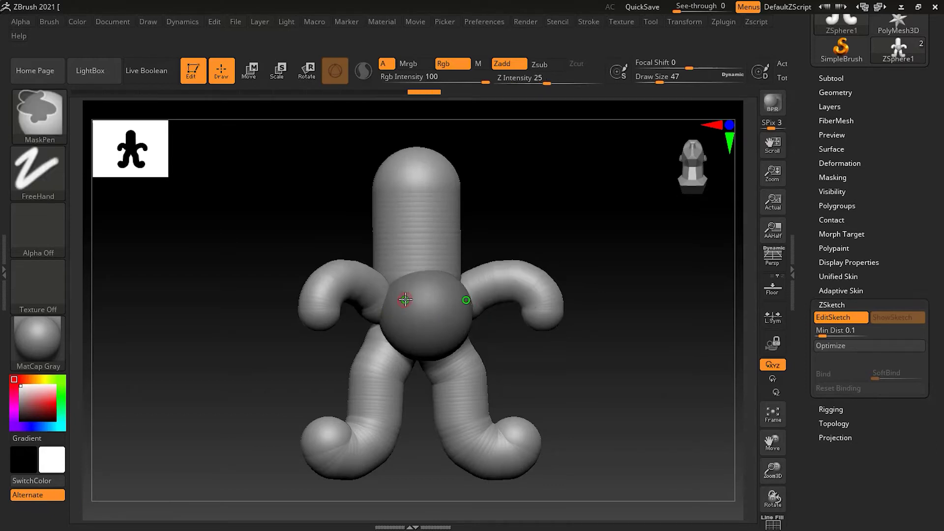
{"action": "mouse_move", "coordinate": [396, 290]}
{"action": "left_mouse_down"}
{"action": "mouse_move", "coordinate": [364, 294]}
{"action": "mouse_move", "coordinate": [326, 280]}
{"action": "left_mouse_up"}
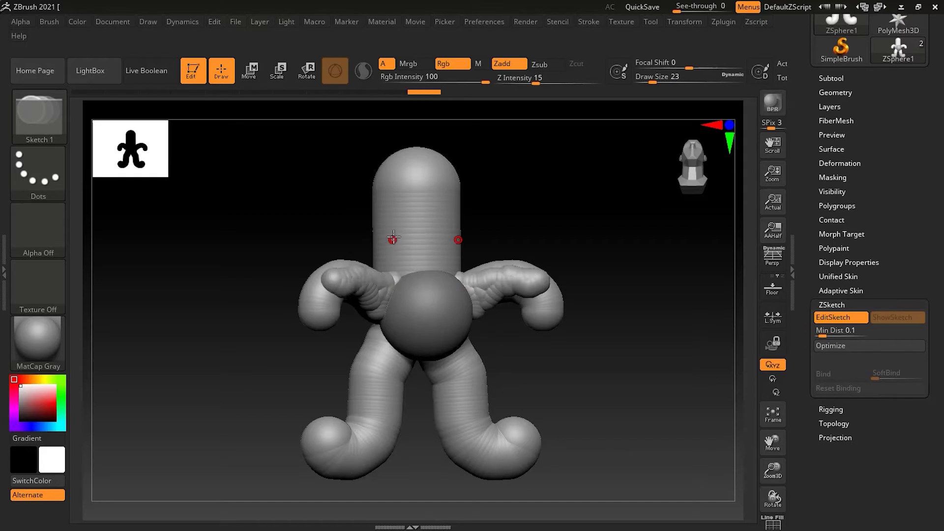
Step: Sketch a curved mouth, mirrored eyes, a nose and mirrored ears on the upright tube
{"action": "left_click_drag", "start_coordinate": [394, 241], "coordinate": [418, 257]}
{"action": "left_click", "coordinate": [410, 195]}
{"action": "left_click", "coordinate": [426, 220]}
{"action": "left_click_drag", "start_coordinate": [590, 354], "coordinate": [603, 355]}
{"action": "left_click", "coordinate": [379, 213]}
Step: Sketch curly hair from short strokes and balls around the forehead, sides and crown of the head
{"action": "left_click_drag", "start_coordinate": [538, 192], "coordinate": [575, 202]}
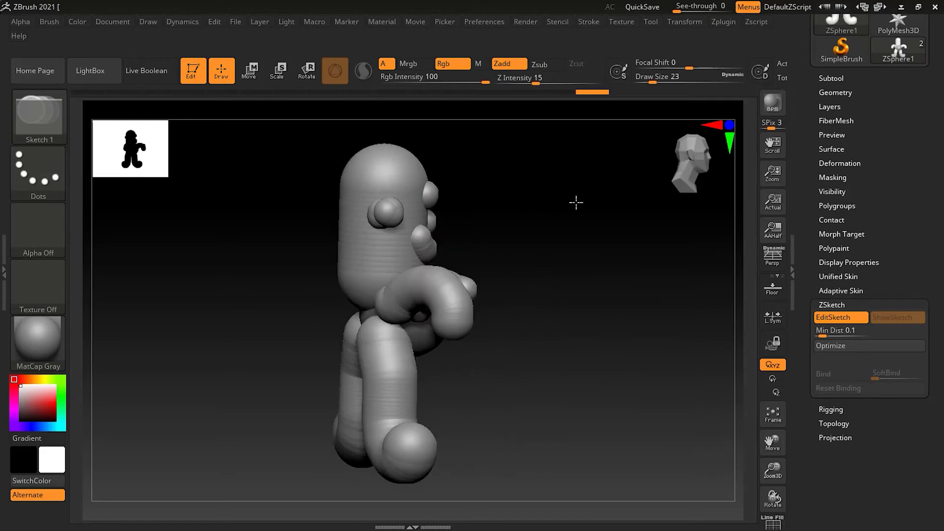
{"action": "left_click_drag", "start_coordinate": [514, 204], "coordinate": [497, 204]}
{"action": "left_click_drag", "start_coordinate": [420, 145], "coordinate": [435, 140]}
{"action": "mouse_move", "coordinate": [476, 170]}
{"action": "left_mouse_down"}
{"action": "mouse_move", "coordinate": [524, 206]}
{"action": "mouse_move", "coordinate": [526, 221]}
{"action": "left_mouse_up"}
{"action": "mouse_move", "coordinate": [427, 150]}
{"action": "left_mouse_down"}
{"action": "mouse_move", "coordinate": [393, 152]}
{"action": "mouse_move", "coordinate": [400, 173]}
{"action": "mouse_move", "coordinate": [422, 178]}
{"action": "left_mouse_up"}
{"action": "mouse_move", "coordinate": [510, 175]}
{"action": "left_mouse_down"}
{"action": "mouse_move", "coordinate": [436, 168]}
{"action": "mouse_move", "coordinate": [419, 179]}
{"action": "mouse_move", "coordinate": [429, 184]}
{"action": "left_mouse_up"}
{"action": "left_click_drag", "start_coordinate": [433, 137], "coordinate": [428, 140]}
{"action": "mouse_move", "coordinate": [520, 160]}
{"action": "left_mouse_down"}
{"action": "mouse_move", "coordinate": [590, 171]}
{"action": "mouse_move", "coordinate": [585, 186]}
{"action": "left_mouse_up"}
{"action": "mouse_move", "coordinate": [414, 149]}
{"action": "left_mouse_down"}
{"action": "mouse_move", "coordinate": [424, 166]}
{"action": "mouse_move", "coordinate": [447, 178]}
{"action": "mouse_move", "coordinate": [451, 171]}
{"action": "left_mouse_up"}
{"action": "left_click", "coordinate": [463, 145]}
{"action": "left_click", "coordinate": [428, 156]}
{"action": "left_click_drag", "start_coordinate": [555, 192], "coordinate": [492, 170]}
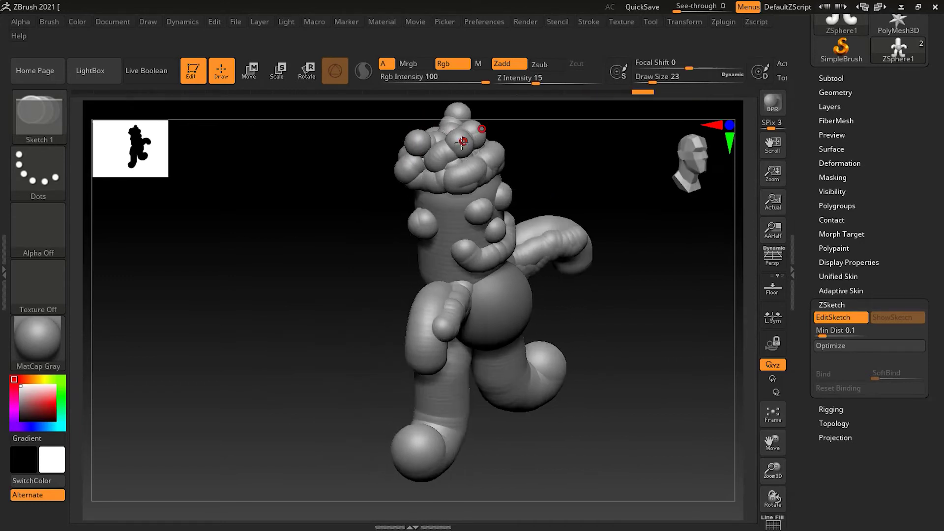
Step: Try four more hair balls on top of the head and undo them
{"action": "left_click", "coordinate": [466, 141]}
{"action": "left_click", "coordinate": [452, 145]}
{"action": "left_click", "coordinate": [449, 128]}
{"action": "left_click", "coordinate": [440, 130]}
{"action": "left_click_drag", "start_coordinate": [601, 305], "coordinate": [584, 282]}
{"action": "key", "text": "ctrl+z"}
{"action": "key", "text": "ctrl+z"}
{"action": "key", "text": "ctrl+z"}
{"action": "key", "text": "ctrl+z"}
Step: Check the Smooth 1 brush on the figure and enlarge the draw size to 127
{"action": "mouse_move", "coordinate": [687, 371]}
{"action": "left_mouse_down"}
{"action": "mouse_move", "coordinate": [637, 379]}
{"action": "mouse_move", "coordinate": [672, 382]}
{"action": "mouse_move", "coordinate": [690, 304]}
{"action": "mouse_move", "coordinate": [642, 311]}
{"action": "mouse_move", "coordinate": [639, 350]}
{"action": "mouse_move", "coordinate": [609, 308]}
{"action": "mouse_move", "coordinate": [623, 304]}
{"action": "mouse_move", "coordinate": [602, 394]}
{"action": "mouse_move", "coordinate": [617, 354]}
{"action": "mouse_move", "coordinate": [641, 371]}
{"action": "mouse_move", "coordinate": [605, 362]}
{"action": "mouse_move", "coordinate": [675, 358]}
{"action": "left_mouse_up"}
{"action": "left_click_drag", "start_coordinate": [610, 247], "coordinate": [655, 327]}
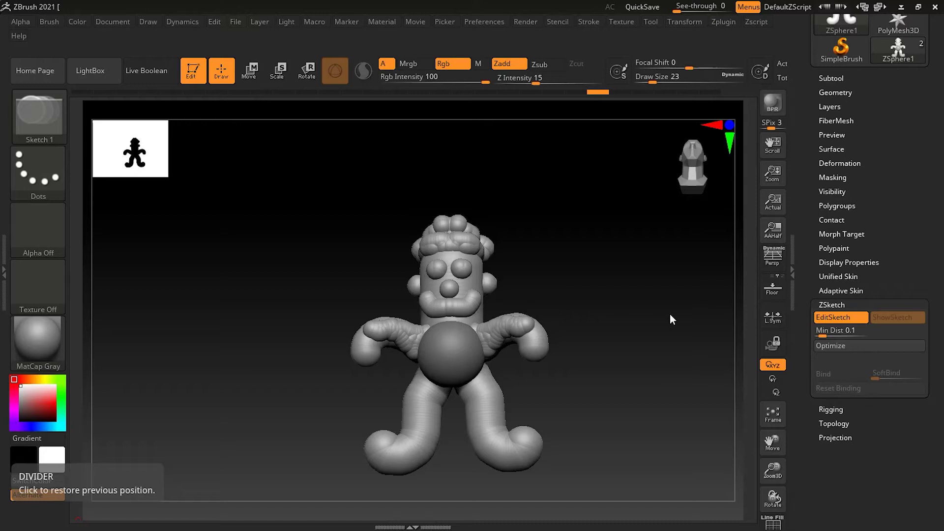
{"action": "key", "text": "shift"}
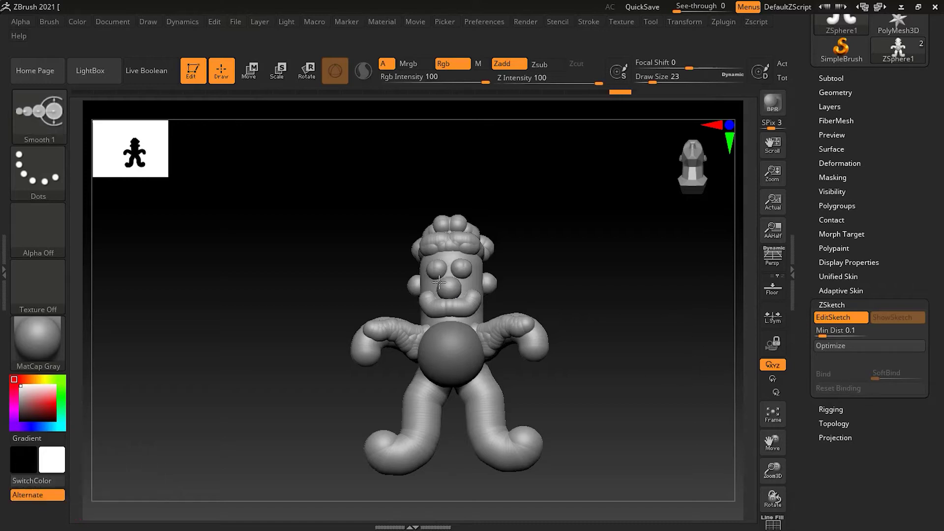
{"action": "mouse_move", "coordinate": [609, 274]}
{"action": "left_mouse_down"}
{"action": "mouse_move", "coordinate": [575, 295]}
{"action": "mouse_move", "coordinate": [556, 274]}
{"action": "mouse_move", "coordinate": [532, 315]}
{"action": "left_mouse_up"}
{"action": "key", "text": "shift"}
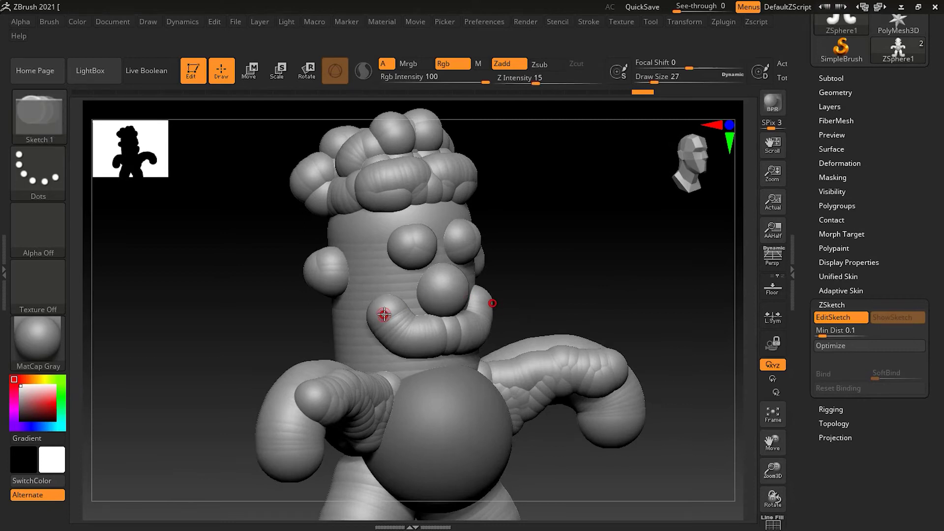
{"action": "key", "text": "bracketright"}
{"action": "key", "text": "bracketright"}
{"action": "key", "text": "bracketright"}
{"action": "key", "text": "bracketright"}
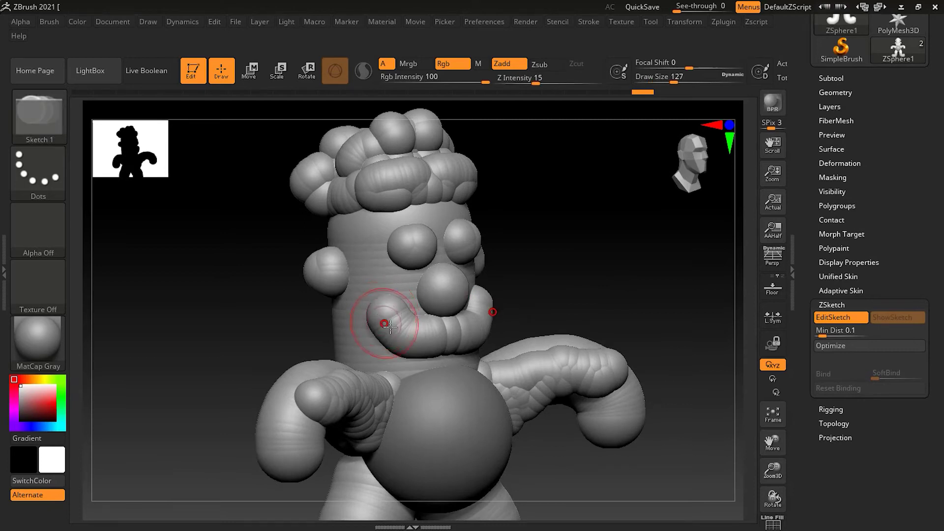
Step: Try smoothing the mouth and ears at Z Intensity 100 and undo it
{"action": "left_click_drag", "start_coordinate": [389, 316], "coordinate": [385, 314], "text": "shift"}
{"action": "left_click_drag", "start_coordinate": [322, 284], "coordinate": [338, 266], "text": "shift"}
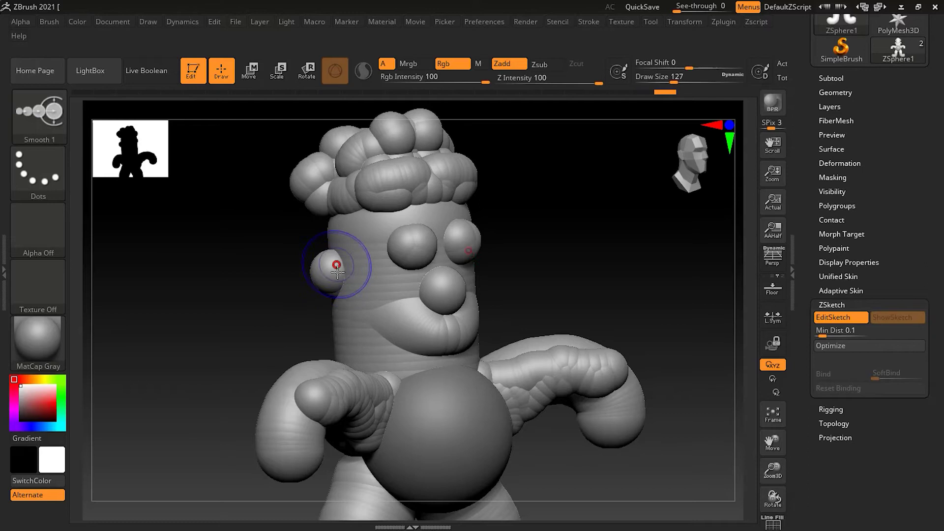
{"action": "key", "text": "ctrl+z"}
{"action": "key", "text": "ctrl+z"}
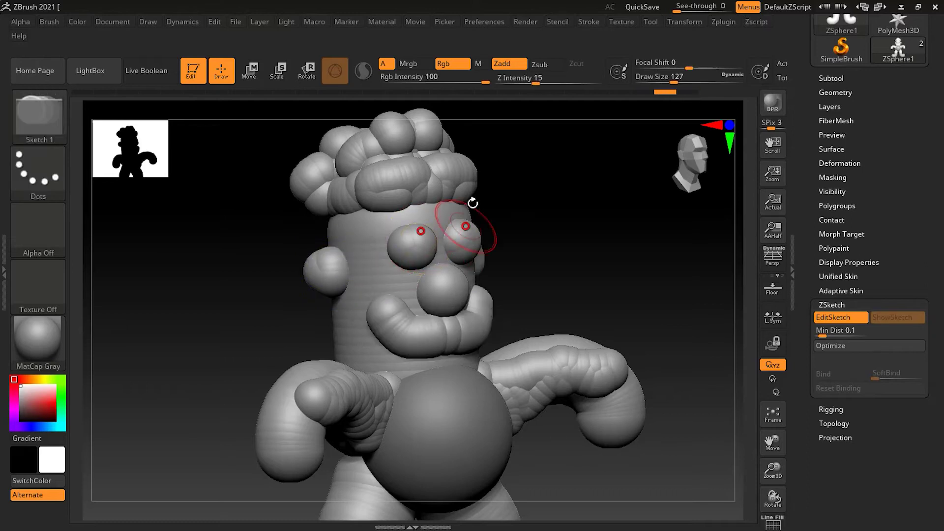
Step: Set the Smooth 1 brush's Z Intensity to 40 and smooth the mouth, eyes and ridges on the arms
{"action": "left_click_drag", "start_coordinate": [538, 85], "coordinate": [563, 85], "text": "shift"}
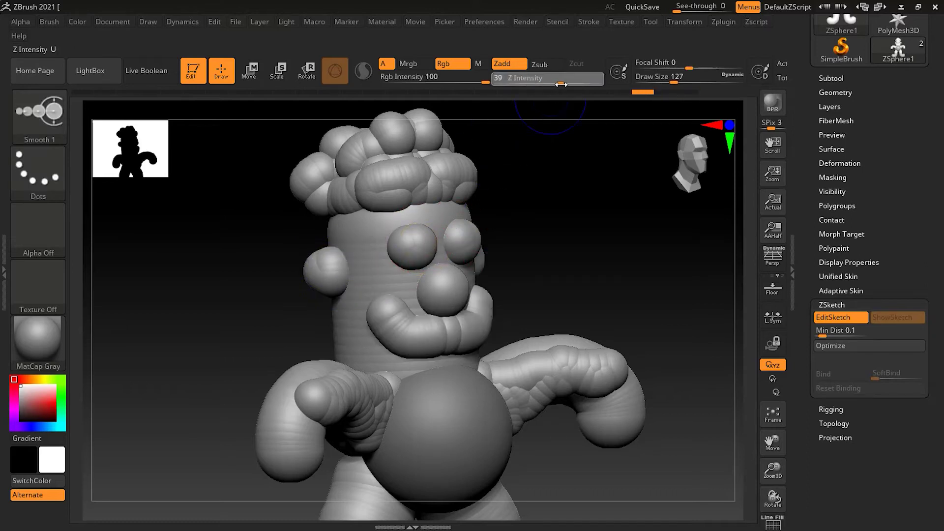
{"action": "left_click_drag", "start_coordinate": [374, 305], "coordinate": [377, 322], "text": "shift"}
{"action": "left_click_drag", "start_coordinate": [418, 247], "coordinate": [390, 256], "text": "shift"}
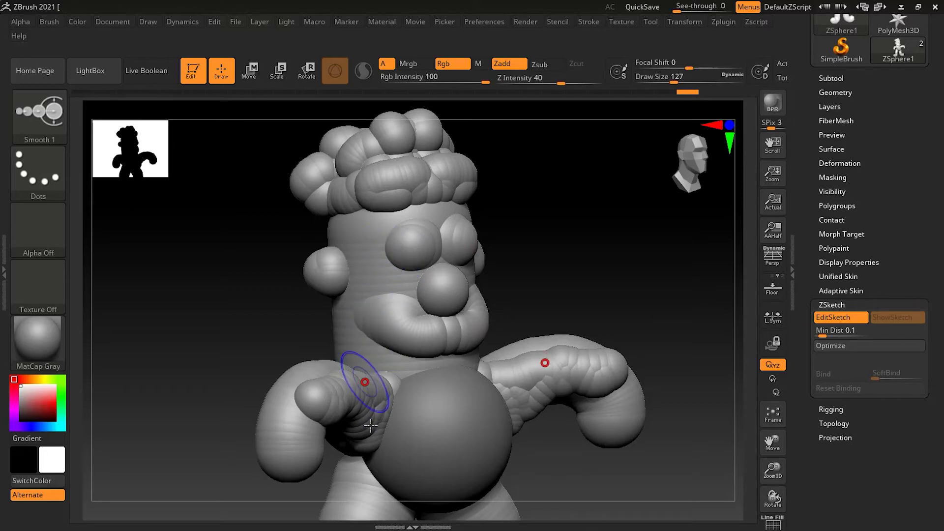
{"action": "key", "text": "ctrl+z"}
{"action": "key", "text": "ctrl+z"}
{"action": "key", "text": "ctrl+z"}
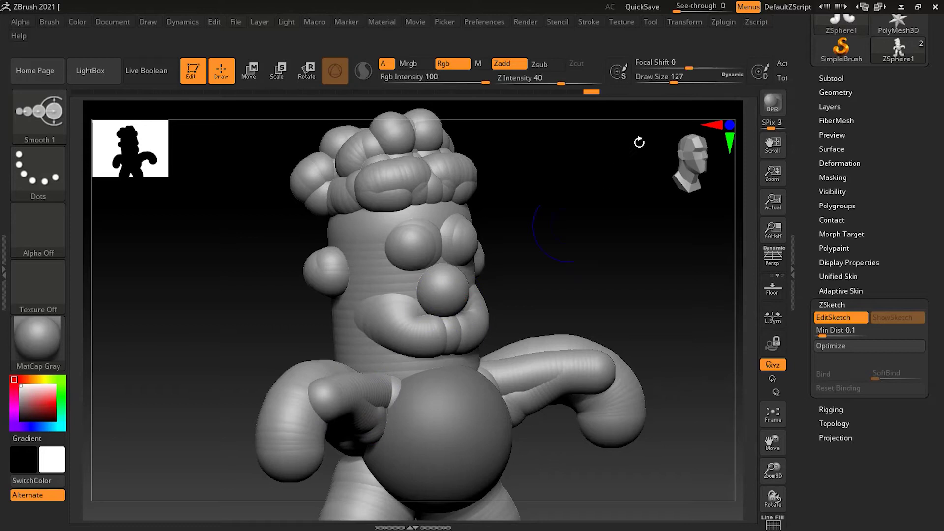
Step: Smooth the ears, the front of the hair and the join between the neck and the belly sphere
{"action": "mouse_move", "coordinate": [386, 345]}
{"action": "left_mouse_down", "text": "shift"}
{"action": "mouse_move", "coordinate": [375, 349]}
{"action": "mouse_move", "coordinate": [386, 335]}
{"action": "left_mouse_up", "text": "shift"}
{"action": "left_click_drag", "start_coordinate": [339, 281], "coordinate": [320, 264], "text": "shift"}
{"action": "left_click_drag", "start_coordinate": [417, 438], "coordinate": [427, 404], "text": "shift"}
{"action": "key", "text": "ctrl+z"}
{"action": "key", "text": "ctrl+z"}
{"action": "key", "text": "ctrl+z"}
{"action": "key", "text": "ctrl+z"}
{"action": "key", "text": "ctrl+z"}
{"action": "key", "text": "ctrl+z"}
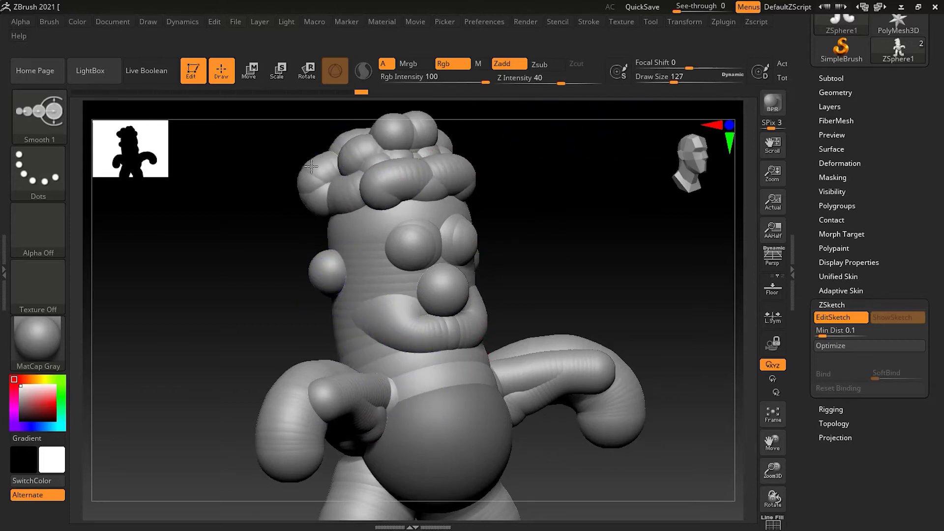
Step: Smooth the hair at the side of the head and the rounded ends of both arms
{"action": "key", "text": "ctrl+shift+z"}
{"action": "key", "text": "ctrl+shift+z"}
{"action": "key", "text": "ctrl+shift+z"}
{"action": "key", "text": "ctrl+shift+z"}
{"action": "key", "text": "ctrl+shift+z"}
{"action": "key", "text": "ctrl+shift+z"}
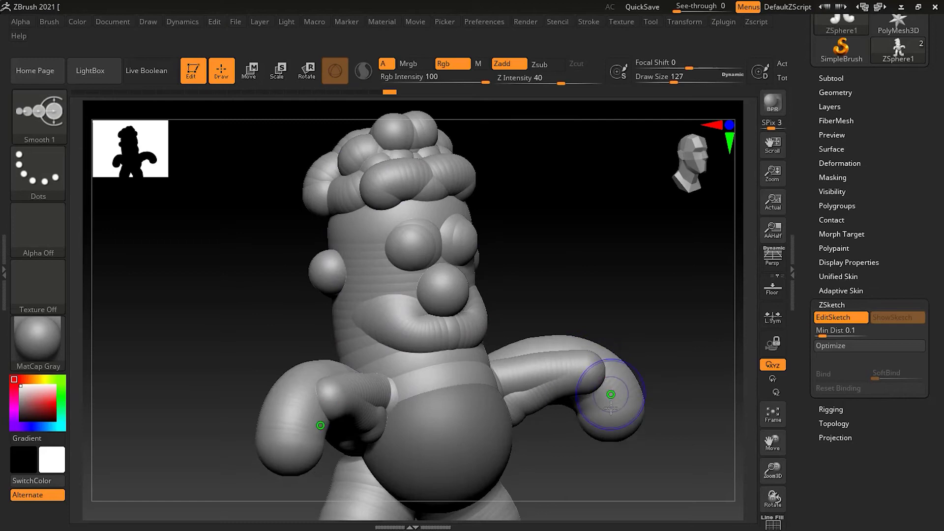
{"action": "key", "text": "ctrl+shift+z"}
{"action": "key", "text": "ctrl+shift+z"}
{"action": "key", "text": "ctrl+shift+z"}
{"action": "key", "text": "ctrl+shift+z"}
{"action": "key", "text": "ctrl+shift+z"}
{"action": "key", "text": "ctrl+shift+z"}
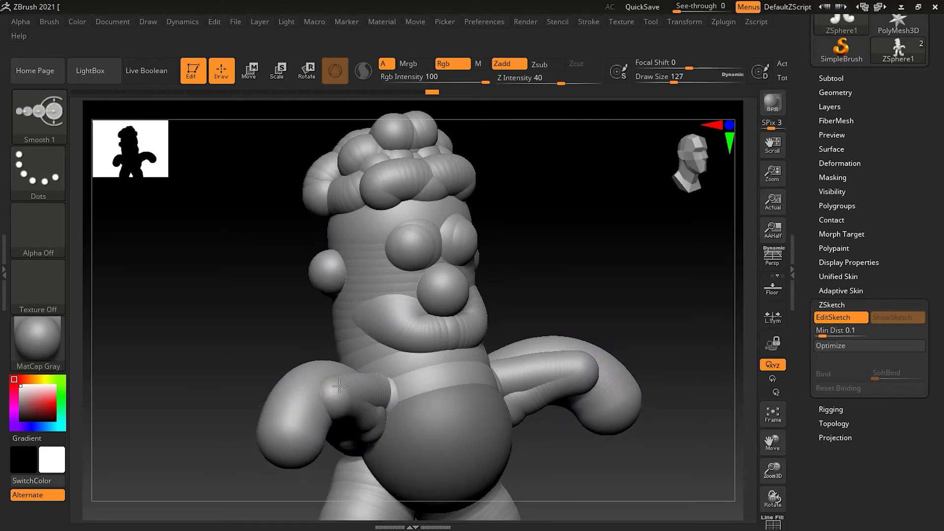
Step: Smooth the shoulders and the arm ridges where they join the chest
{"action": "key", "text": "ctrl+shift+z"}
{"action": "key", "text": "ctrl+shift+z"}
{"action": "key", "text": "ctrl+shift+z"}
{"action": "key", "text": "ctrl+shift+z"}
{"action": "key", "text": "ctrl+shift+z"}
{"action": "key", "text": "ctrl+shift+z"}
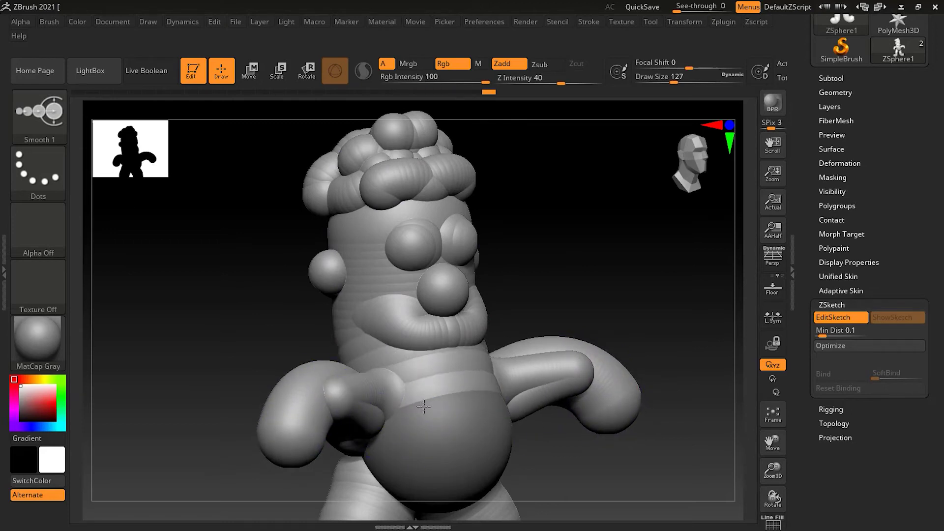
{"action": "key", "text": "ctrl+shift+z"}
{"action": "key", "text": "ctrl+shift+z"}
{"action": "key", "text": "ctrl+shift+z"}
{"action": "key", "text": "ctrl+shift+z"}
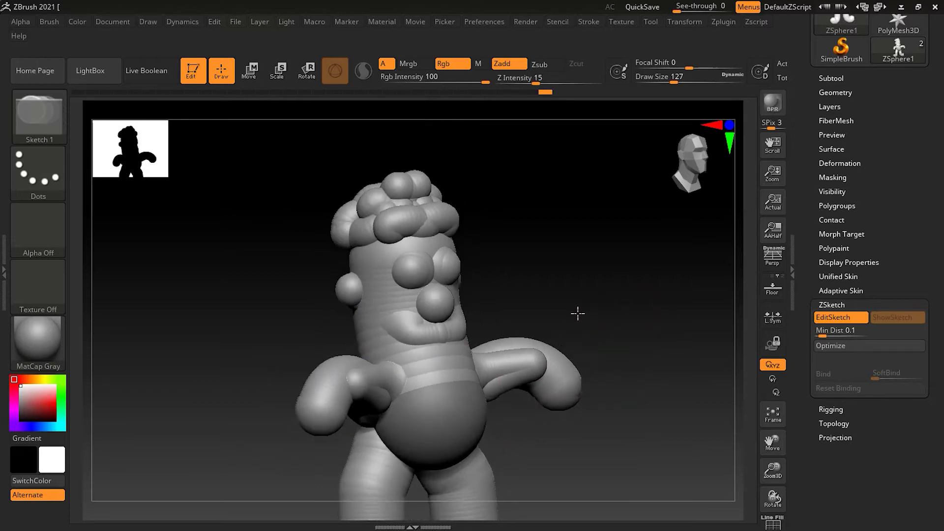
Step: Smooth both legs and feet and refine the mouth with the Smooth 1 brush
{"action": "key", "text": "ctrl+shift+z"}
{"action": "key", "text": "ctrl+shift+z"}
{"action": "key", "text": "ctrl+shift+z"}
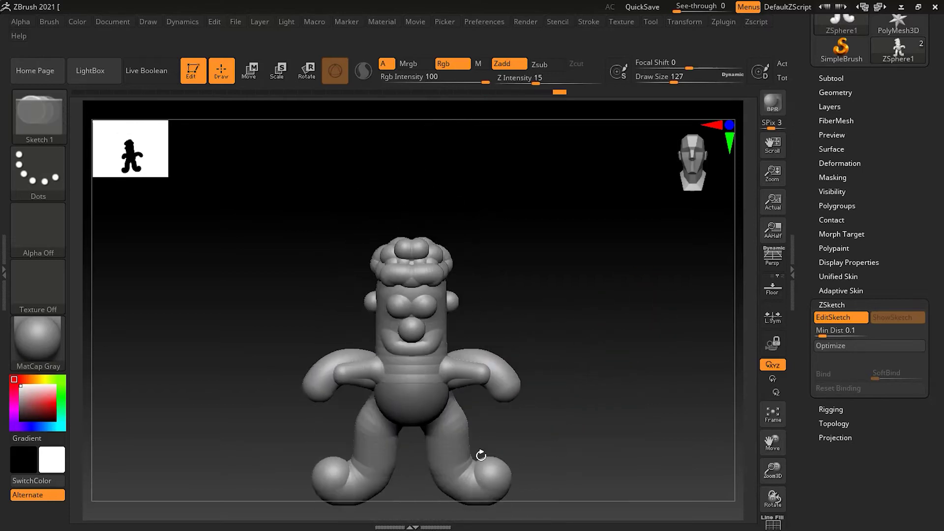
{"action": "mouse_move", "coordinate": [333, 467]}
{"action": "left_mouse_down", "text": "shift"}
{"action": "mouse_move", "coordinate": [359, 469]}
{"action": "mouse_move", "coordinate": [401, 383]}
{"action": "left_mouse_up", "text": "shift"}
{"action": "key", "text": "ctrl+shift+z"}
{"action": "key", "text": "ctrl+shift+z"}
{"action": "key", "text": "ctrl+shift+z"}
{"action": "key", "text": "ctrl+shift+z"}
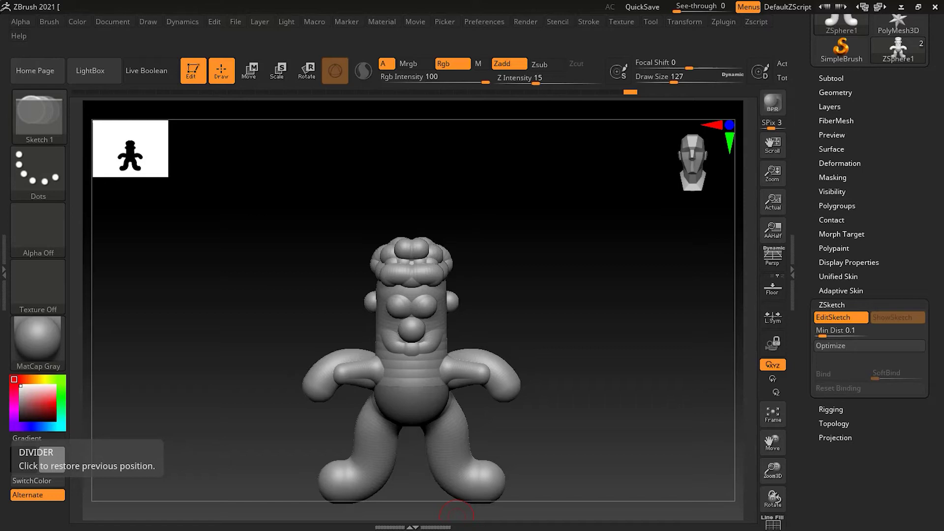
Step: Preview the sketched figure as a unified skin and inspect its face and arms up close
{"action": "left_click_drag", "start_coordinate": [480, 314], "coordinate": [636, 362]}
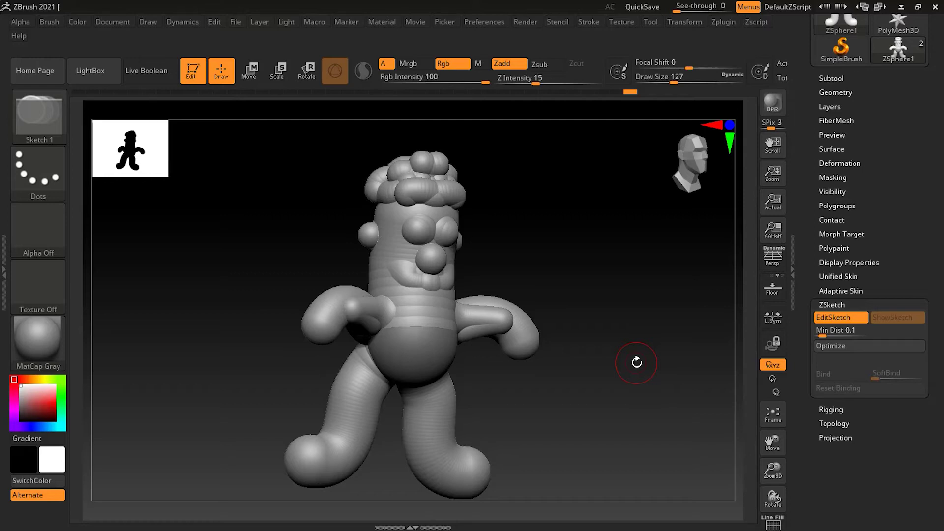
{"action": "left_click", "coordinate": [834, 304]}
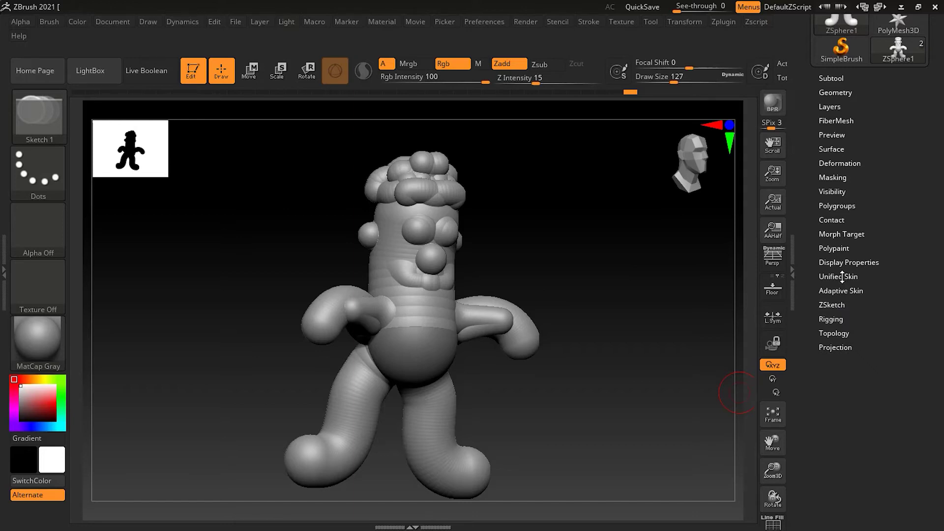
{"action": "left_click", "coordinate": [842, 277]}
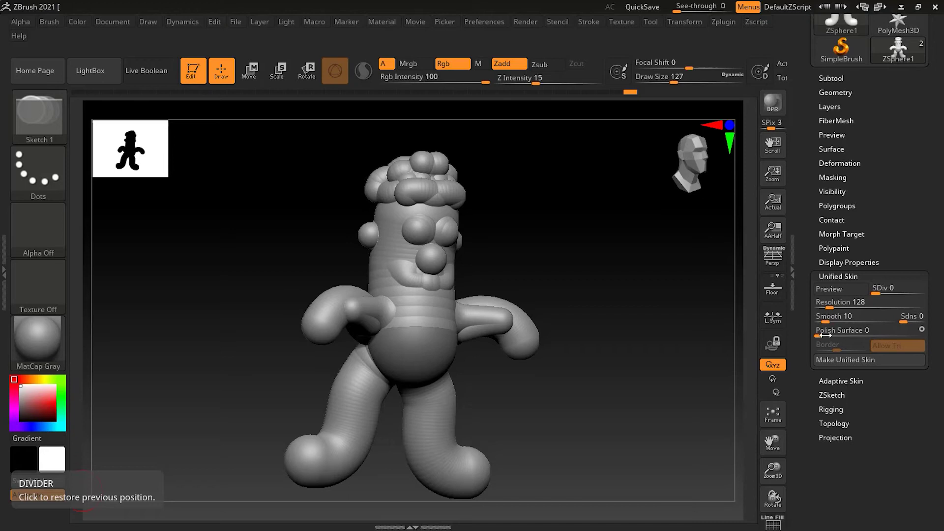
{"action": "left_click", "coordinate": [837, 290]}
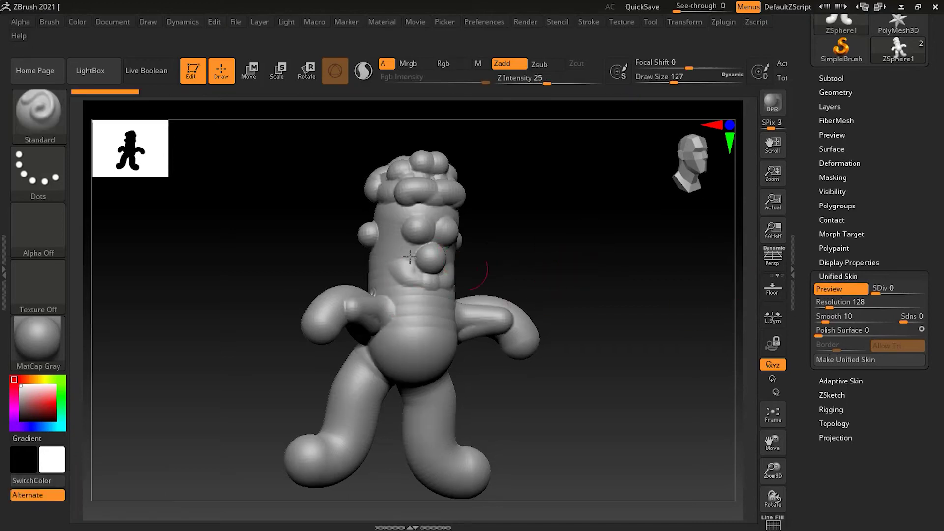
{"action": "right_click_drag", "start_coordinate": [540, 257], "coordinate": [671, 234], "text": "ctrl"}
{"action": "left_click_drag", "start_coordinate": [600, 200], "coordinate": [600, 257], "text": "alt"}
Step: Leave the skin preview, set the unified skin's SDiv to 1 and preview it again
{"action": "key", "text": "a"}
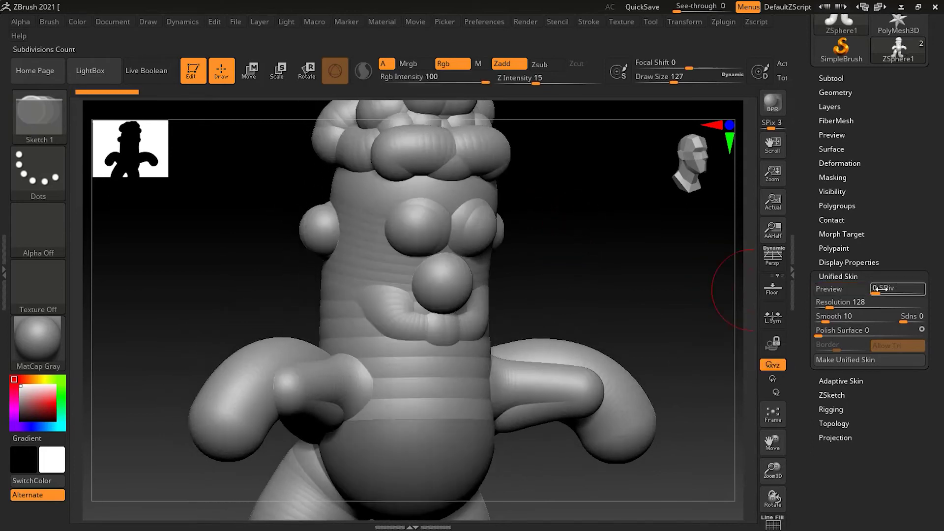
{"action": "type", "text": "1"}
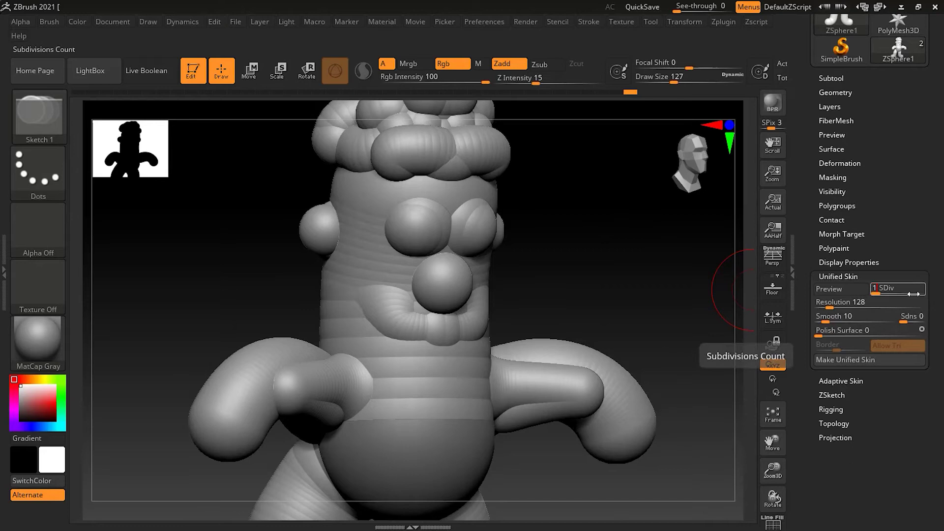
{"action": "left_click", "coordinate": [832, 290]}
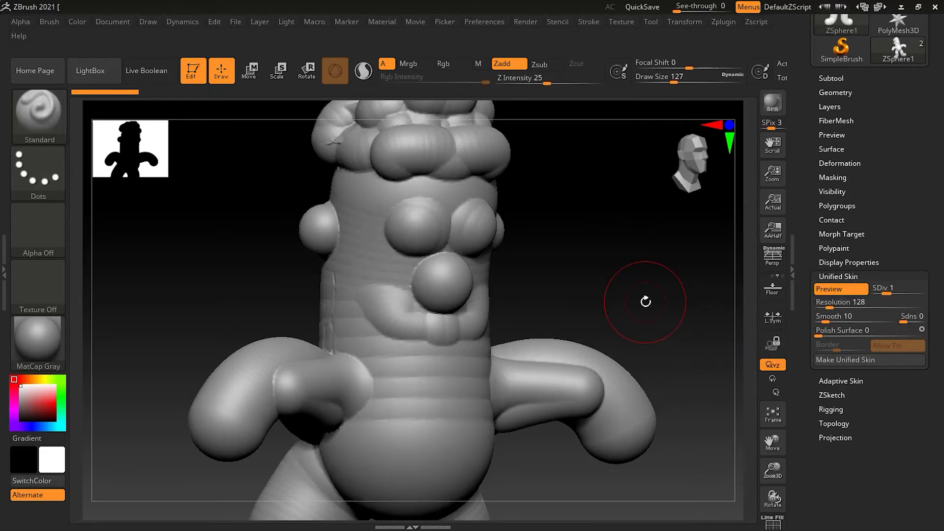
Step: Set the unified skin's SDiv back to 0 and regenerate the preview
{"action": "left_click_drag", "start_coordinate": [884, 291], "coordinate": [848, 293]}
{"action": "left_click", "coordinate": [847, 293]}
{"action": "left_click", "coordinate": [846, 293]}
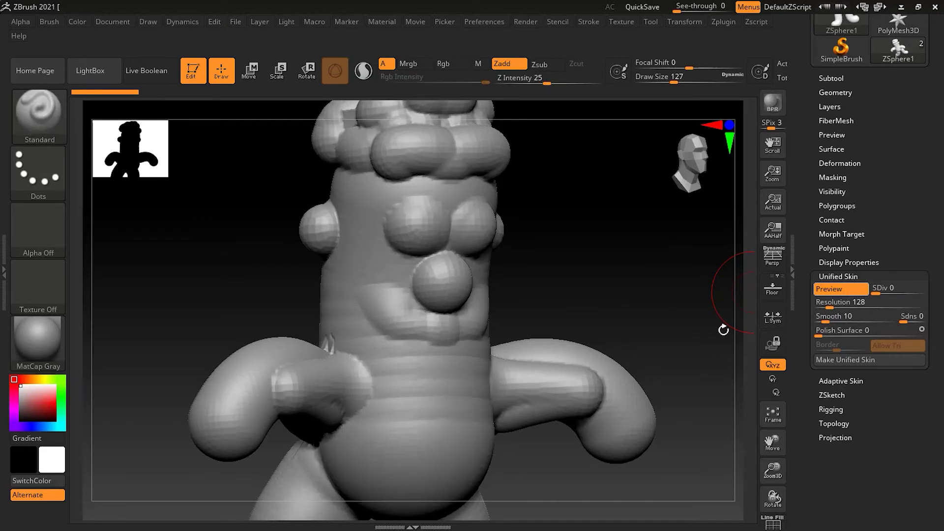
Step: Leave the skin preview, set the unified skin's Resolution to 80 and preview the figure again
{"action": "left_click", "coordinate": [833, 292]}
{"action": "left_click_drag", "start_coordinate": [830, 308], "coordinate": [821, 308]}
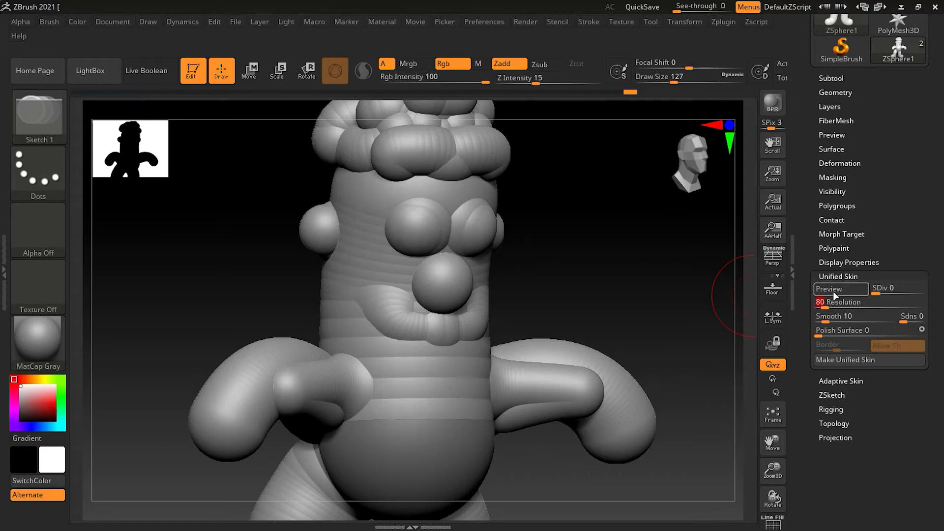
{"action": "left_click", "coordinate": [833, 291]}
{"action": "left_click_drag", "start_coordinate": [645, 320], "coordinate": [632, 274]}
{"action": "left_click", "coordinate": [632, 273]}
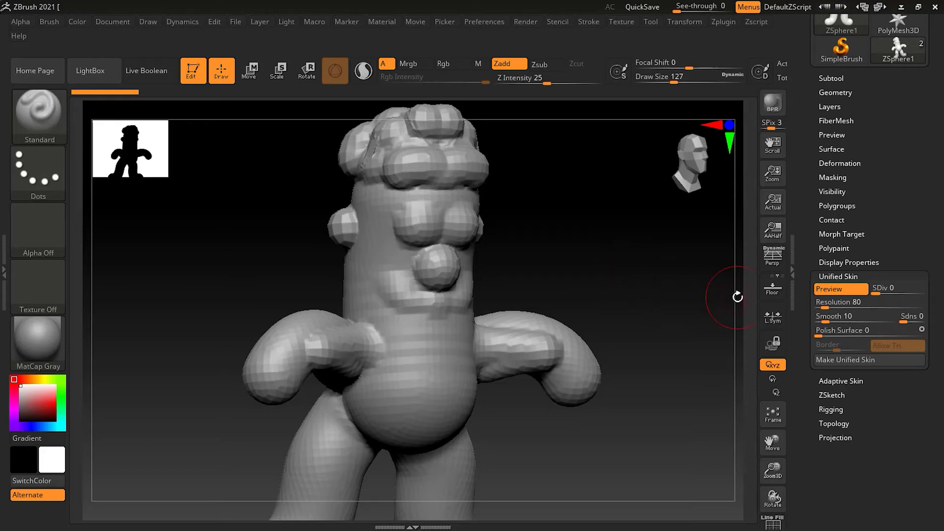
Step: Make a unified skin mesh from the figure, switch to the Skin_ZSphere1 tool and open its subtool list
{"action": "left_click", "coordinate": [846, 361]}
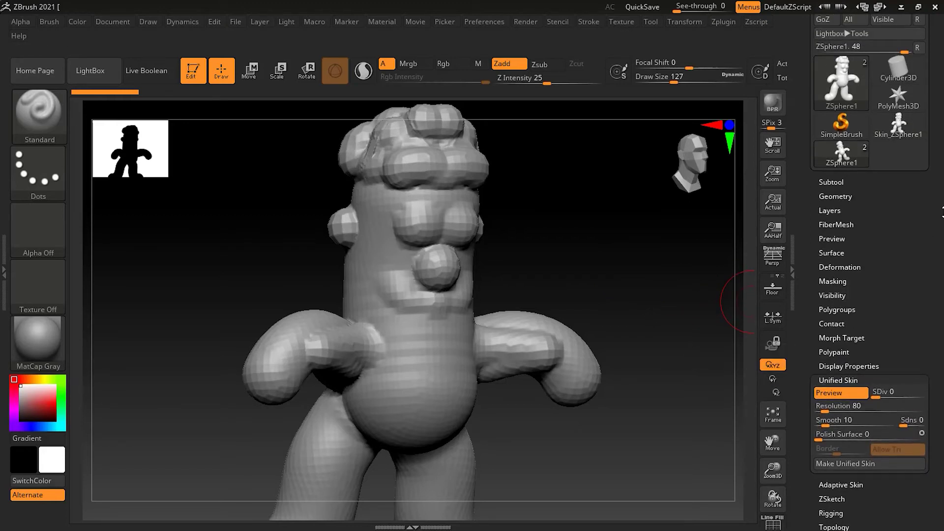
{"action": "mouse_move", "coordinate": [898, 127]}
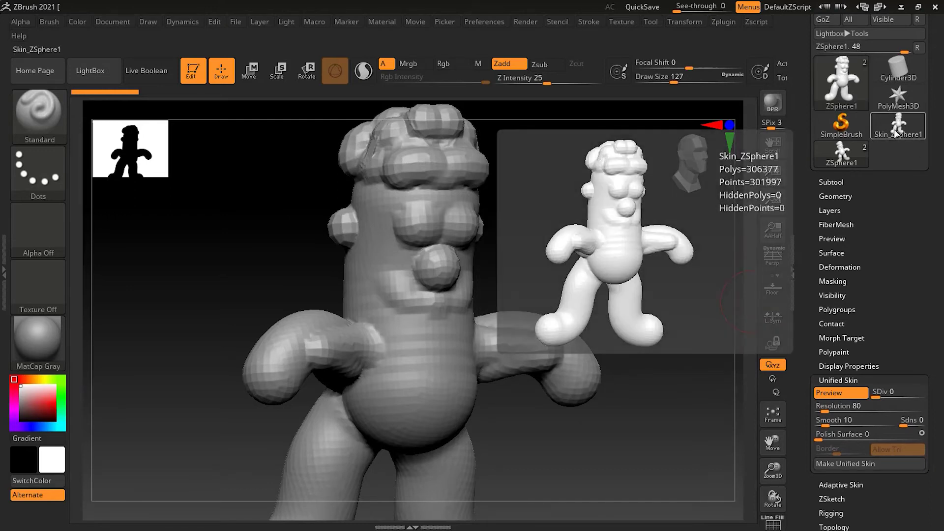
{"action": "left_click", "coordinate": [895, 132]}
{"action": "left_click", "coordinate": [836, 182]}
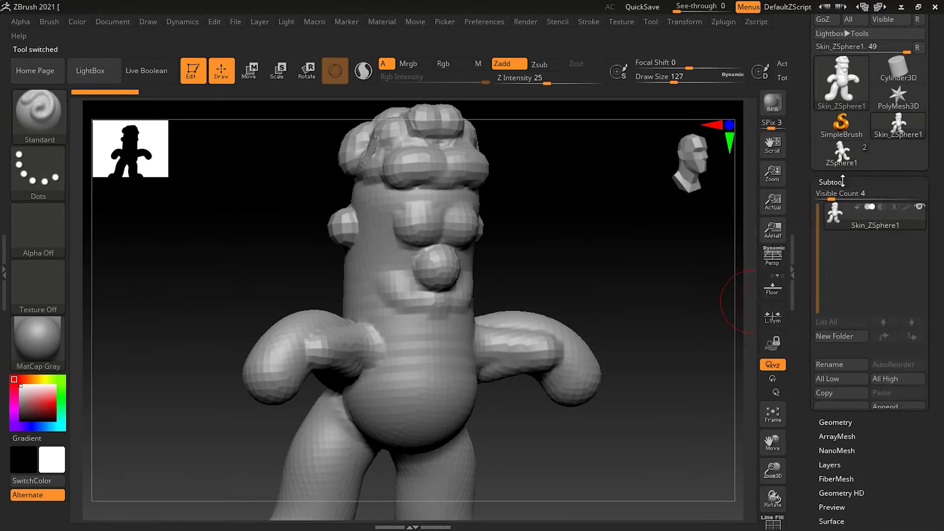
Step: Display the polyframe on Skin_ZSphere1 to examine its topology and polygroups up close, then hide it
{"action": "mouse_move", "coordinate": [899, 130]}
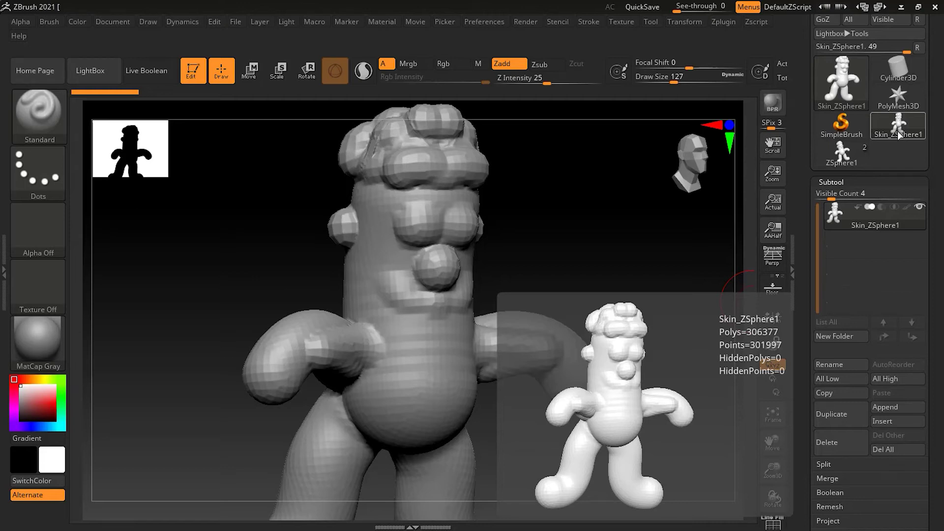
{"action": "left_click", "coordinate": [773, 522]}
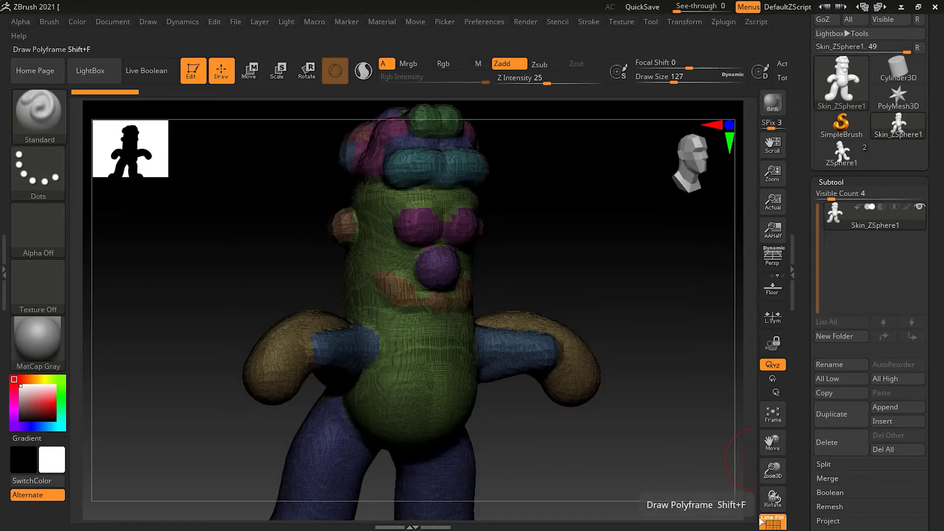
{"action": "left_click_drag", "start_coordinate": [536, 230], "coordinate": [648, 219], "text": "alt"}
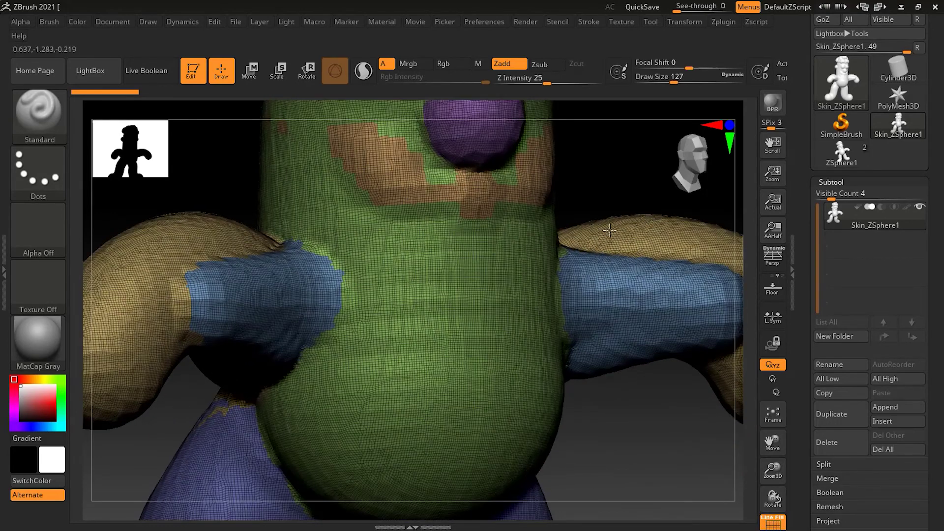
{"action": "scroll", "coordinate": [610, 230], "scroll_direction": "down", "scroll_amount": 6}
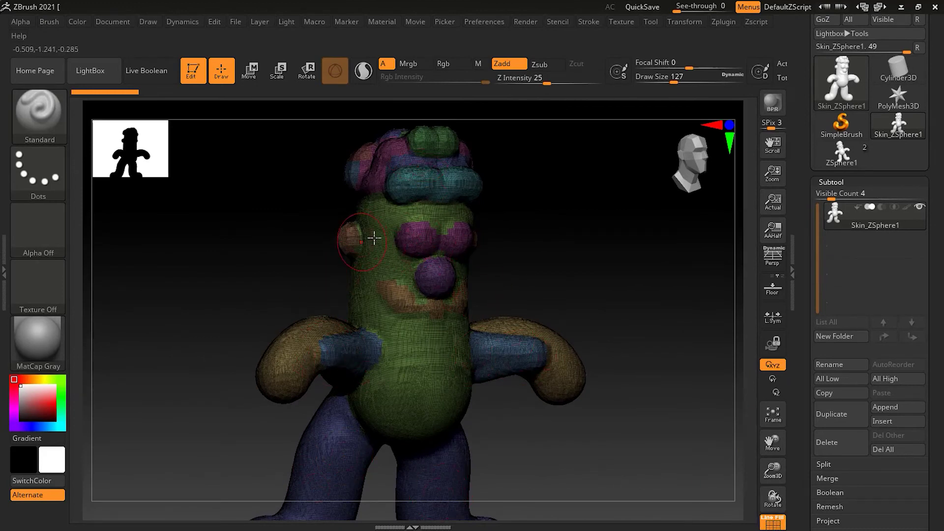
{"action": "left_click", "coordinate": [774, 523]}
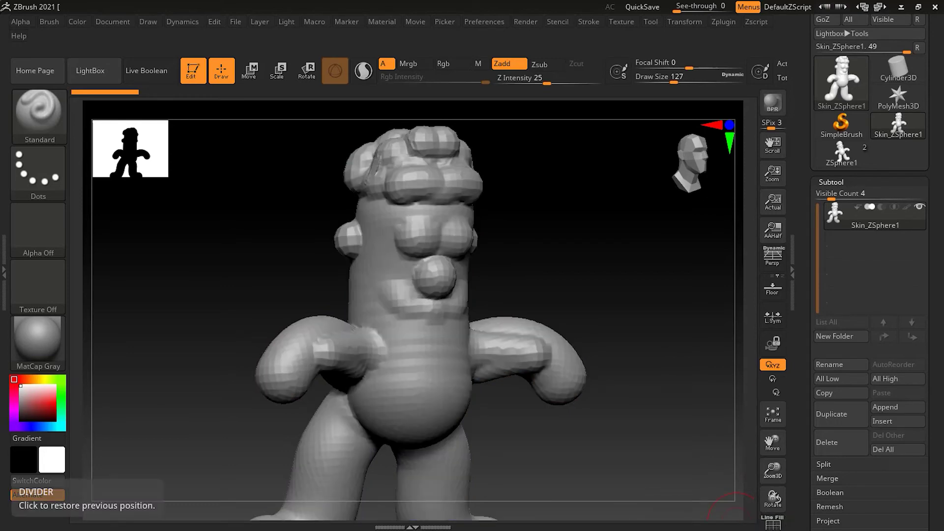
Step: Switch back to the ZSphere1 tool and turn off its unified skin preview
{"action": "left_click", "coordinate": [838, 183]}
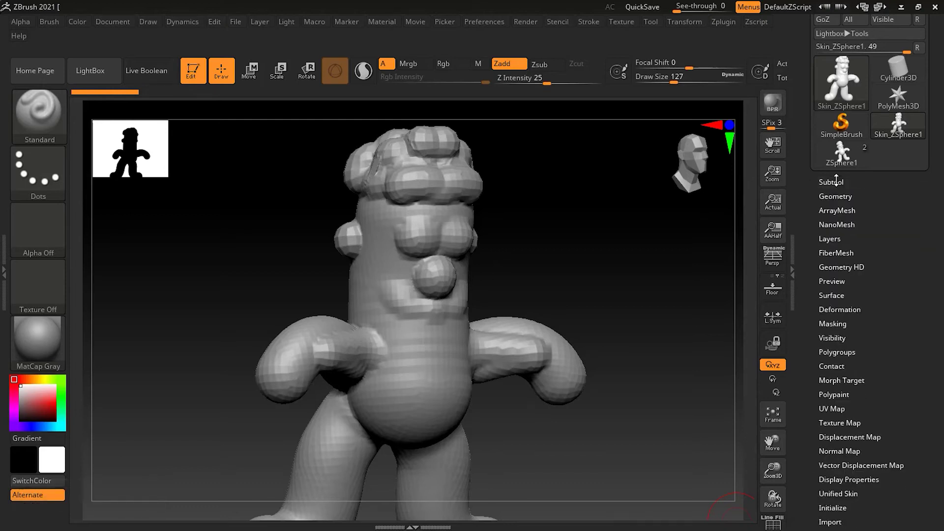
{"action": "left_click_drag", "start_coordinate": [934, 369], "coordinate": [934, 337]}
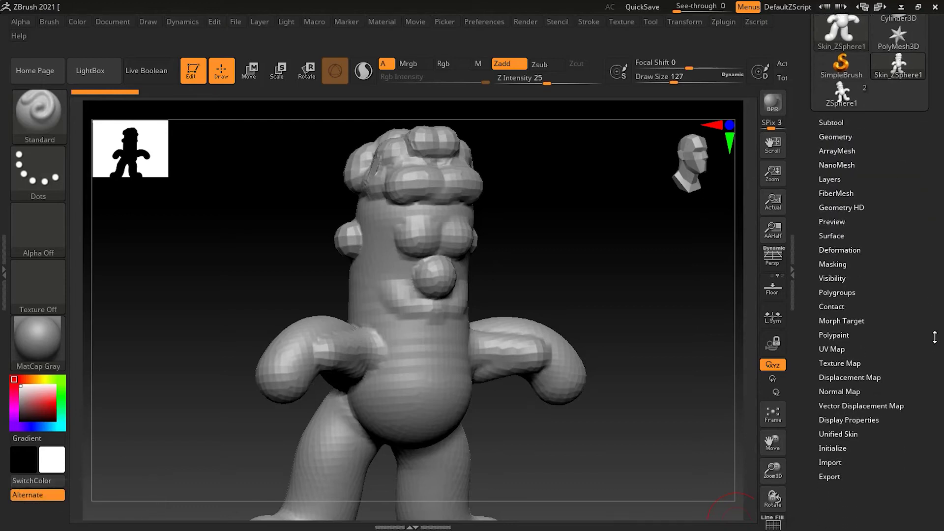
{"action": "left_click", "coordinate": [847, 435]}
{"action": "left_click_drag", "start_coordinate": [942, 214], "coordinate": [943, 225]}
{"action": "left_click", "coordinate": [841, 117]}
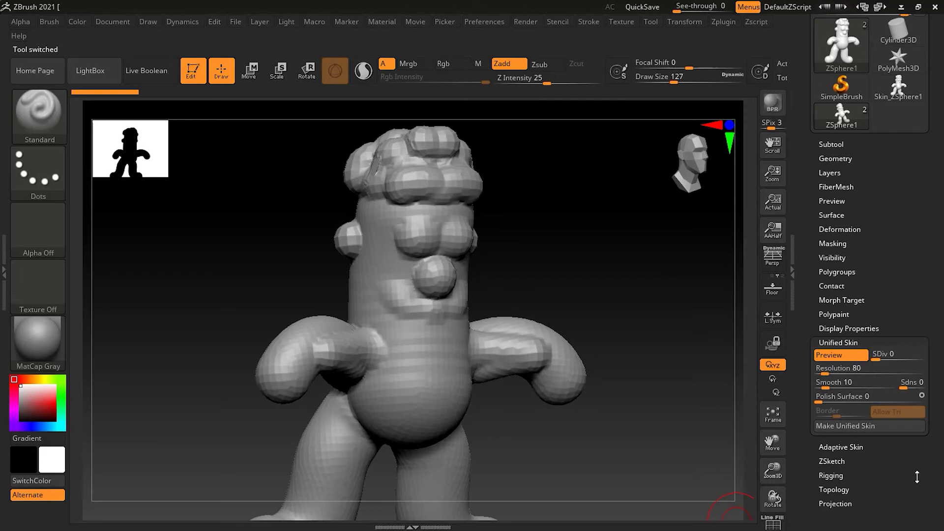
{"action": "left_click", "coordinate": [841, 355]}
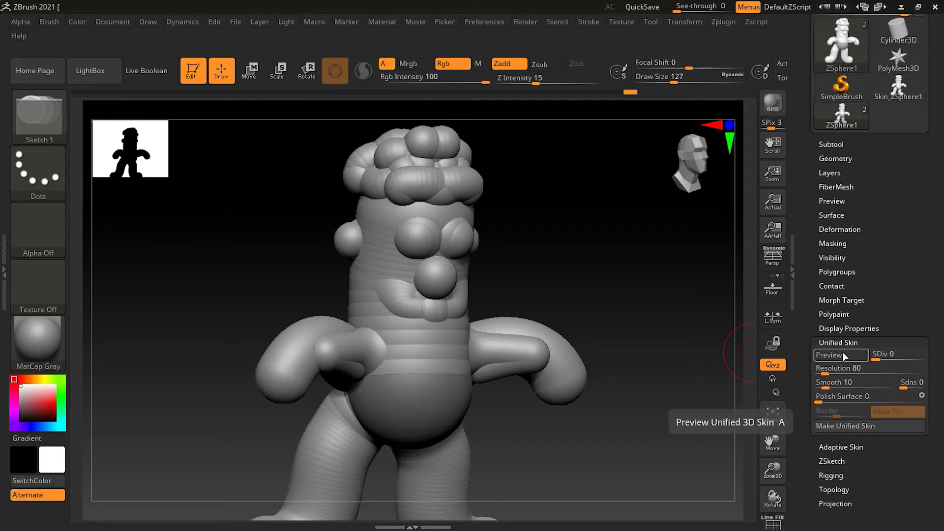
Step: Delete the sketched figure's ZSphere1 subtool, keeping only the skull subtool
{"action": "left_click", "coordinate": [832, 144]}
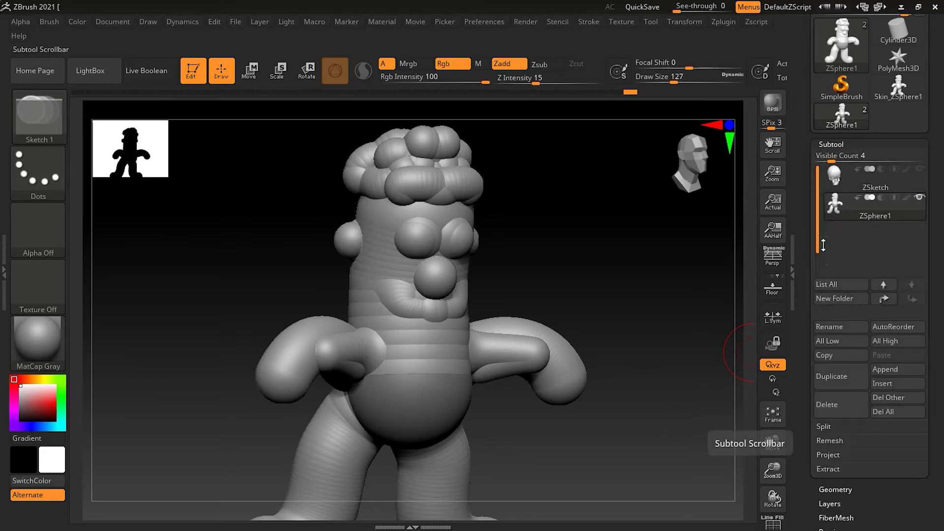
{"action": "mouse_move", "coordinate": [876, 210]}
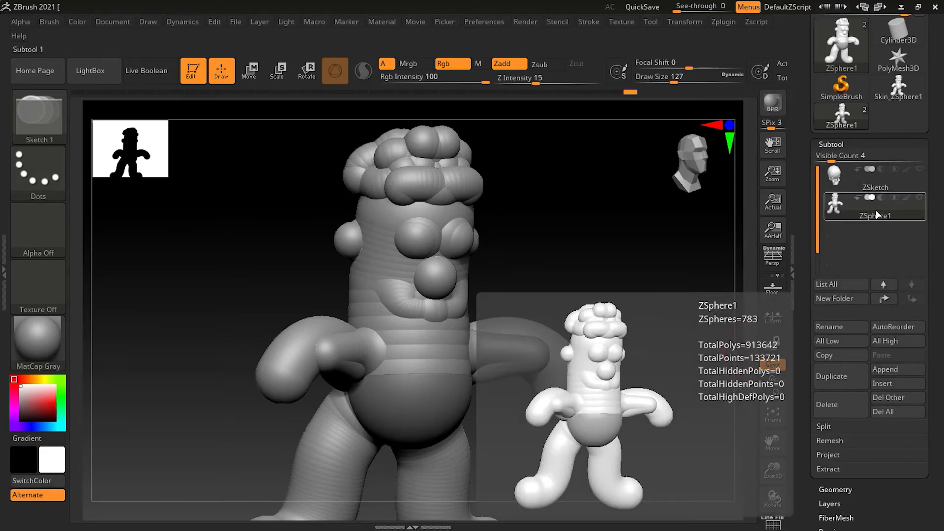
{"action": "left_click", "coordinate": [839, 405]}
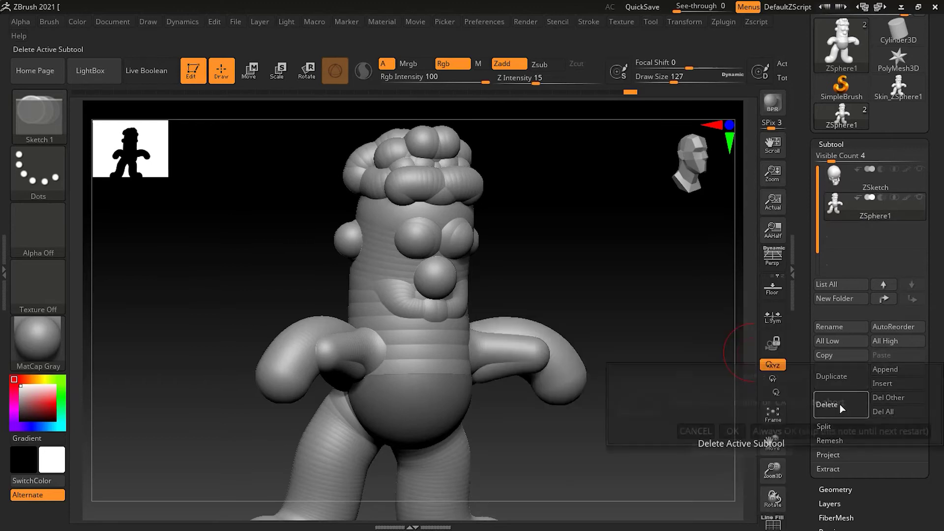
{"action": "left_click", "coordinate": [732, 430]}
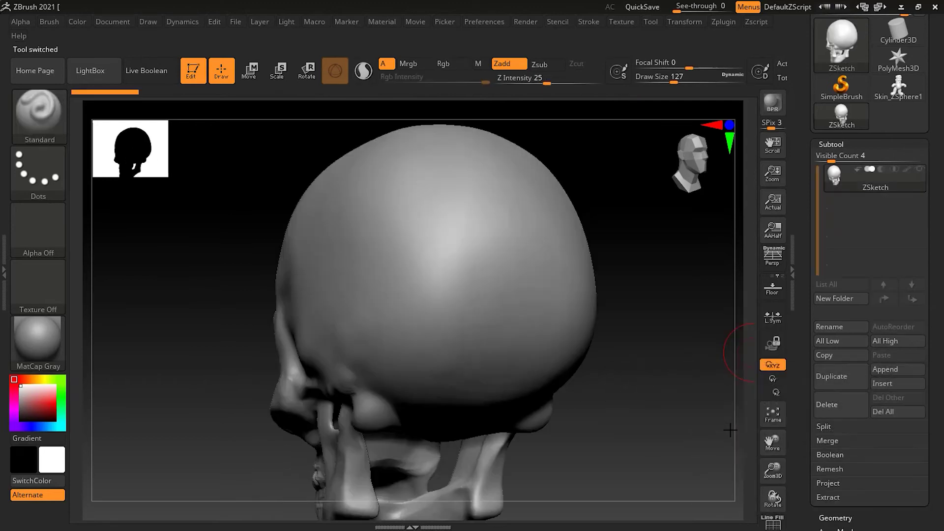
Step: Rotate the skull half a turn about its vertical axis so its face points to the front, and return to Draw mode
{"action": "left_click_drag", "start_coordinate": [639, 347], "coordinate": [652, 407], "text": "alt"}
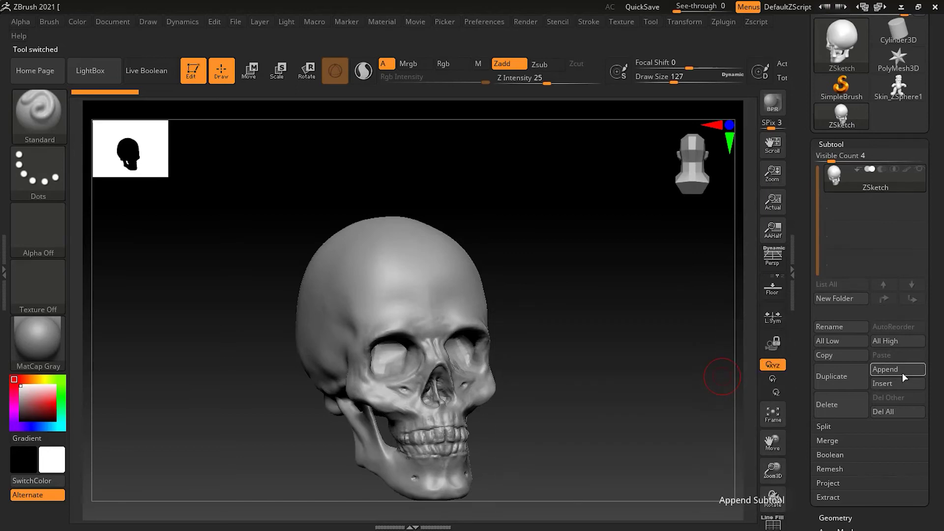
{"action": "left_click_drag", "start_coordinate": [697, 317], "coordinate": [563, 332]}
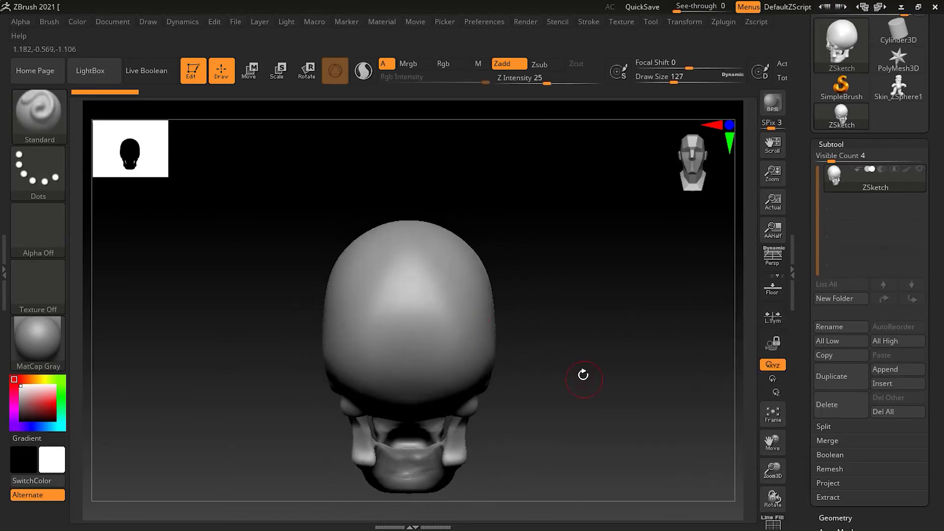
{"action": "mouse_move", "coordinate": [583, 376]}
{"action": "left_mouse_down", "text": "alt"}
{"action": "mouse_move", "coordinate": [556, 373]}
{"action": "mouse_move", "coordinate": [597, 355]}
{"action": "mouse_move", "coordinate": [588, 348]}
{"action": "mouse_move", "coordinate": [574, 369]}
{"action": "mouse_move", "coordinate": [615, 318]}
{"action": "mouse_move", "coordinate": [602, 344]}
{"action": "left_mouse_up", "text": "alt"}
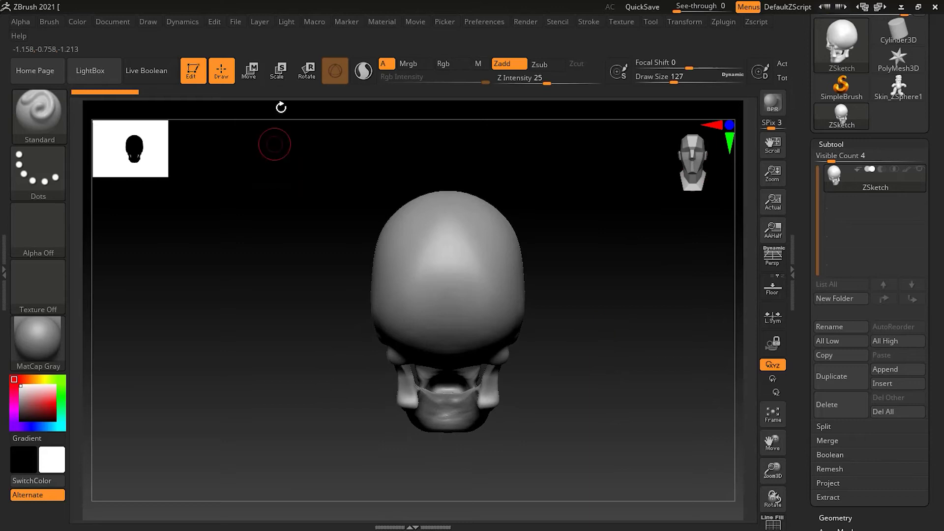
{"action": "left_click", "coordinate": [306, 80]}
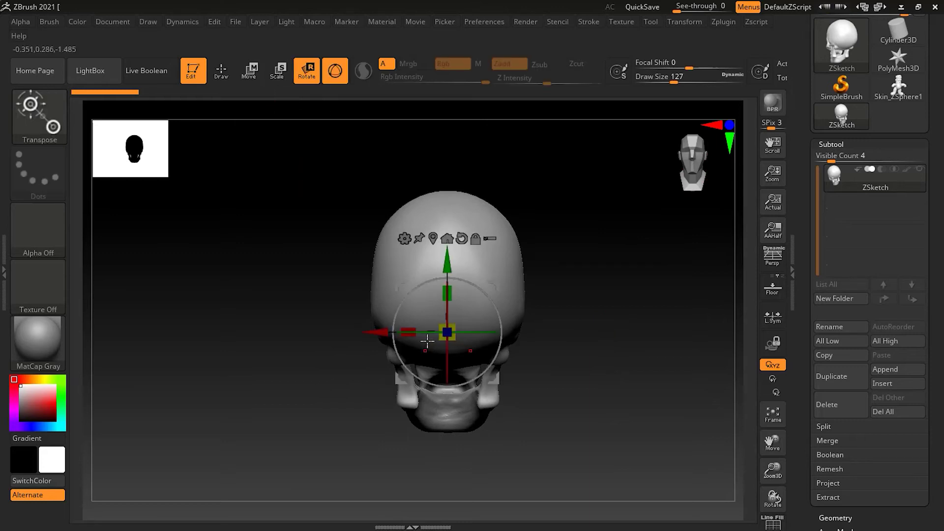
{"action": "left_click_drag", "start_coordinate": [428, 333], "coordinate": [599, 335]}
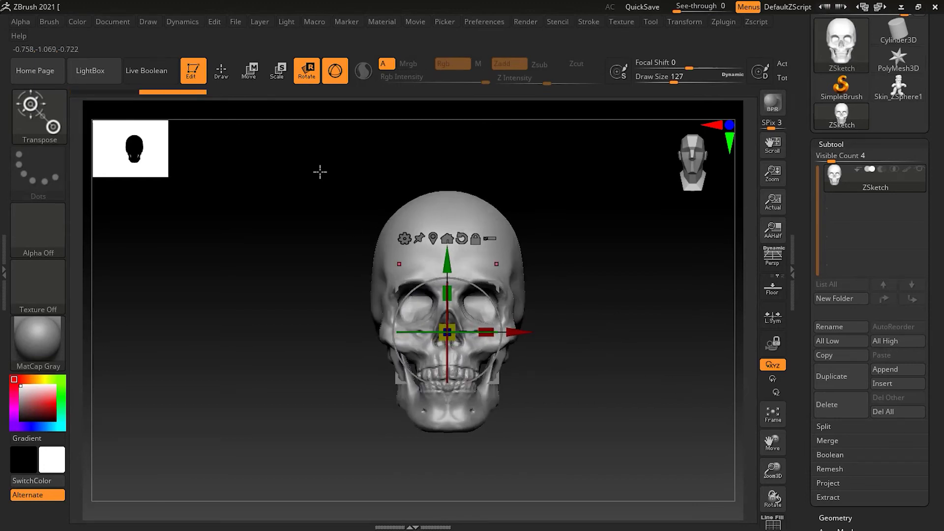
{"action": "left_click", "coordinate": [221, 71]}
{"action": "mouse_move", "coordinate": [660, 355]}
{"action": "left_mouse_down"}
{"action": "mouse_move", "coordinate": [643, 371]}
{"action": "mouse_move", "coordinate": [667, 362]}
{"action": "left_mouse_up"}
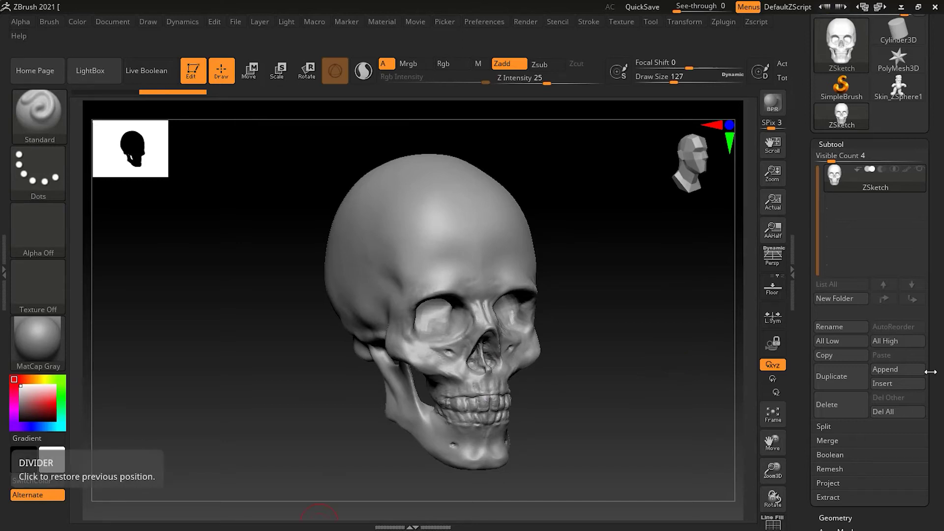
Step: Append a ZSphere to the skull as a second subtool and make it the active subtool
{"action": "left_click", "coordinate": [886, 370]}
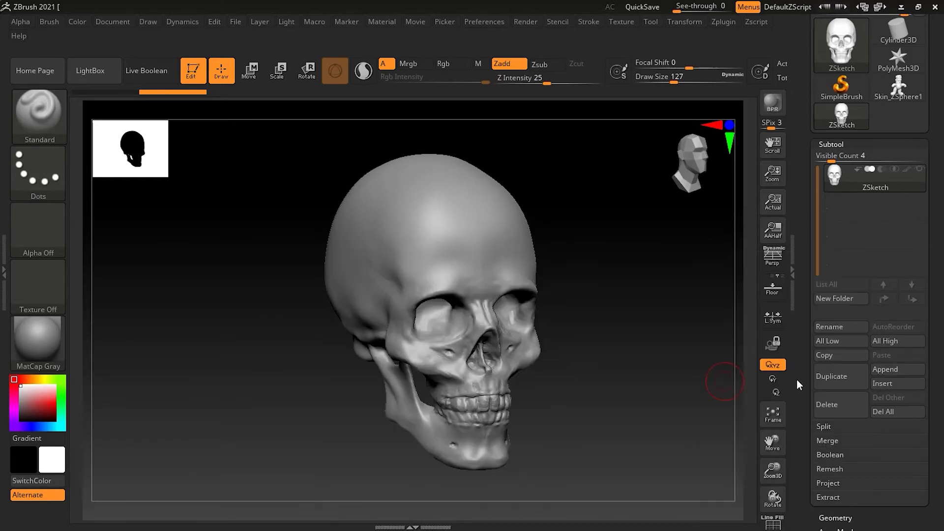
{"action": "left_click", "coordinate": [904, 369]}
{"action": "left_click", "coordinate": [716, 364]}
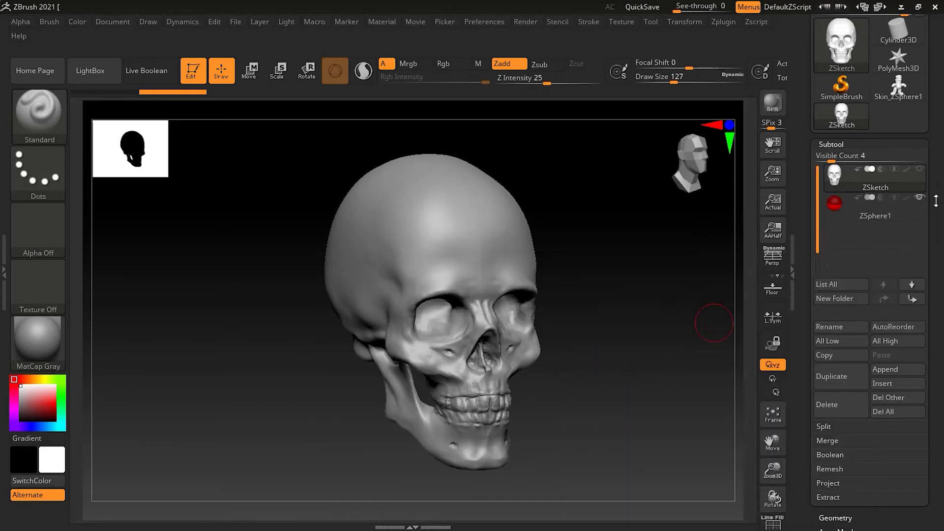
{"action": "left_click_drag", "start_coordinate": [601, 359], "coordinate": [620, 364]}
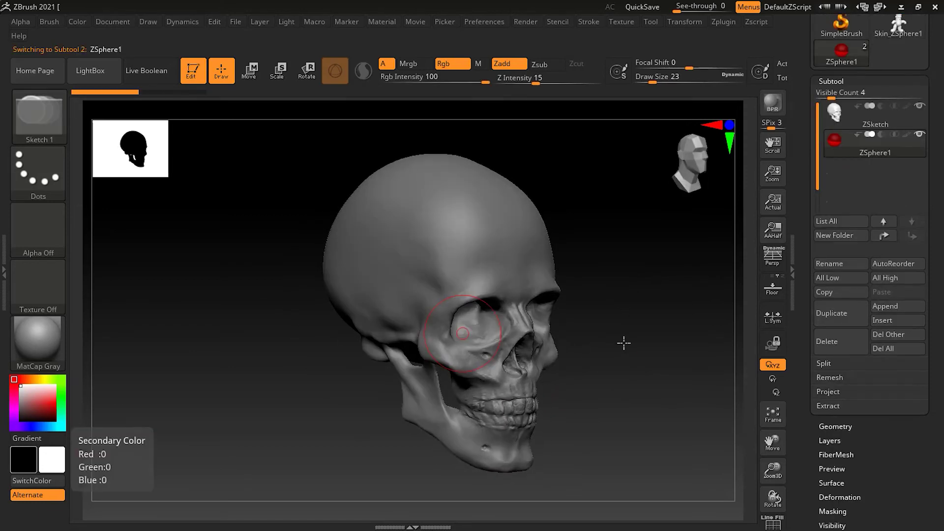
{"action": "left_click_drag", "start_coordinate": [623, 342], "coordinate": [527, 293]}
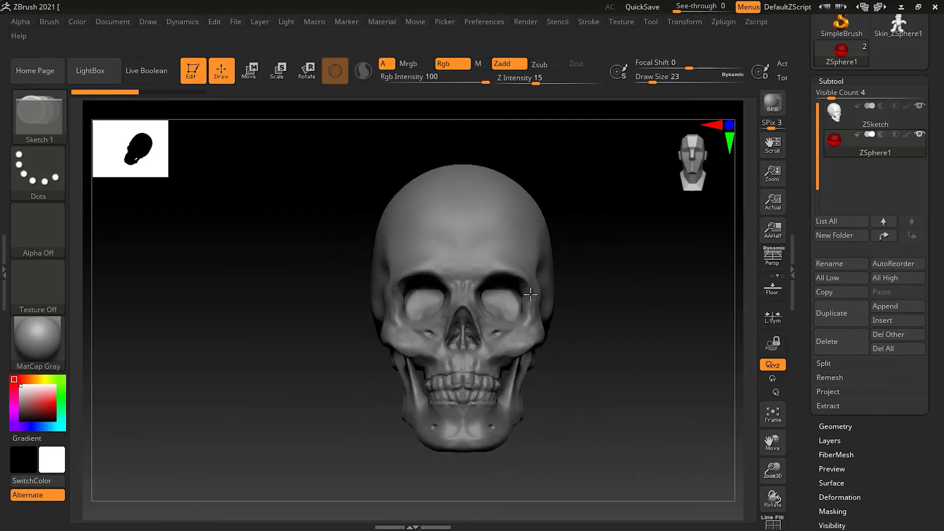
{"action": "left_click_drag", "start_coordinate": [585, 388], "coordinate": [602, 412]}
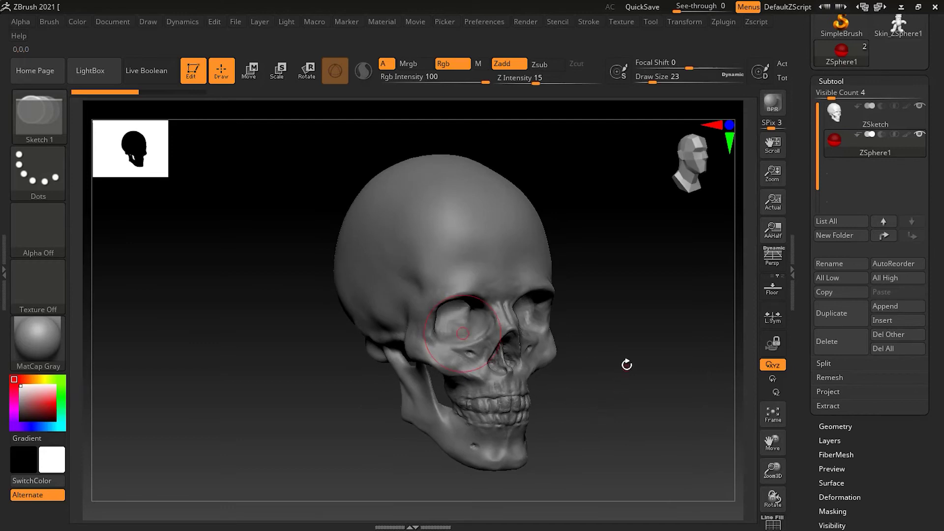
{"action": "left_click_drag", "start_coordinate": [627, 364], "coordinate": [595, 392]}
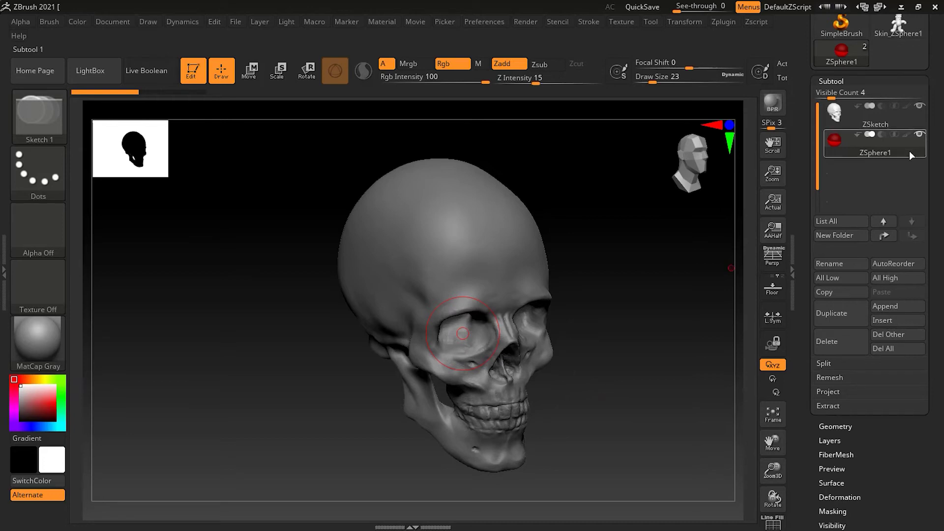
Step: Select the skull subtool and look through its tool settings for ZSketch options
{"action": "mouse_move", "coordinate": [910, 153]}
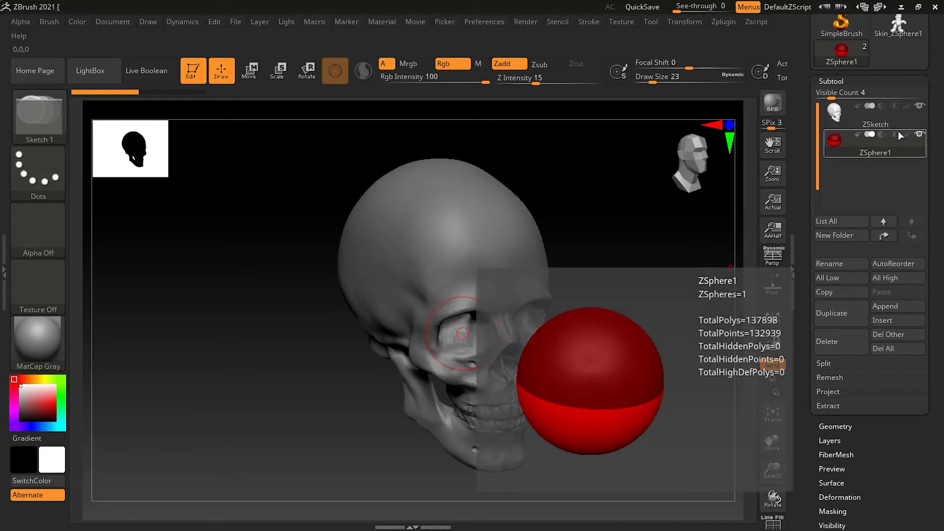
{"action": "mouse_move", "coordinate": [890, 123]}
{"action": "left_click", "coordinate": [889, 120]}
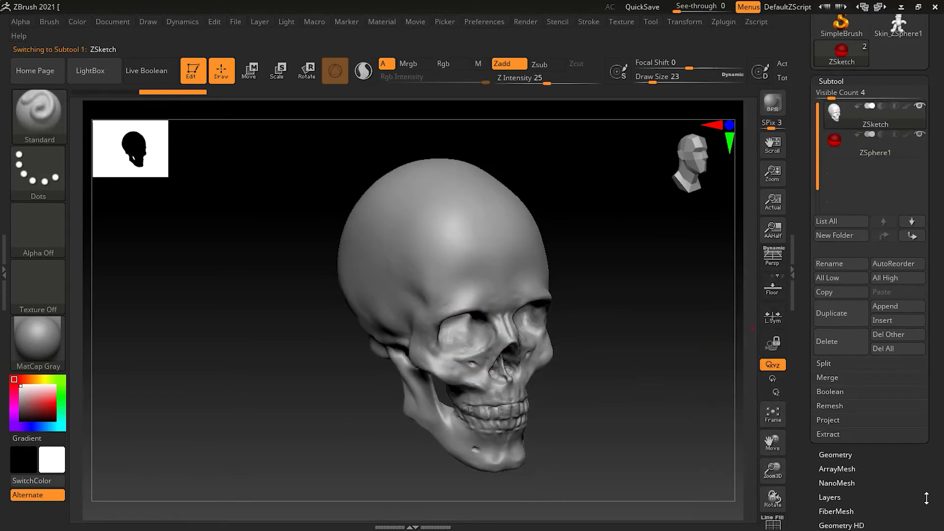
{"action": "left_click_drag", "start_coordinate": [925, 492], "coordinate": [923, 390]}
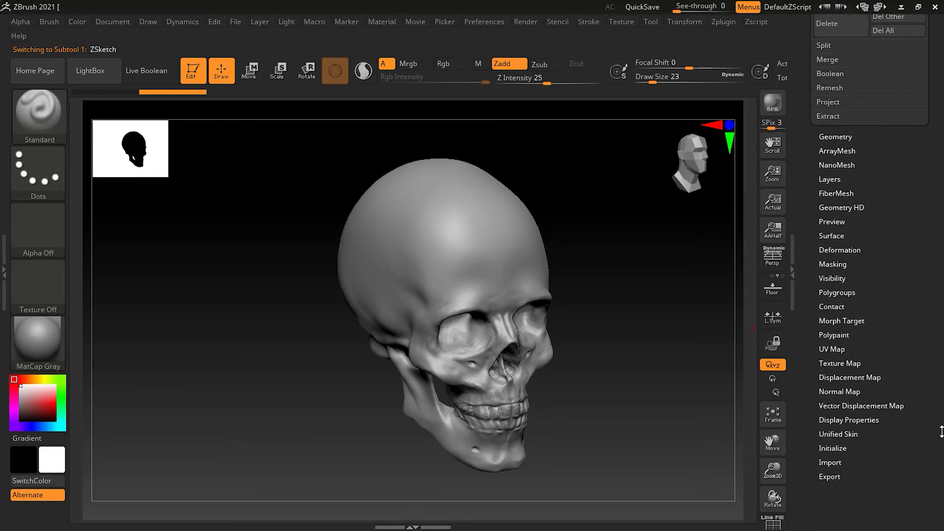
{"action": "mouse_move", "coordinate": [936, 296]}
{"action": "left_mouse_down"}
{"action": "mouse_move", "coordinate": [938, 462]}
{"action": "mouse_move", "coordinate": [932, 321]}
{"action": "mouse_move", "coordinate": [934, 331]}
{"action": "left_mouse_up"}
Step: Switch back to the ZSphere1 subtool and open its ZSketch settings
{"action": "left_click", "coordinate": [904, 319]}
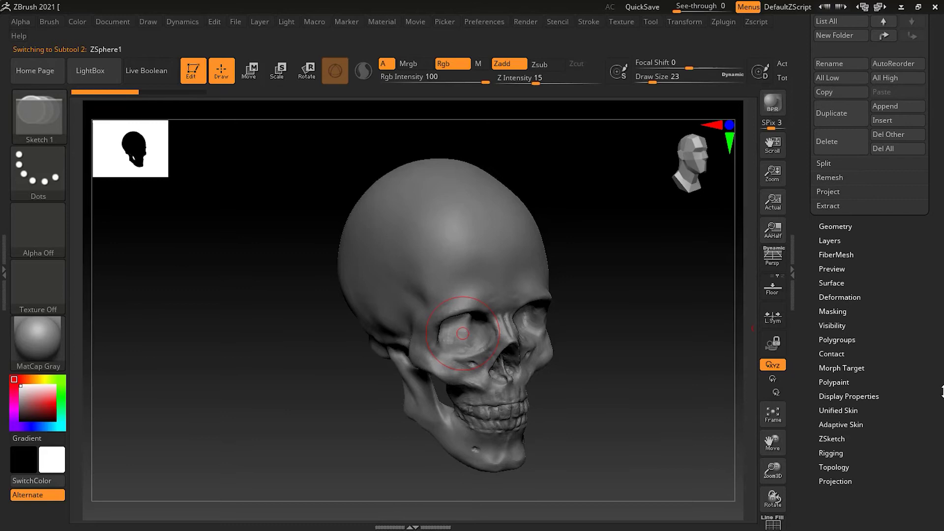
{"action": "left_click", "coordinate": [842, 439]}
{"action": "left_click_drag", "start_coordinate": [925, 362], "coordinate": [933, 421]}
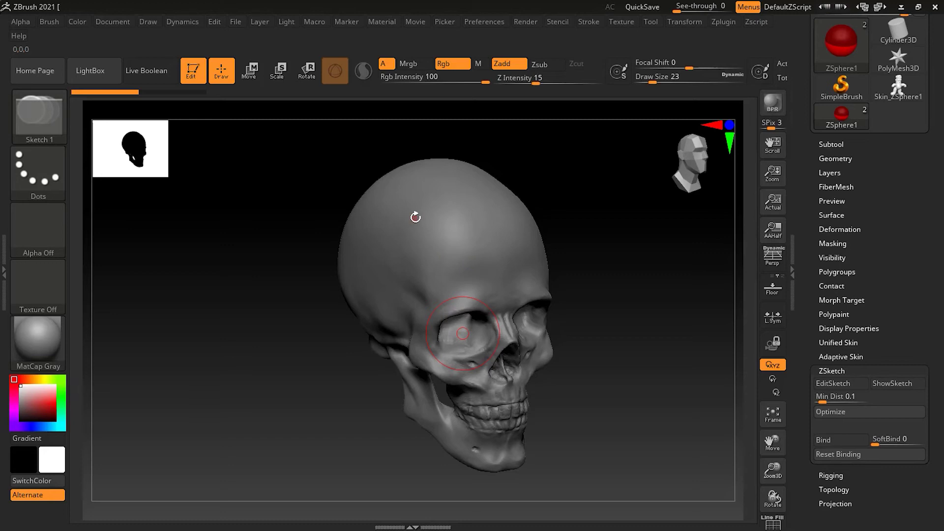
Step: Enable EditSketch for the ZSphere and try a cluster of small sketch strokes over the skull's forehead
{"action": "left_click", "coordinate": [848, 385]}
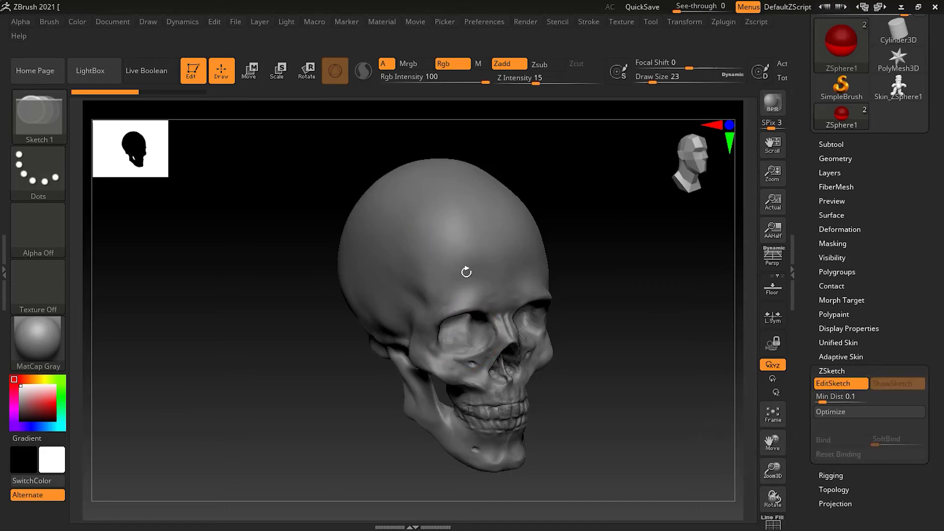
{"action": "left_click_drag", "start_coordinate": [610, 291], "coordinate": [642, 292]}
{"action": "mouse_move", "coordinate": [430, 191]}
{"action": "left_mouse_down"}
{"action": "mouse_move", "coordinate": [397, 240]}
{"action": "mouse_move", "coordinate": [390, 279]}
{"action": "mouse_move", "coordinate": [524, 248]}
{"action": "mouse_move", "coordinate": [434, 274]}
{"action": "mouse_move", "coordinate": [522, 269]}
{"action": "mouse_move", "coordinate": [501, 211]}
{"action": "mouse_move", "coordinate": [473, 190]}
{"action": "left_mouse_up"}
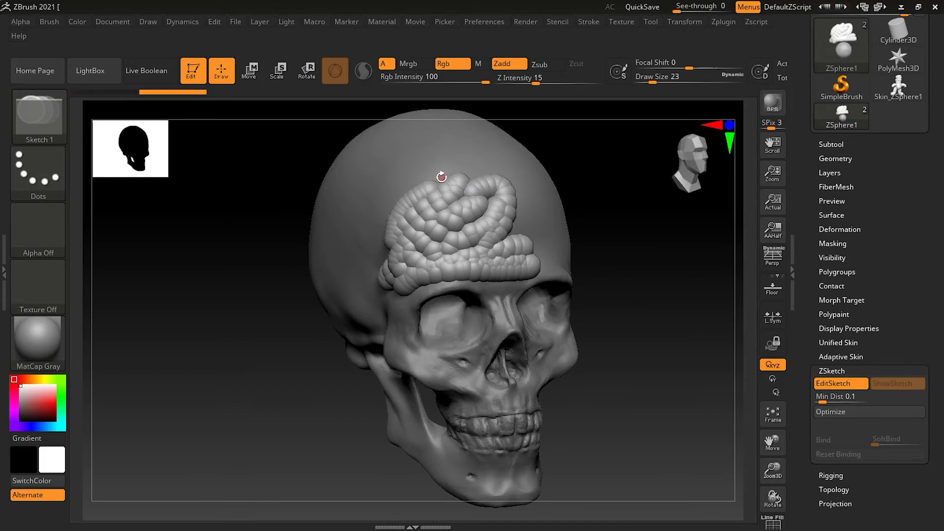
{"action": "key", "text": "ctrl+z"}
Step: Set the draw size to 44 and try a larger stroke from the ZSphere on the forehead
{"action": "key", "text": "s"}
{"action": "type", "text": "44"}
{"action": "key", "text": "Return"}
{"action": "mouse_move", "coordinate": [452, 179]}
{"action": "left_mouse_down"}
{"action": "mouse_move", "coordinate": [426, 222]}
{"action": "mouse_move", "coordinate": [445, 212]}
{"action": "left_mouse_up"}
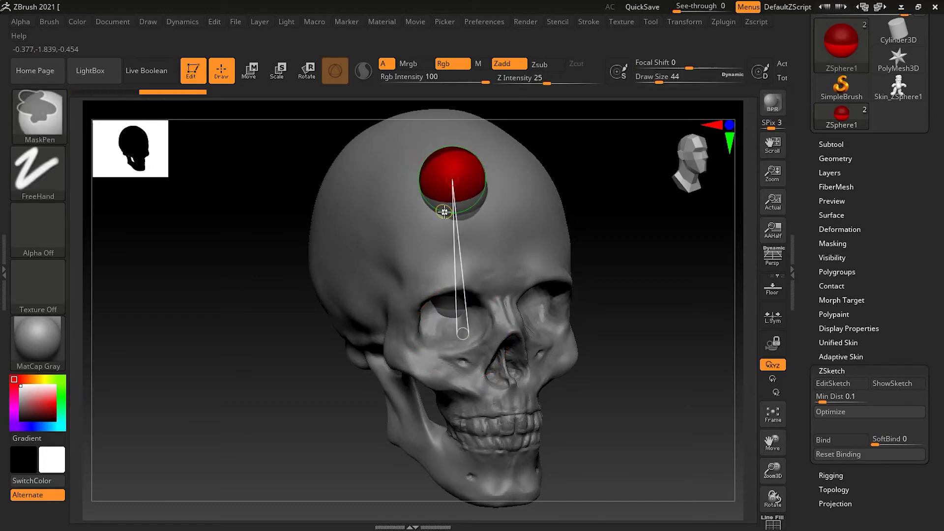
{"action": "key", "text": "ctrl+z"}
Step: Check which subtool is active in the subtool list and reopen the ZSketch settings of ZSphere1
{"action": "left_click_drag", "start_coordinate": [935, 209], "coordinate": [927, 318]}
{"action": "left_click", "coordinate": [852, 279]}
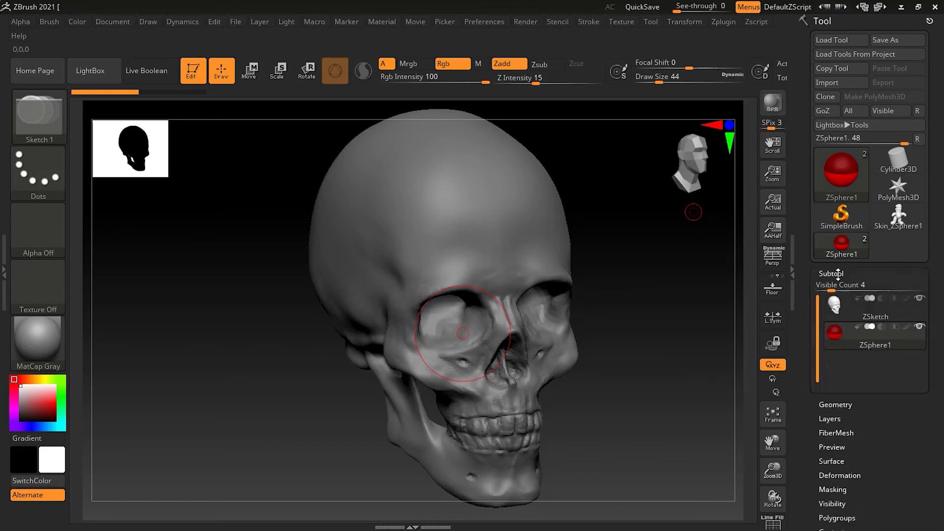
{"action": "left_click_drag", "start_coordinate": [940, 388], "coordinate": [938, 234]}
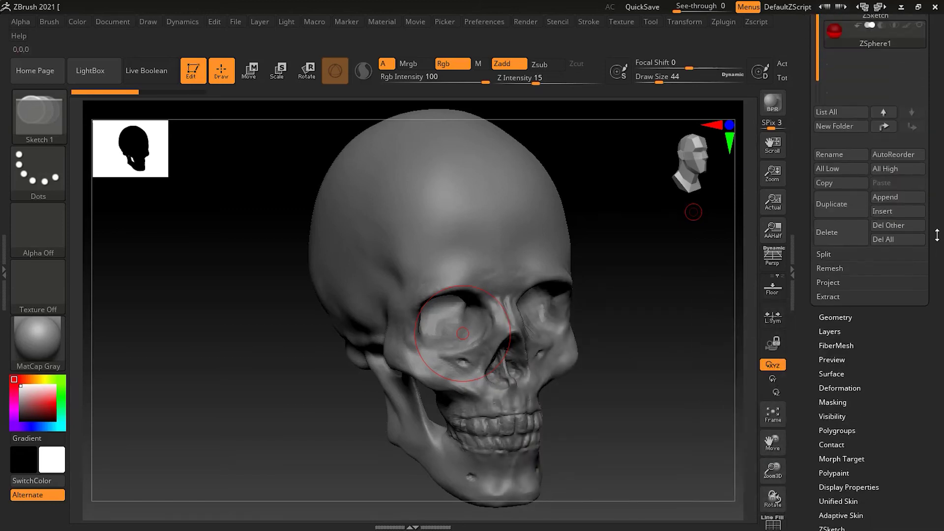
{"action": "left_click_drag", "start_coordinate": [910, 406], "coordinate": [908, 330]}
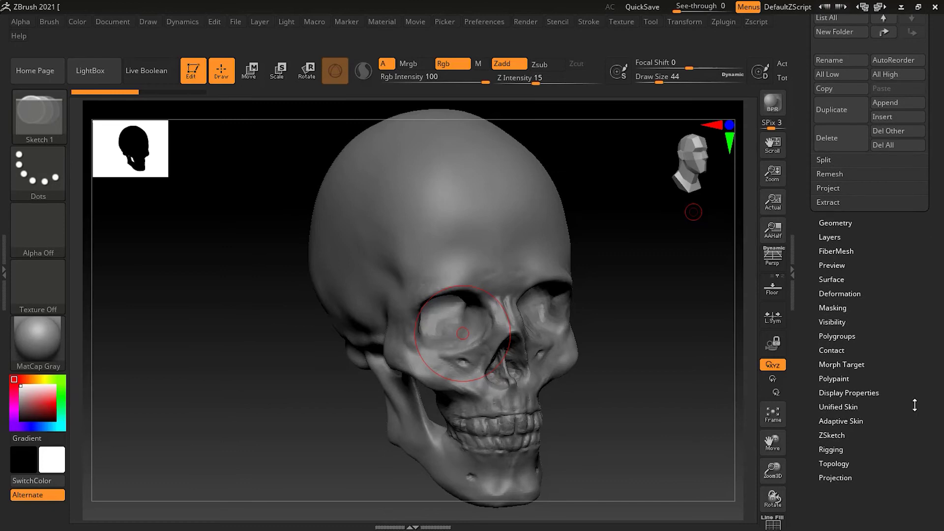
{"action": "left_click", "coordinate": [843, 436]}
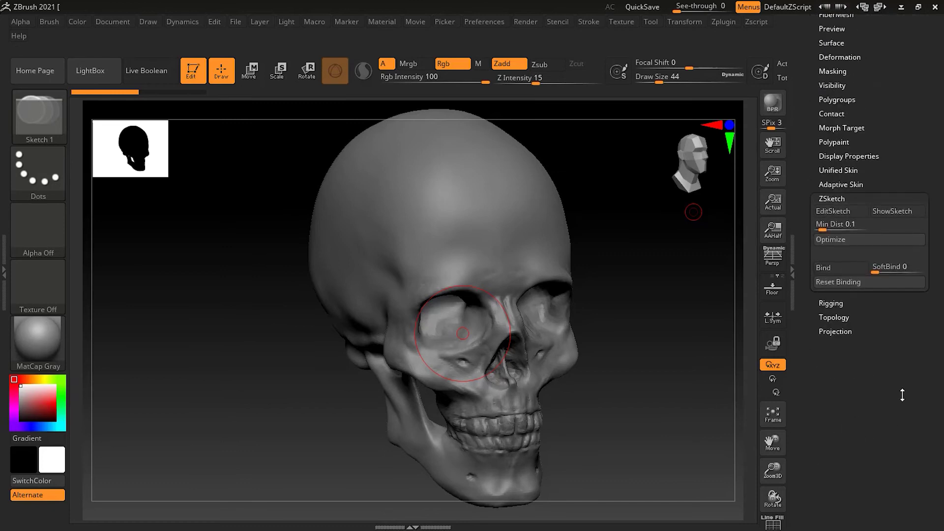
Step: Try thick sketch strokes over one side of the forehead in EditSketch mode, and leave sketch editing
{"action": "left_click", "coordinate": [843, 396]}
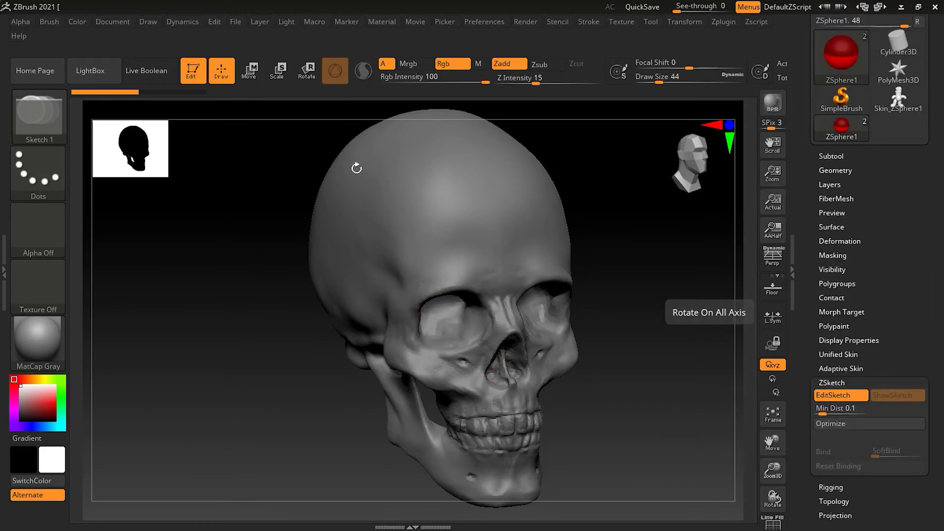
{"action": "mouse_move", "coordinate": [448, 170]}
{"action": "left_mouse_down"}
{"action": "mouse_move", "coordinate": [391, 219]}
{"action": "mouse_move", "coordinate": [367, 268]}
{"action": "left_mouse_up"}
{"action": "mouse_move", "coordinate": [403, 233]}
{"action": "left_mouse_down"}
{"action": "mouse_move", "coordinate": [417, 241]}
{"action": "mouse_move", "coordinate": [418, 268]}
{"action": "mouse_move", "coordinate": [445, 266]}
{"action": "left_mouse_up"}
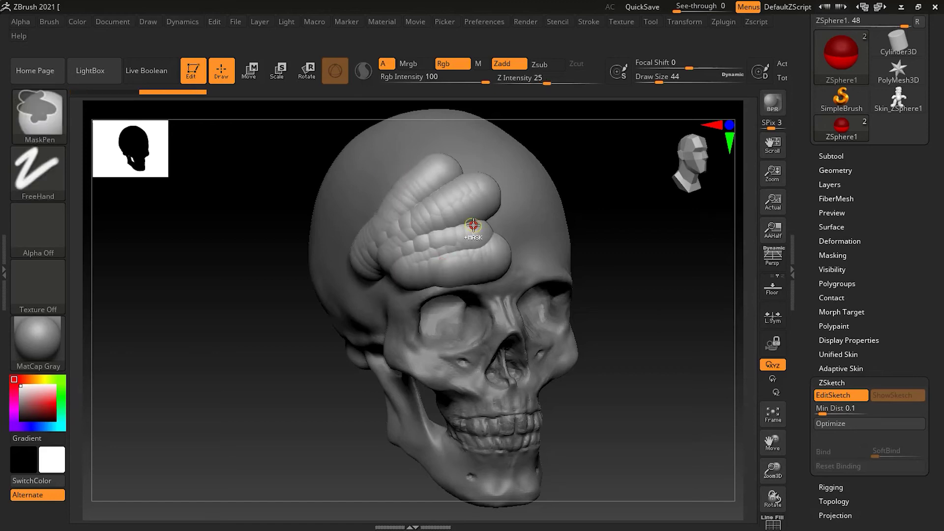
{"action": "key", "text": "shift+a"}
Step: Reduce the draw size to 35 and re-enable EditSketch for the ZSphere
{"action": "key", "text": "s"}
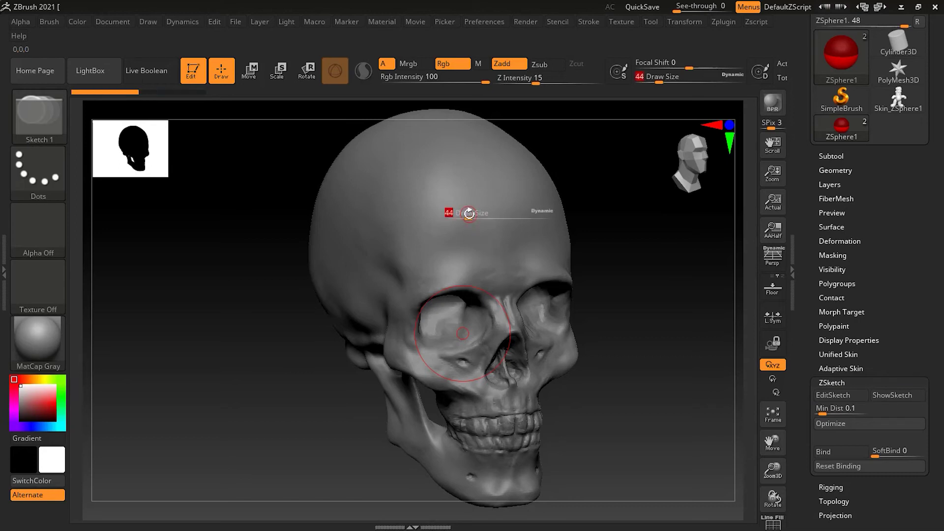
{"action": "left_click", "coordinate": [467, 217]}
{"action": "left_click", "coordinate": [818, 392]}
Step: Try covering one side of the forehead and the temple with overlapping sketch strokes
{"action": "mouse_move", "coordinate": [443, 176]}
{"action": "left_mouse_down"}
{"action": "mouse_move", "coordinate": [398, 226]}
{"action": "mouse_move", "coordinate": [510, 263]}
{"action": "mouse_move", "coordinate": [411, 281]}
{"action": "left_mouse_up"}
{"action": "left_click_drag", "start_coordinate": [662, 259], "coordinate": [713, 257]}
{"action": "mouse_move", "coordinate": [454, 215]}
{"action": "left_mouse_down"}
{"action": "mouse_move", "coordinate": [430, 269]}
{"action": "mouse_move", "coordinate": [497, 344]}
{"action": "mouse_move", "coordinate": [433, 315]}
{"action": "mouse_move", "coordinate": [374, 319]}
{"action": "mouse_move", "coordinate": [433, 302]}
{"action": "mouse_move", "coordinate": [373, 236]}
{"action": "mouse_move", "coordinate": [387, 280]}
{"action": "mouse_move", "coordinate": [344, 256]}
{"action": "mouse_move", "coordinate": [413, 217]}
{"action": "left_mouse_up"}
{"action": "left_click_drag", "start_coordinate": [644, 294], "coordinate": [609, 302]}
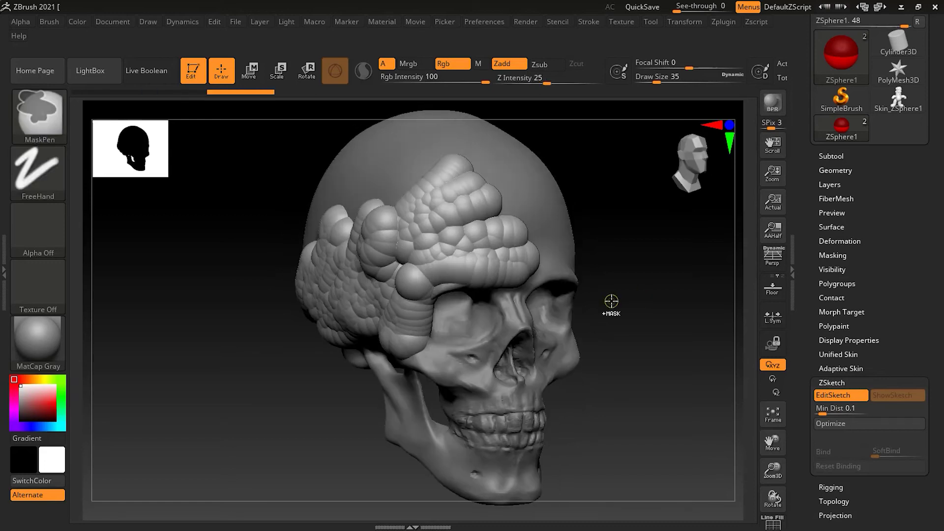
Step: Start a fresh sketch with long strokes from the brow to the crown and two across the cheekbone
{"action": "left_click", "coordinate": [844, 396]}
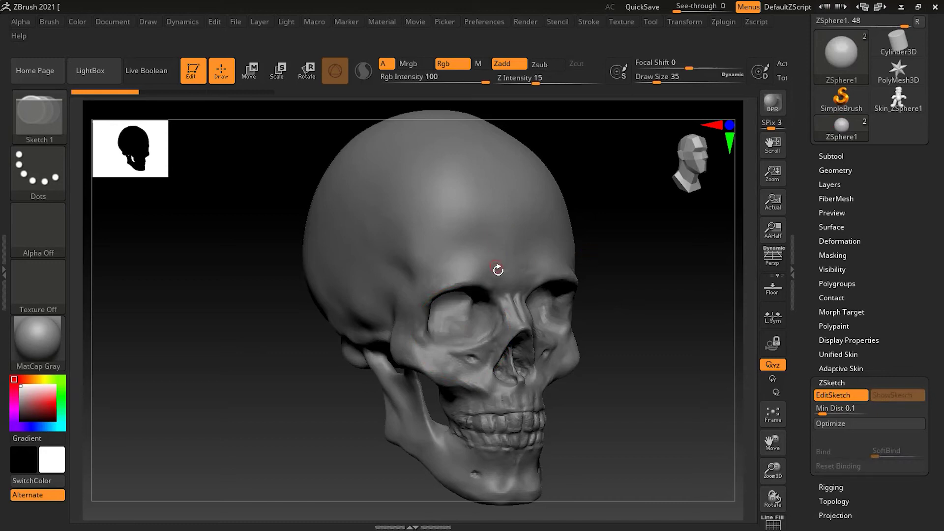
{"action": "mouse_move", "coordinate": [503, 280]}
{"action": "left_mouse_down"}
{"action": "mouse_move", "coordinate": [475, 231]}
{"action": "mouse_move", "coordinate": [347, 140]}
{"action": "left_mouse_up"}
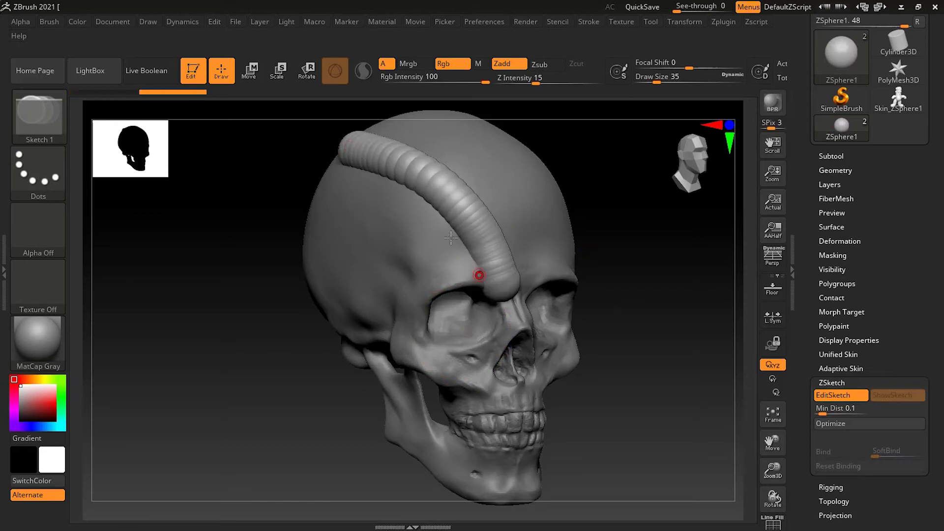
{"action": "left_click_drag", "start_coordinate": [489, 288], "coordinate": [337, 176]}
{"action": "left_click_drag", "start_coordinate": [451, 280], "coordinate": [362, 194]}
{"action": "left_click_drag", "start_coordinate": [430, 247], "coordinate": [356, 180]}
{"action": "mouse_move", "coordinate": [491, 359]}
{"action": "left_mouse_down"}
{"action": "mouse_move", "coordinate": [408, 350]}
{"action": "mouse_move", "coordinate": [366, 358]}
{"action": "left_mouse_up"}
{"action": "left_click_drag", "start_coordinate": [480, 379], "coordinate": [384, 386]}
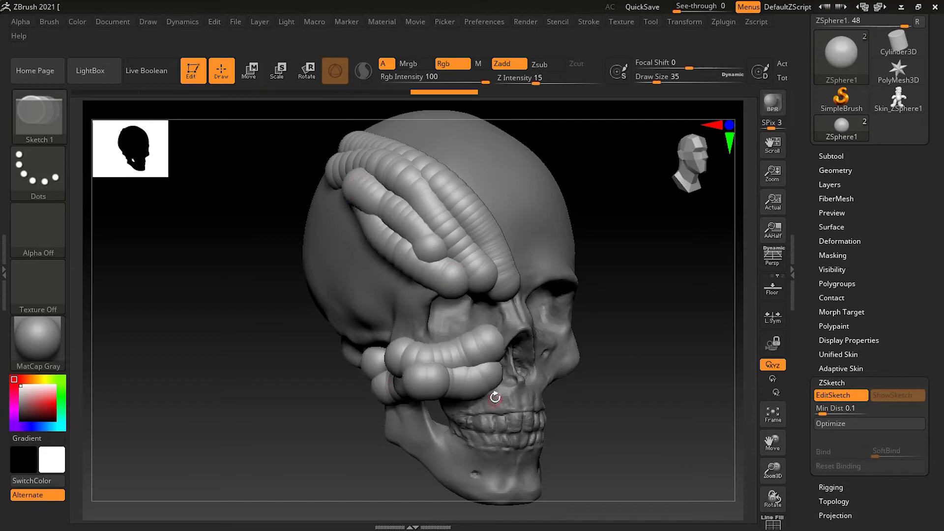
Step: Sketch muscle-like strokes from the temple back along the side of the skull
{"action": "left_click_drag", "start_coordinate": [589, 422], "coordinate": [615, 411]}
{"action": "left_click_drag", "start_coordinate": [512, 301], "coordinate": [423, 319]}
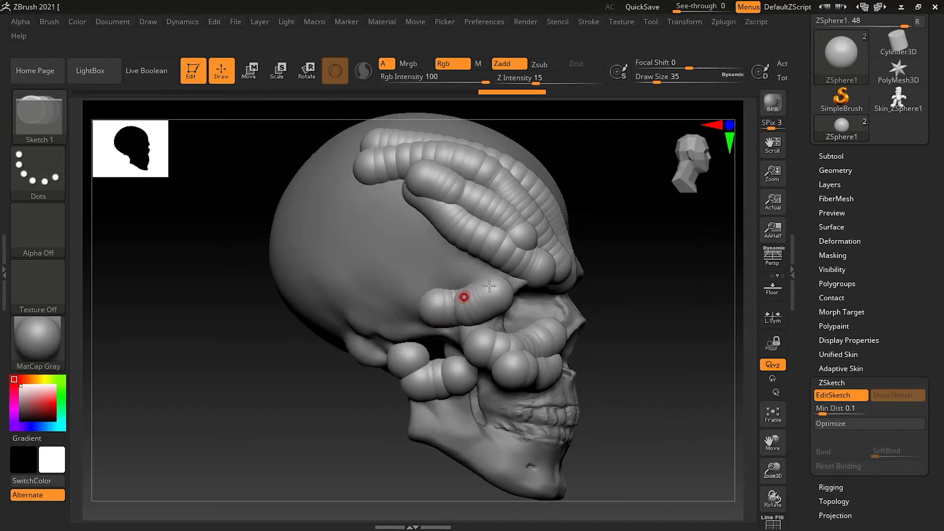
{"action": "left_click_drag", "start_coordinate": [514, 278], "coordinate": [392, 284]}
{"action": "left_click_drag", "start_coordinate": [492, 275], "coordinate": [340, 225]}
{"action": "left_click_drag", "start_coordinate": [458, 241], "coordinate": [355, 175]}
{"action": "left_click_drag", "start_coordinate": [401, 272], "coordinate": [305, 295]}
{"action": "left_click_drag", "start_coordinate": [397, 286], "coordinate": [297, 298]}
{"action": "mouse_move", "coordinate": [428, 311]}
{"action": "left_mouse_down"}
{"action": "mouse_move", "coordinate": [321, 322]}
{"action": "mouse_move", "coordinate": [357, 319]}
{"action": "left_mouse_up"}
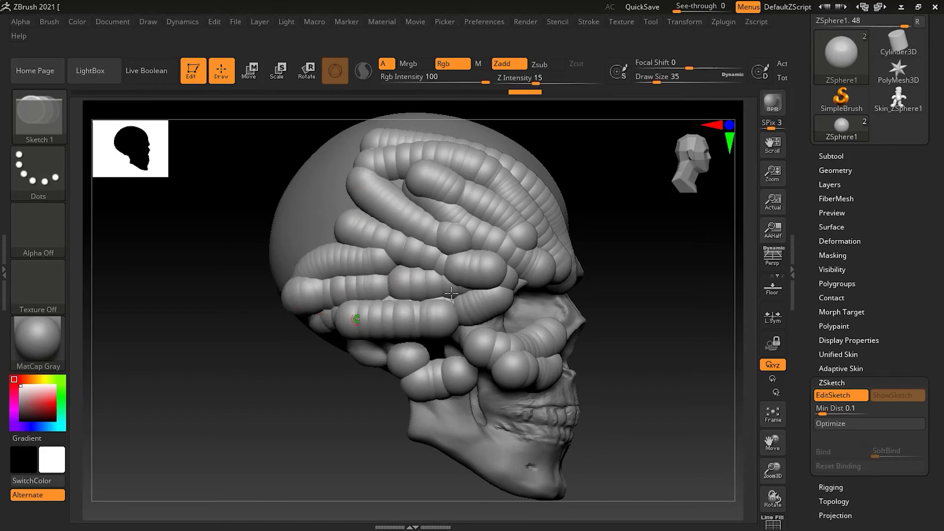
Step: Undo all the strokes sketched over the side of the skull and the cheekbone
{"action": "left_click_drag", "start_coordinate": [604, 343], "coordinate": [583, 333]}
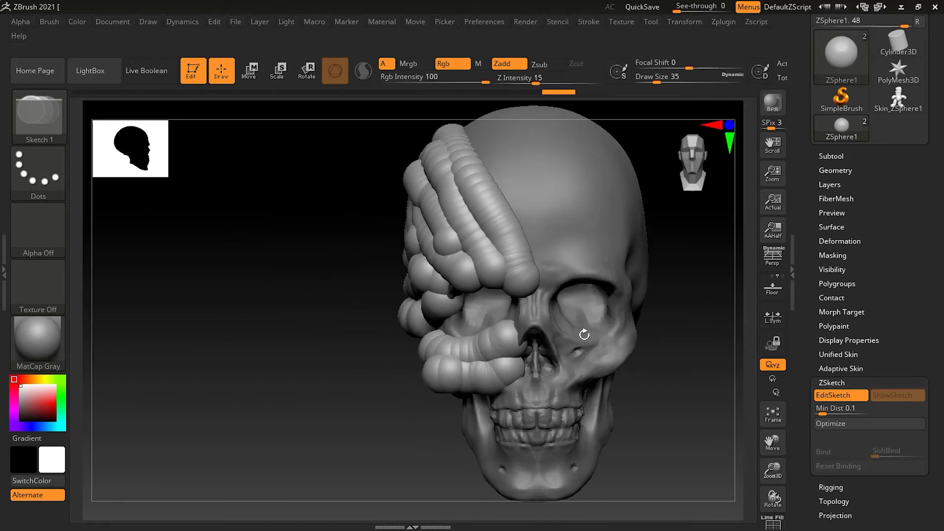
{"action": "key", "text": "ctrl"}
{"action": "key", "text": "ctrl+z"}
{"action": "key", "text": "ctrl+z"}
{"action": "key", "text": "ctrl+z"}
{"action": "key", "text": "ctrl+z"}
{"action": "key", "text": "ctrl+z"}
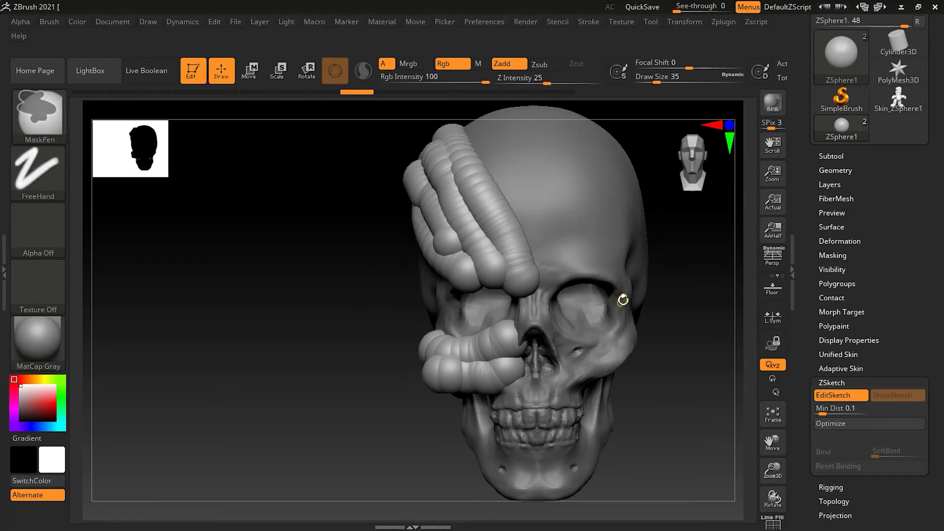
{"action": "key", "text": "ctrl+z"}
{"action": "key", "text": "ctrl+z"}
{"action": "key", "text": "ctrl+z"}
{"action": "key", "text": "ctrl+z"}
{"action": "key", "text": "ctrl+z"}
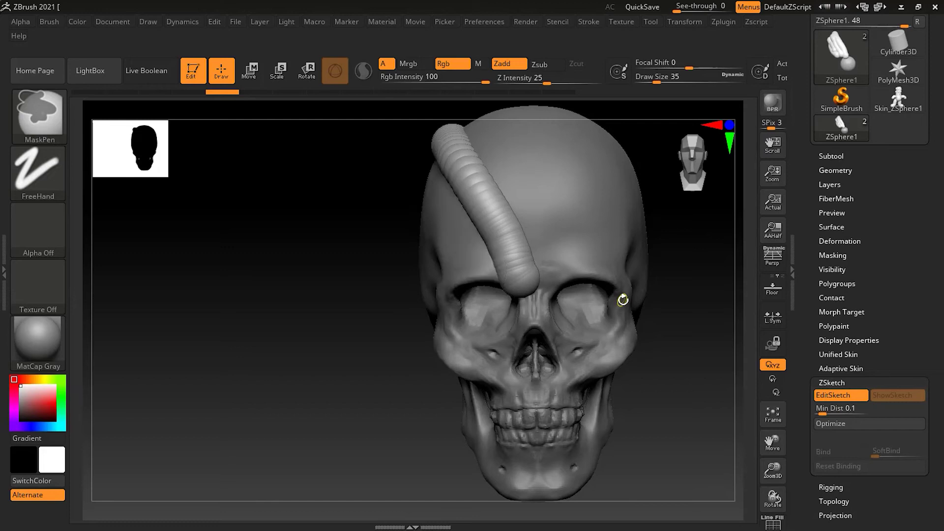
{"action": "key", "text": "ctrl+z"}
{"action": "key", "text": "ctrl+z"}
{"action": "key", "text": "ctrl+z"}
Step: Re-enable EditSketch and sketch a few short strokes on the forehead above the eye sockets
{"action": "mouse_move", "coordinate": [698, 364]}
{"action": "left_mouse_down"}
{"action": "mouse_move", "coordinate": [694, 381]}
{"action": "mouse_move", "coordinate": [682, 381]}
{"action": "mouse_move", "coordinate": [664, 363]}
{"action": "left_mouse_up"}
{"action": "left_click", "coordinate": [850, 396]}
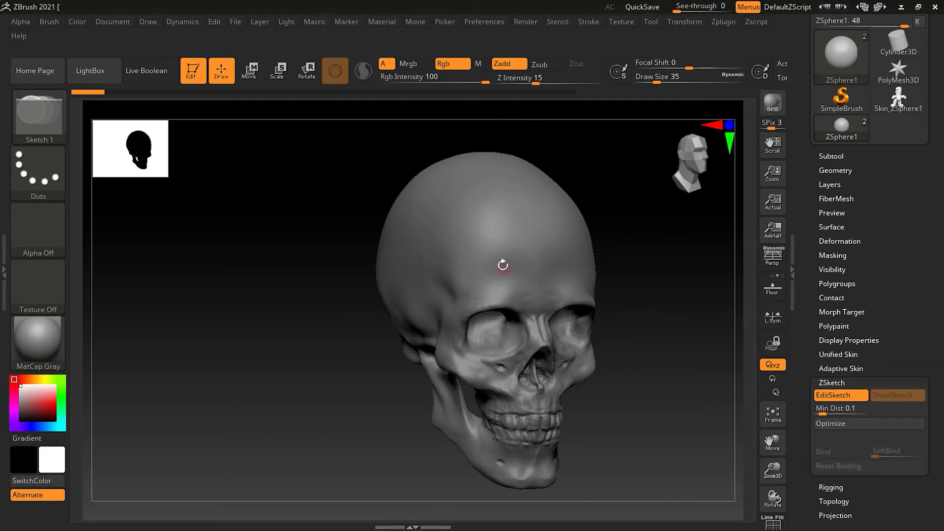
{"action": "left_click_drag", "start_coordinate": [652, 284], "coordinate": [455, 246]}
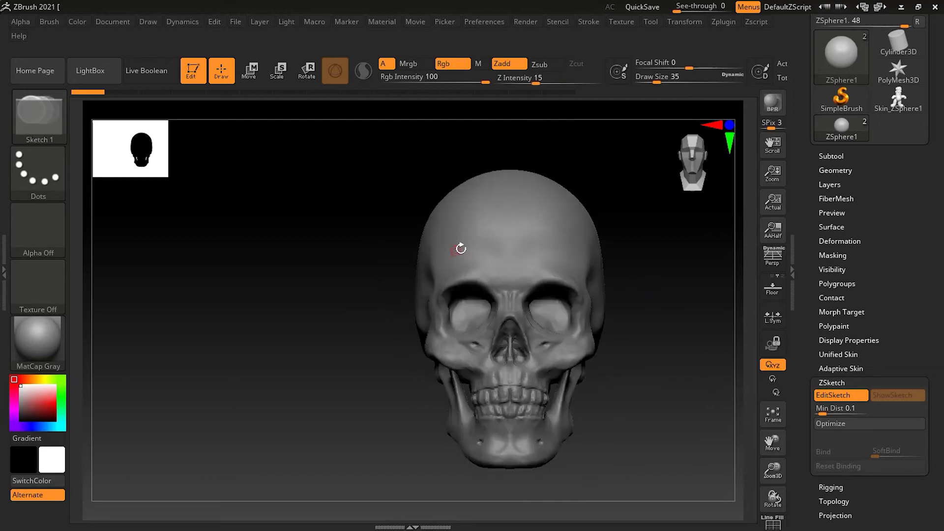
{"action": "left_click", "coordinate": [487, 241]}
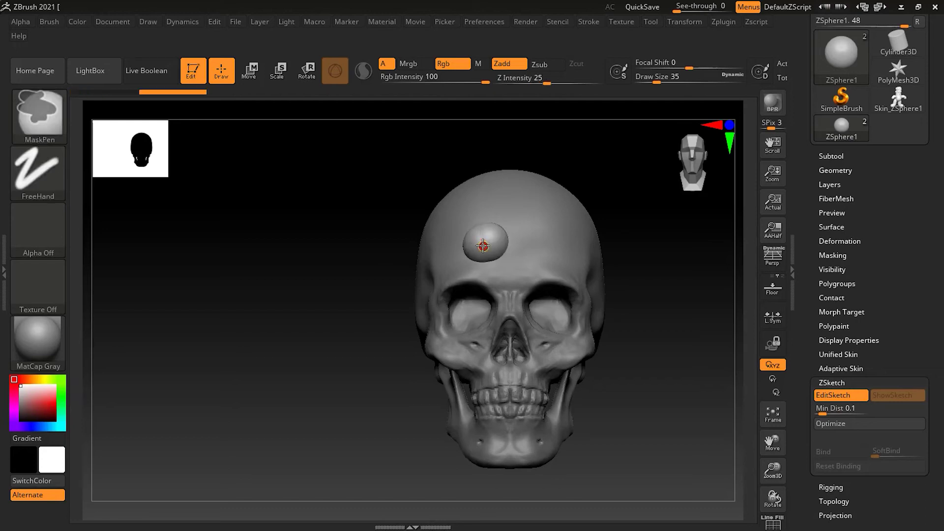
{"action": "left_click_drag", "start_coordinate": [519, 265], "coordinate": [542, 236]}
{"action": "mouse_move", "coordinate": [489, 275]}
{"action": "left_mouse_down"}
{"action": "mouse_move", "coordinate": [467, 274]}
{"action": "mouse_move", "coordinate": [515, 260]}
{"action": "left_mouse_up"}
{"action": "mouse_move", "coordinate": [643, 225]}
{"action": "left_mouse_down"}
{"action": "mouse_move", "coordinate": [658, 234]}
{"action": "mouse_move", "coordinate": [647, 228]}
{"action": "left_mouse_up"}
{"action": "key", "text": "ctrl"}
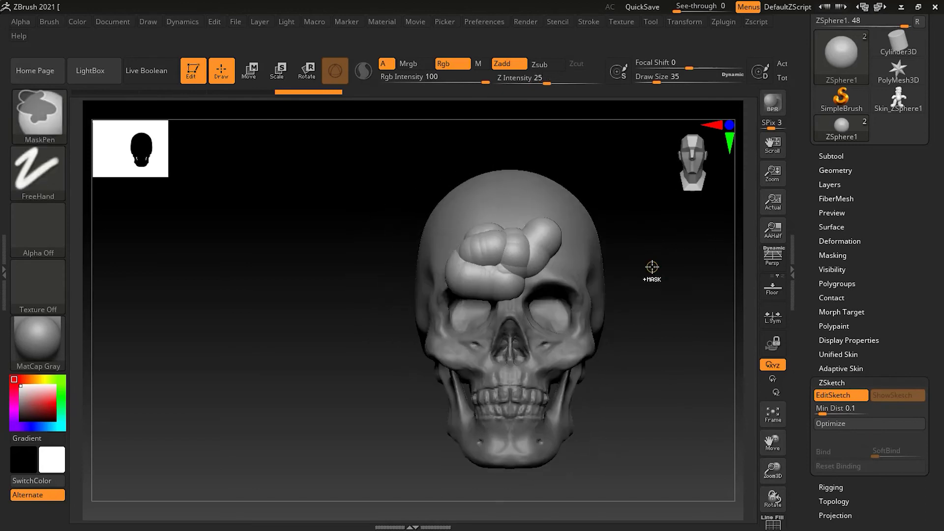
Step: Toggle LocalSym in the symmetry options and sketch more strokes over the forehead and temple
{"action": "left_click", "coordinate": [687, 27]}
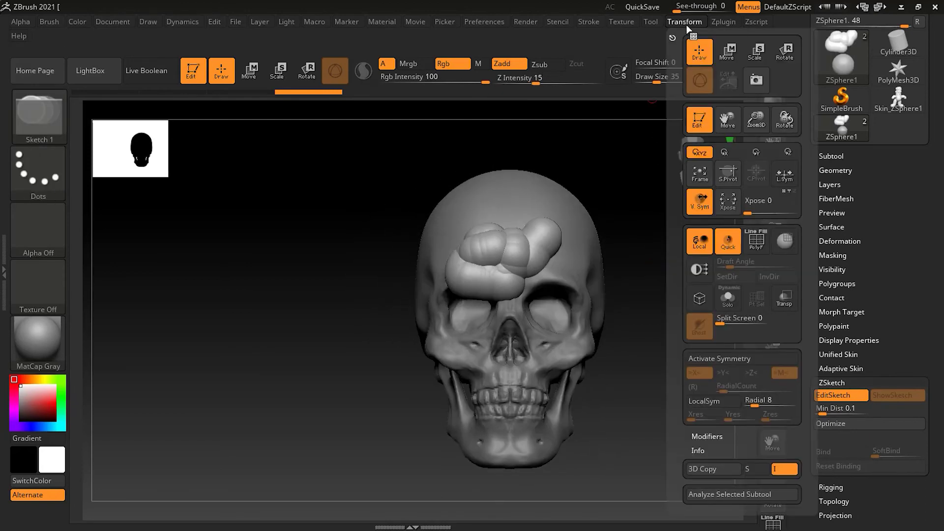
{"action": "left_click", "coordinate": [706, 402]}
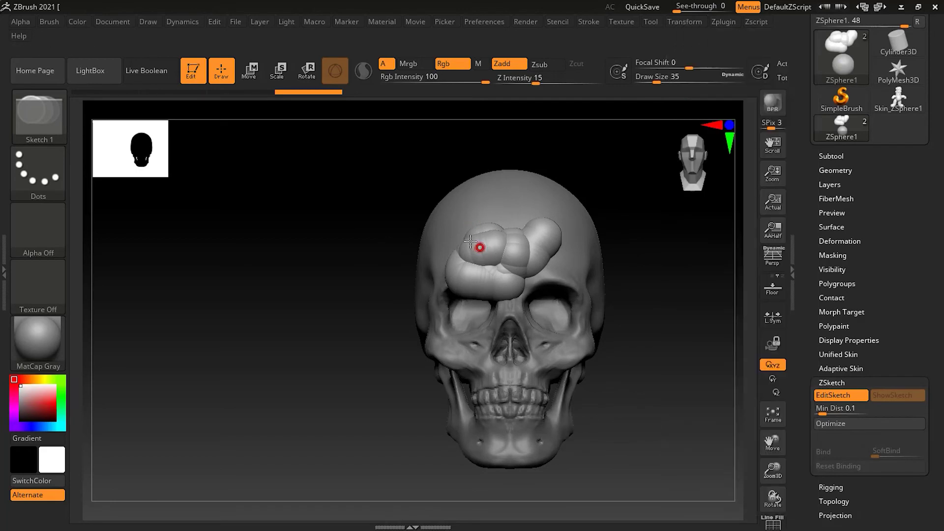
{"action": "mouse_move", "coordinate": [483, 213]}
{"action": "left_mouse_down"}
{"action": "mouse_move", "coordinate": [465, 220]}
{"action": "mouse_move", "coordinate": [529, 280]}
{"action": "mouse_move", "coordinate": [524, 229]}
{"action": "mouse_move", "coordinate": [546, 222]}
{"action": "left_mouse_up"}
{"action": "mouse_move", "coordinate": [642, 272]}
{"action": "left_mouse_down"}
{"action": "mouse_move", "coordinate": [657, 293]}
{"action": "mouse_move", "coordinate": [684, 301]}
{"action": "left_mouse_up"}
{"action": "left_click_drag", "start_coordinate": [474, 261], "coordinate": [469, 277]}
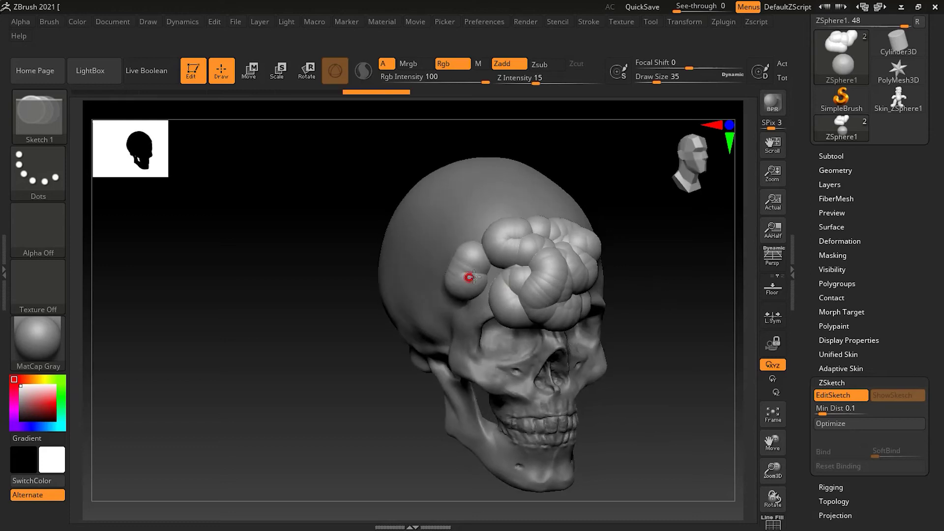
Step: Undo the latest strokes sketched over the forehead and temple
{"action": "key", "text": "ctrl+z"}
{"action": "key", "text": "ctrl+z"}
{"action": "key", "text": "ctrl+z"}
{"action": "key", "text": "ctrl+z"}
Step: Cover the forehead, crown and side of the skull with overlapping sketch strokes
{"action": "mouse_move", "coordinate": [552, 297]}
{"action": "left_mouse_down"}
{"action": "mouse_move", "coordinate": [478, 283]}
{"action": "mouse_move", "coordinate": [443, 246]}
{"action": "mouse_move", "coordinate": [428, 192]}
{"action": "mouse_move", "coordinate": [492, 182]}
{"action": "mouse_move", "coordinate": [545, 253]}
{"action": "left_mouse_up"}
{"action": "mouse_move", "coordinate": [644, 268]}
{"action": "left_mouse_down"}
{"action": "mouse_move", "coordinate": [599, 276]}
{"action": "mouse_move", "coordinate": [588, 290]}
{"action": "left_mouse_up"}
{"action": "mouse_move", "coordinate": [513, 280]}
{"action": "left_mouse_down"}
{"action": "mouse_move", "coordinate": [555, 209]}
{"action": "mouse_move", "coordinate": [533, 290]}
{"action": "mouse_move", "coordinate": [499, 228]}
{"action": "mouse_move", "coordinate": [487, 167]}
{"action": "mouse_move", "coordinate": [458, 162]}
{"action": "left_mouse_up"}
{"action": "right_click_drag", "start_coordinate": [686, 305], "coordinate": [510, 240]}
{"action": "mouse_move", "coordinate": [510, 239]}
{"action": "left_mouse_down"}
{"action": "mouse_move", "coordinate": [487, 314]}
{"action": "mouse_move", "coordinate": [566, 276]}
{"action": "mouse_move", "coordinate": [571, 197]}
{"action": "mouse_move", "coordinate": [503, 177]}
{"action": "mouse_move", "coordinate": [487, 200]}
{"action": "left_mouse_up"}
Step: Extend the sketch with strokes running down behind the cheek and along the lower jaw
{"action": "mouse_move", "coordinate": [606, 254]}
{"action": "left_mouse_down"}
{"action": "mouse_move", "coordinate": [557, 374]}
{"action": "mouse_move", "coordinate": [573, 311]}
{"action": "mouse_move", "coordinate": [513, 438]}
{"action": "left_mouse_up"}
{"action": "mouse_move", "coordinate": [540, 392]}
{"action": "left_mouse_down"}
{"action": "mouse_move", "coordinate": [547, 404]}
{"action": "mouse_move", "coordinate": [485, 443]}
{"action": "left_mouse_up"}
{"action": "left_click_drag", "start_coordinate": [556, 419], "coordinate": [492, 462]}
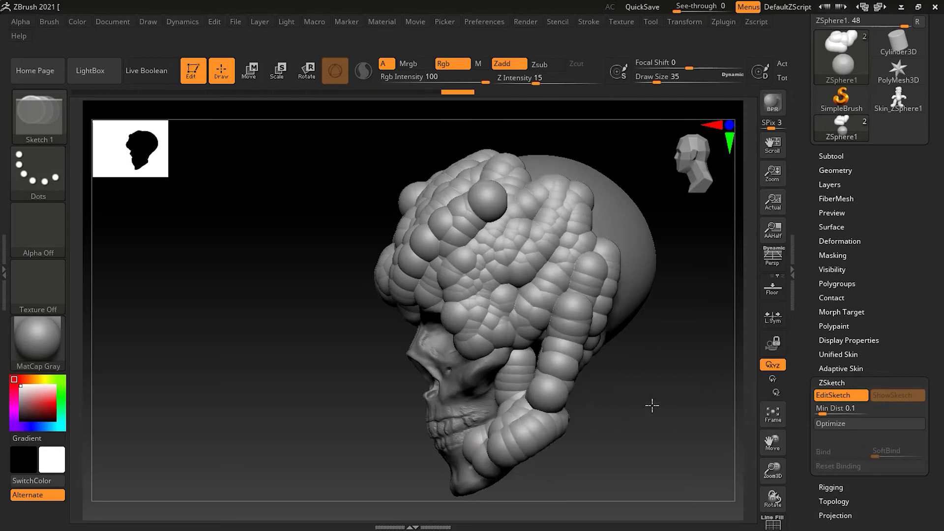
Step: Undo the last jaw strokes and redraw a long stroke along each side of the lower jaw
{"action": "left_click_drag", "start_coordinate": [651, 404], "coordinate": [674, 399]}
{"action": "right_click_drag", "start_coordinate": [673, 398], "coordinate": [619, 412]}
{"action": "key", "text": "ctrl"}
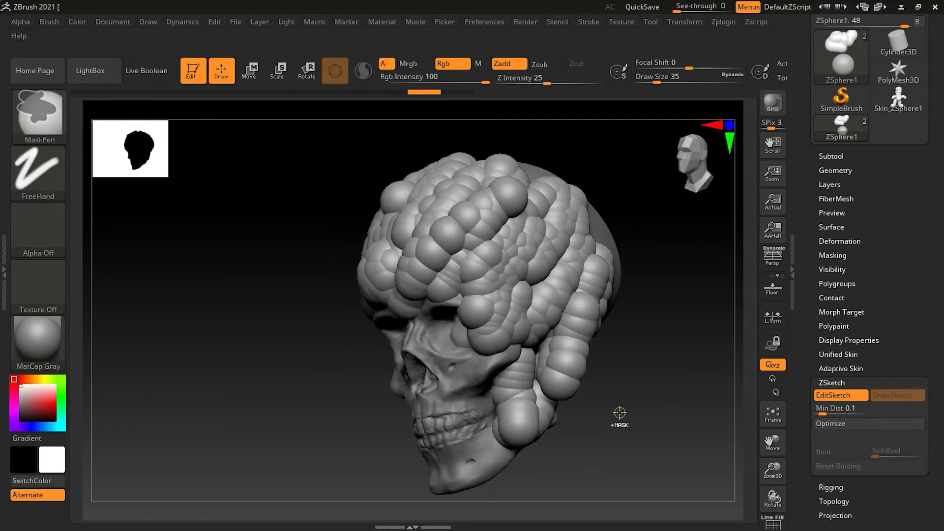
{"action": "key", "text": "ctrl+z"}
{"action": "left_click_drag", "start_coordinate": [531, 397], "coordinate": [462, 464]}
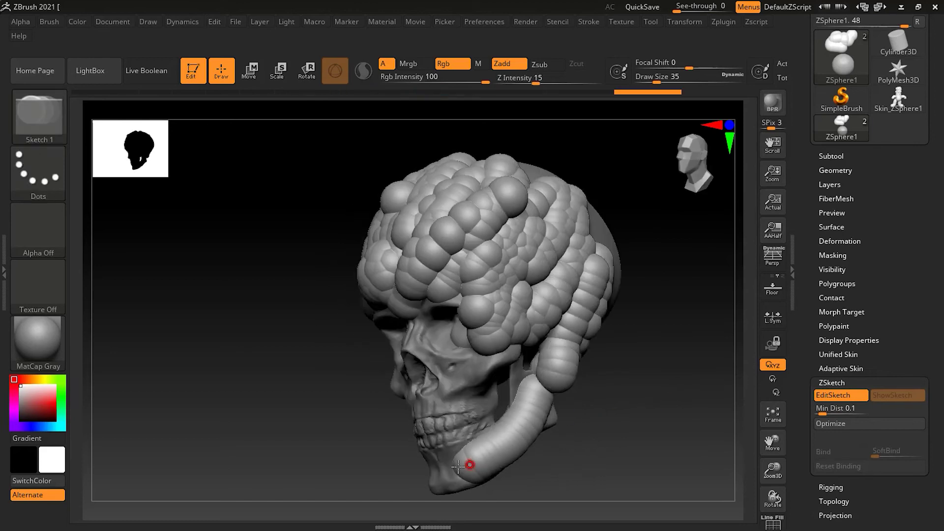
{"action": "right_click_drag", "start_coordinate": [567, 445], "coordinate": [626, 433]}
{"action": "left_click_drag", "start_coordinate": [438, 389], "coordinate": [577, 474]}
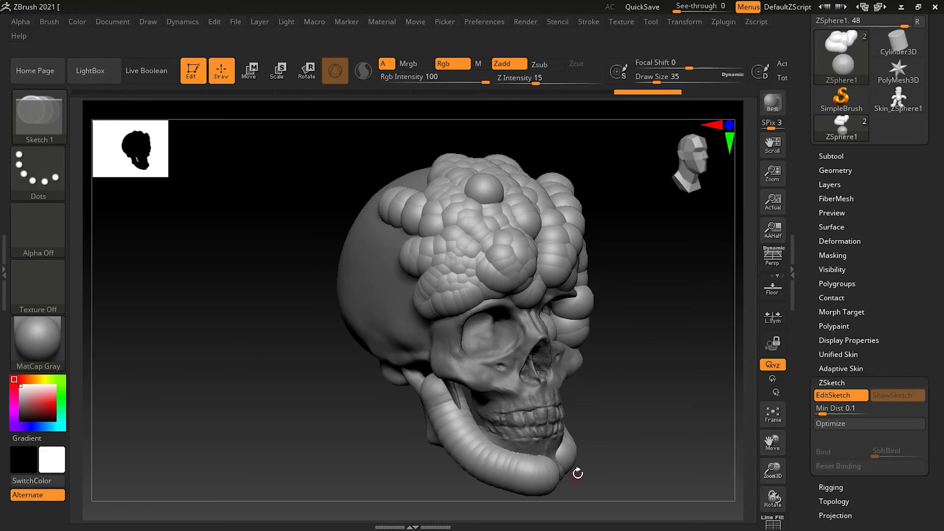
Step: Sketch strokes over the chin, the teeth and both cheekbones
{"action": "left_click_drag", "start_coordinate": [468, 397], "coordinate": [504, 444]}
{"action": "left_click_drag", "start_coordinate": [505, 410], "coordinate": [543, 423]}
{"action": "left_click_drag", "start_coordinate": [556, 397], "coordinate": [553, 422]}
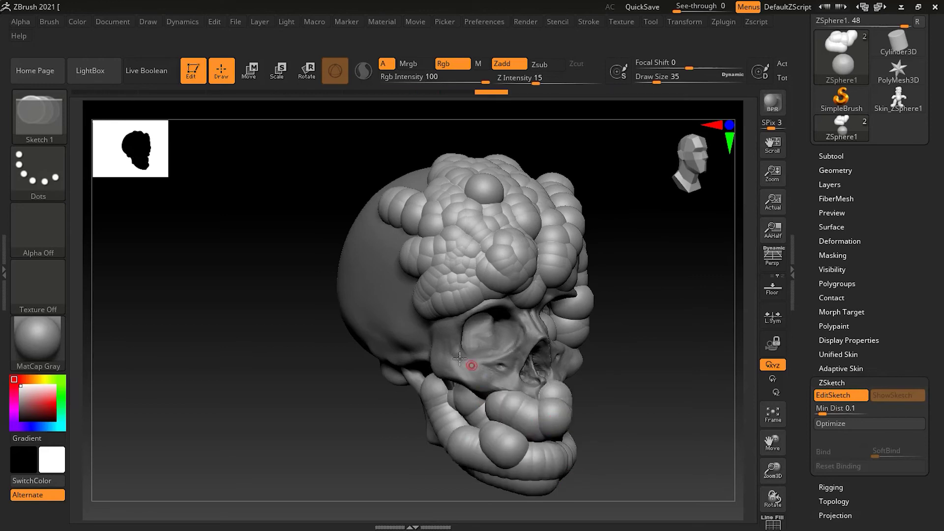
{"action": "mouse_move", "coordinate": [441, 352]}
{"action": "left_mouse_down"}
{"action": "mouse_move", "coordinate": [442, 365]}
{"action": "mouse_move", "coordinate": [514, 384]}
{"action": "left_mouse_up"}
{"action": "mouse_move", "coordinate": [624, 388]}
{"action": "left_mouse_down"}
{"action": "mouse_move", "coordinate": [599, 386]}
{"action": "mouse_move", "coordinate": [588, 339]}
{"action": "mouse_move", "coordinate": [541, 376]}
{"action": "left_mouse_up"}
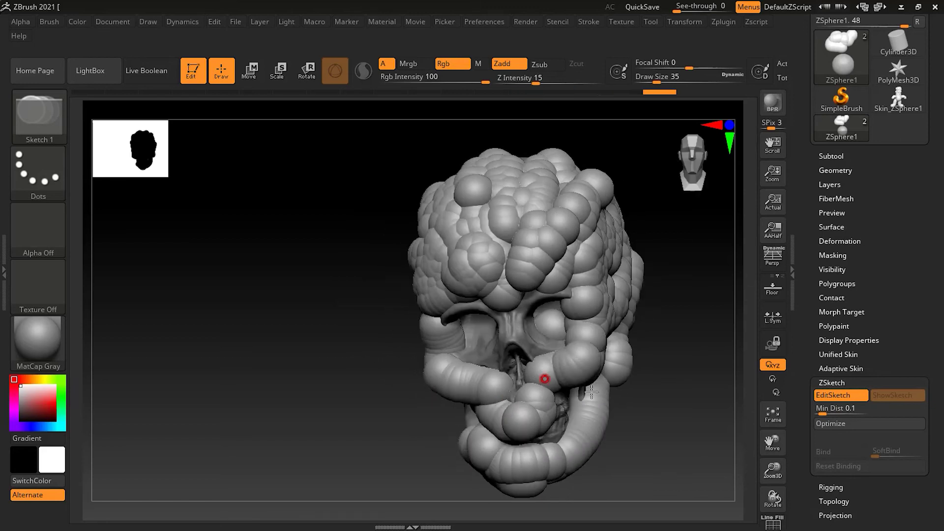
Step: Undo every sketch stroke so the skull is bare again
{"action": "key", "text": "ctrl+z"}
{"action": "key", "text": "ctrl+z"}
{"action": "key", "text": "ctrl+z"}
{"action": "key", "text": "ctrl+z"}
{"action": "key", "text": "ctrl+z"}
{"action": "key", "text": "ctrl+z"}
{"action": "key", "text": "ctrl+z"}
{"action": "key", "text": "ctrl+z"}
{"action": "key", "text": "ctrl+z"}
{"action": "key", "text": "ctrl+z"}
{"action": "key", "text": "ctrl+z"}
{"action": "key", "text": "ctrl+z"}
{"action": "key", "text": "ctrl+z"}
{"action": "key", "text": "ctrl+z"}
{"action": "key", "text": "ctrl+z"}
{"action": "key", "text": "ctrl+z"}
{"action": "key", "text": "ctrl+z"}
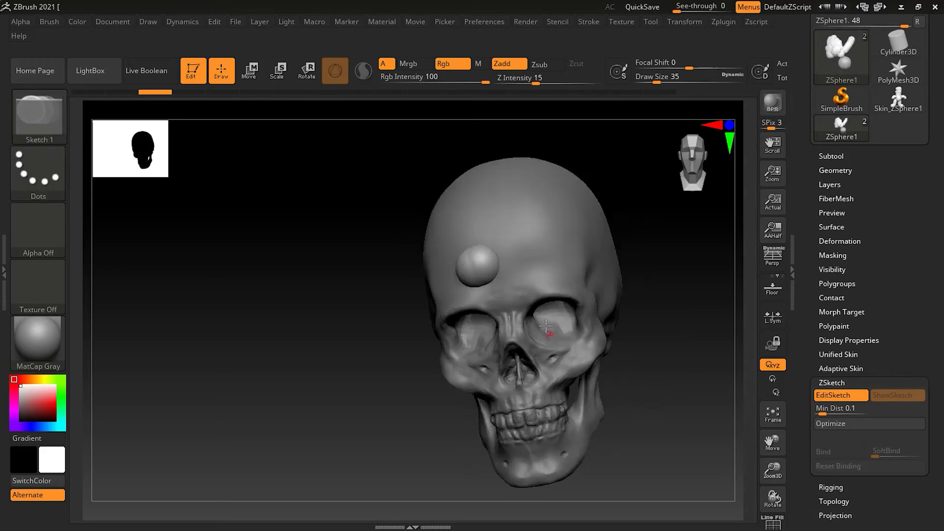
{"action": "key", "text": "ctrl+z"}
Step: Re-enable EditSketch and sketch strokes over the nose opening and around the rim of one eye socket
{"action": "left_click", "coordinate": [821, 400]}
{"action": "left_click_drag", "start_coordinate": [616, 374], "coordinate": [481, 370]}
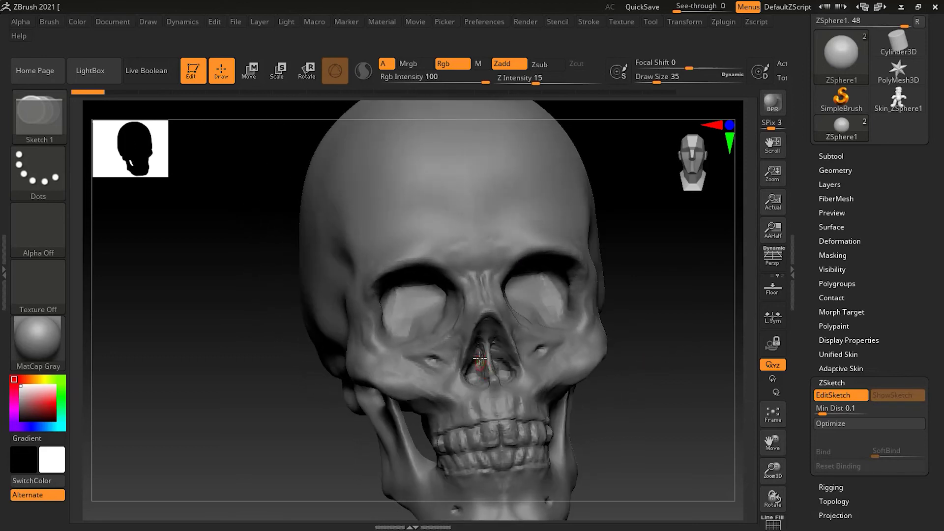
{"action": "mouse_move", "coordinate": [464, 358]}
{"action": "left_mouse_down"}
{"action": "mouse_move", "coordinate": [461, 366]}
{"action": "mouse_move", "coordinate": [490, 351]}
{"action": "mouse_move", "coordinate": [508, 379]}
{"action": "left_mouse_up"}
{"action": "left_click_drag", "start_coordinate": [502, 345], "coordinate": [505, 330]}
{"action": "mouse_move", "coordinate": [520, 287]}
{"action": "left_mouse_down"}
{"action": "mouse_move", "coordinate": [531, 311]}
{"action": "mouse_move", "coordinate": [577, 277]}
{"action": "mouse_move", "coordinate": [531, 240]}
{"action": "mouse_move", "coordinate": [511, 290]}
{"action": "left_mouse_up"}
{"action": "key", "text": "ctrl"}
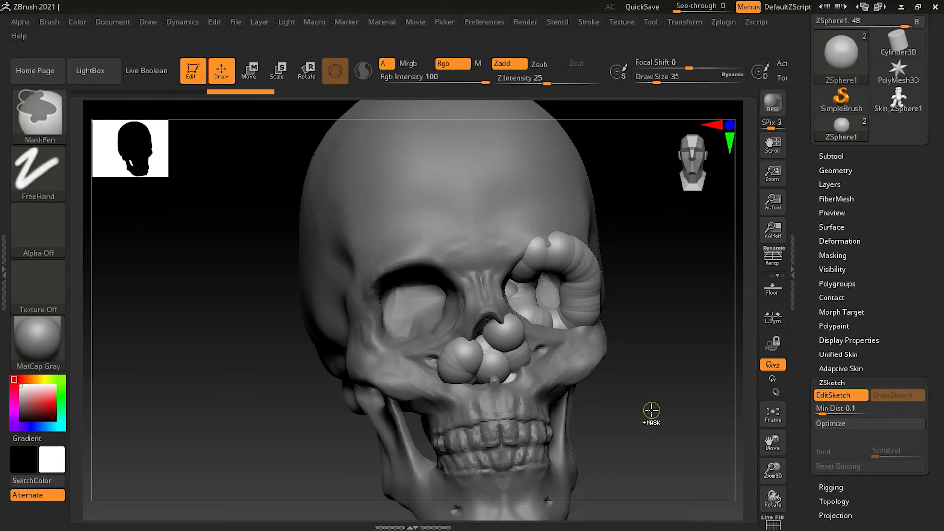
Step: Undo the sketch strokes over the nose opening and eye socket until the skull is bare
{"action": "key", "text": "ctrl+z"}
{"action": "key", "text": "ctrl+z"}
{"action": "key", "text": "ctrl+z"}
{"action": "key", "text": "ctrl+z"}
{"action": "key", "text": "ctrl+z"}
{"action": "key", "text": "ctrl+z"}
{"action": "key", "text": "ctrl+z"}
{"action": "key", "text": "ctrl+z"}
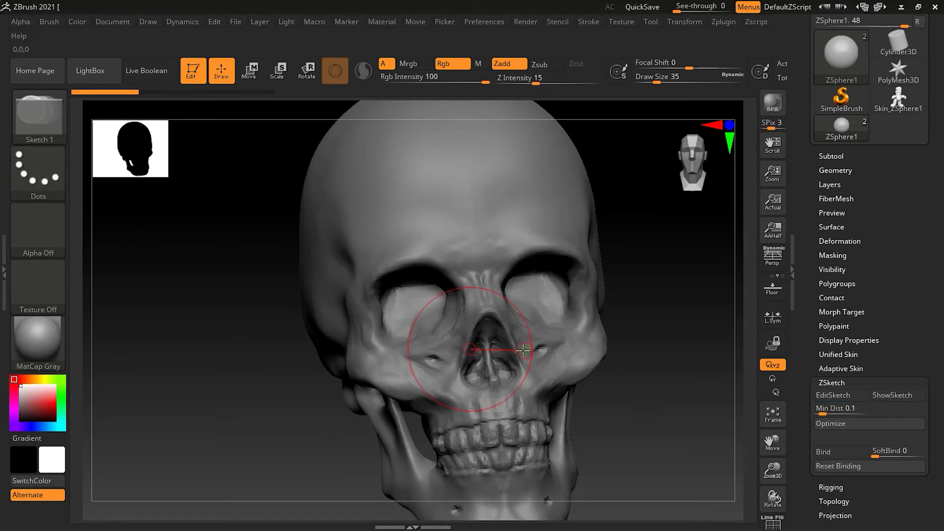
Step: With the Armature brush and EditSketch enabled, sketch strokes across both eye sockets and the nose opening
{"action": "left_click", "coordinate": [48, 119]}
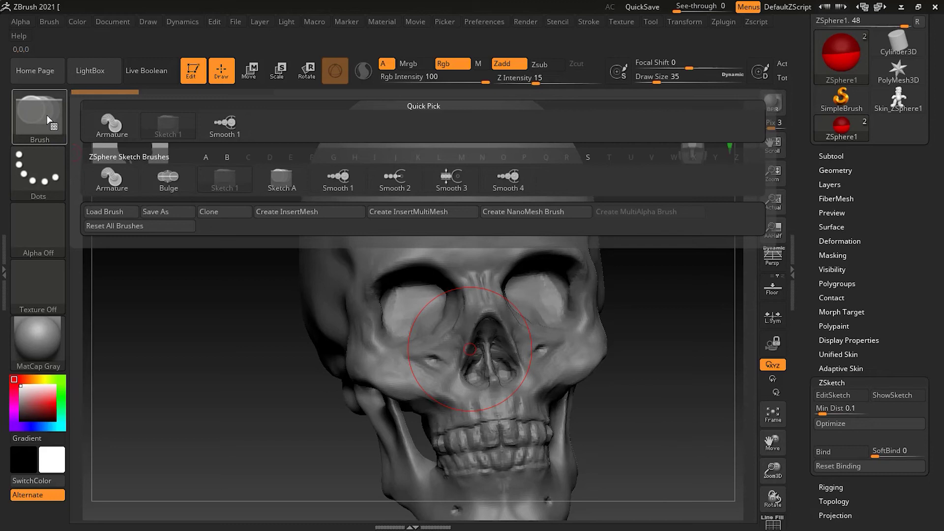
{"action": "left_click", "coordinate": [112, 178]}
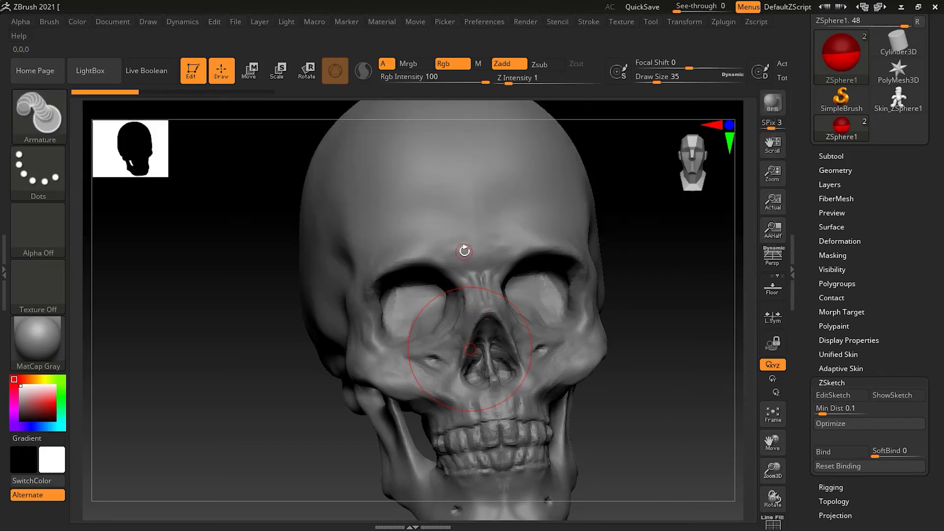
{"action": "left_click", "coordinate": [836, 396]}
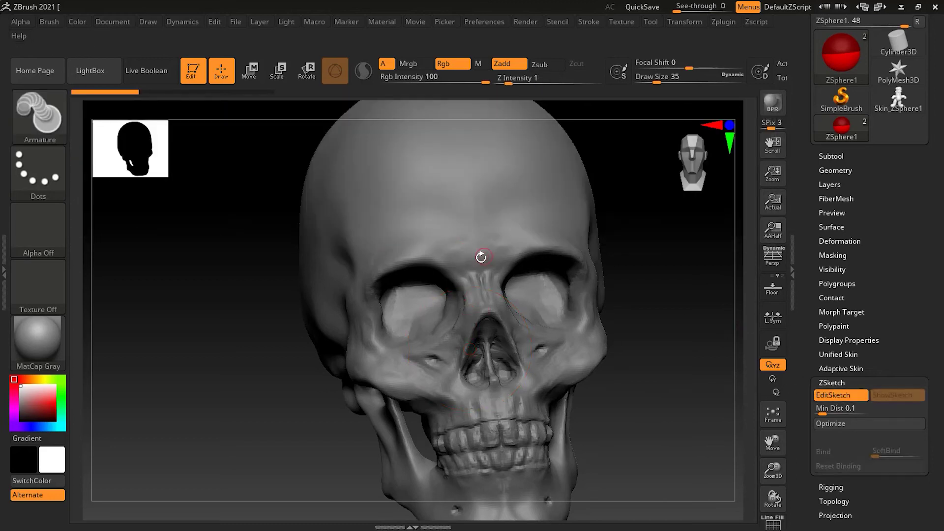
{"action": "mouse_move", "coordinate": [478, 257]}
{"action": "left_mouse_down"}
{"action": "mouse_move", "coordinate": [486, 290]}
{"action": "mouse_move", "coordinate": [505, 278]}
{"action": "mouse_move", "coordinate": [529, 305]}
{"action": "mouse_move", "coordinate": [533, 347]}
{"action": "left_mouse_up"}
{"action": "left_click_drag", "start_coordinate": [537, 245], "coordinate": [546, 352]}
{"action": "left_click_drag", "start_coordinate": [566, 243], "coordinate": [580, 322]}
{"action": "mouse_move", "coordinate": [478, 321]}
{"action": "left_mouse_down"}
{"action": "mouse_move", "coordinate": [527, 352]}
{"action": "mouse_move", "coordinate": [483, 385]}
{"action": "left_mouse_up"}
{"action": "mouse_move", "coordinate": [445, 300]}
{"action": "left_mouse_down"}
{"action": "mouse_move", "coordinate": [433, 286]}
{"action": "mouse_move", "coordinate": [379, 291]}
{"action": "mouse_move", "coordinate": [378, 282]}
{"action": "mouse_move", "coordinate": [400, 337]}
{"action": "left_mouse_up"}
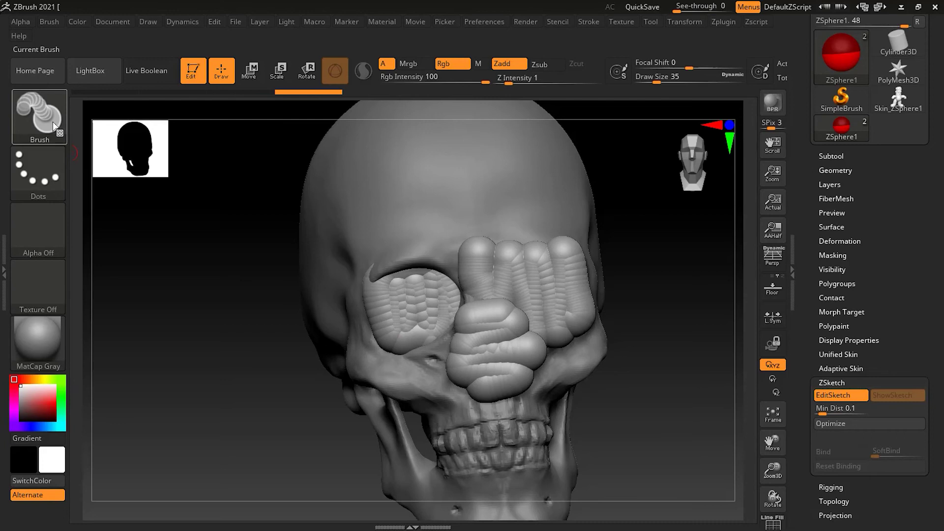
Step: Sketch a stroke across the brow, over the tops of the eye socket strokes, with the Sketch 1 brush
{"action": "left_click", "coordinate": [39, 117]}
{"action": "left_click", "coordinate": [224, 178]}
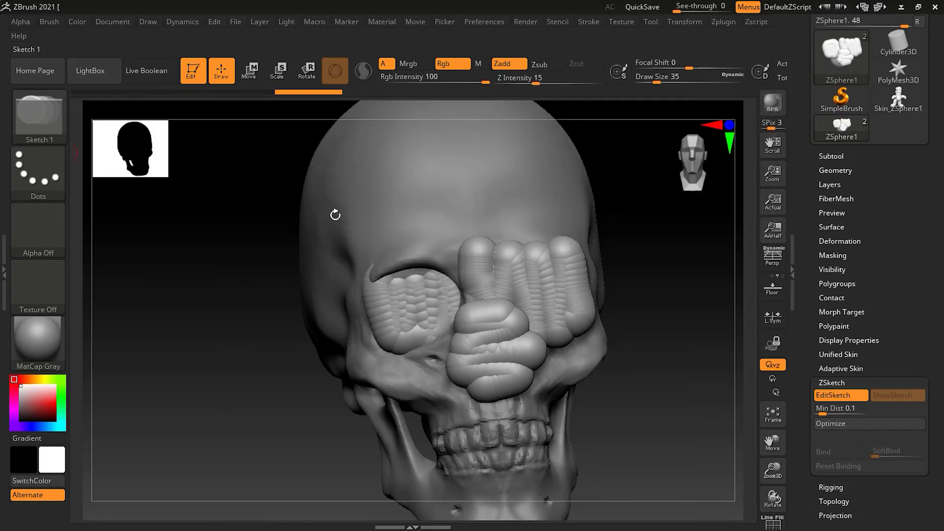
{"action": "mouse_move", "coordinate": [462, 264]}
{"action": "left_mouse_down"}
{"action": "mouse_move", "coordinate": [389, 315]}
{"action": "mouse_move", "coordinate": [412, 250]}
{"action": "mouse_move", "coordinate": [484, 245]}
{"action": "mouse_move", "coordinate": [560, 258]}
{"action": "left_mouse_up"}
{"action": "mouse_move", "coordinate": [664, 283]}
{"action": "left_mouse_down"}
{"action": "mouse_move", "coordinate": [541, 291]}
{"action": "mouse_move", "coordinate": [484, 279]}
{"action": "left_mouse_up"}
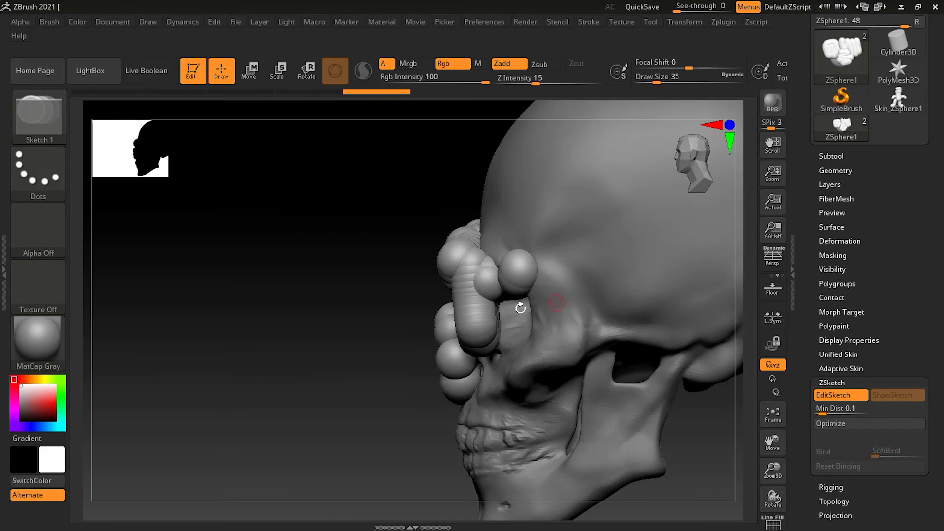
Step: Switch back to the Armature brush and sketch a stroke down the outer side of the eye socket
{"action": "left_click", "coordinate": [45, 132]}
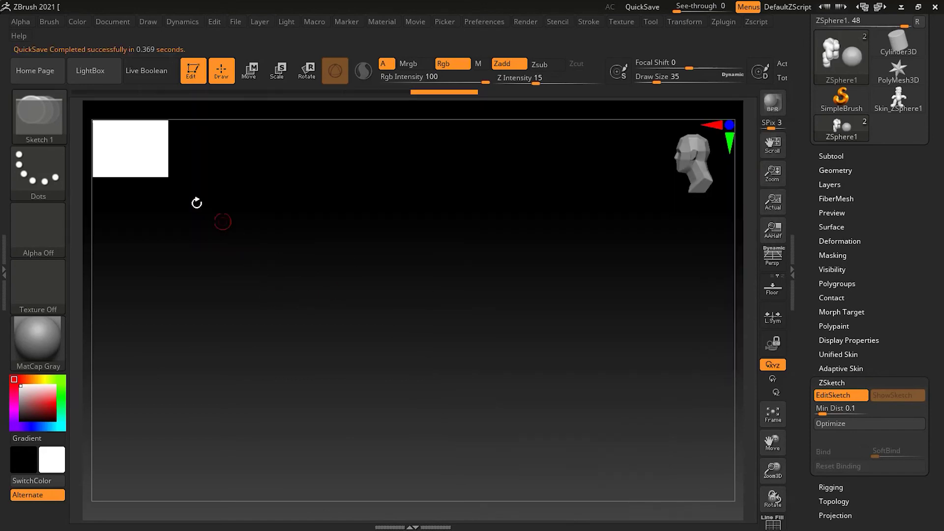
{"action": "left_click_drag", "start_coordinate": [447, 309], "coordinate": [440, 310], "text": "alt"}
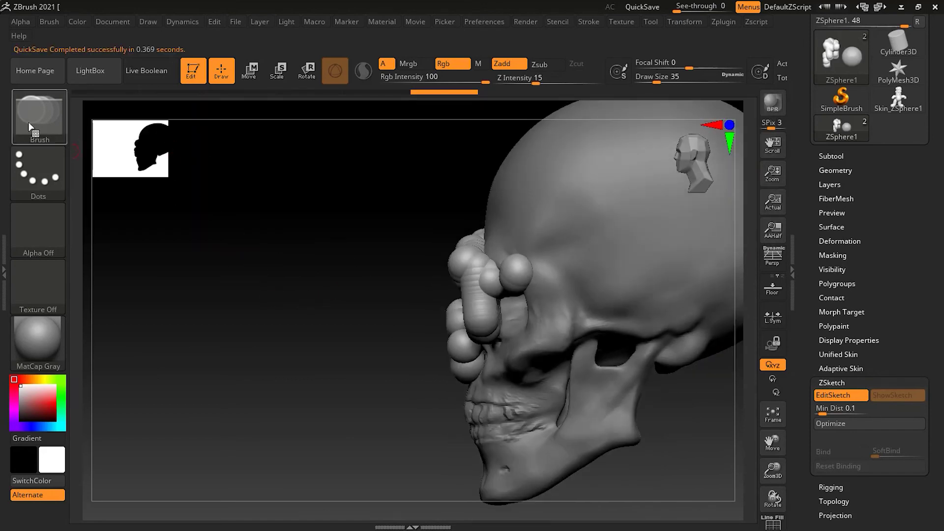
{"action": "left_click", "coordinate": [39, 118]}
{"action": "left_click", "coordinate": [118, 134]}
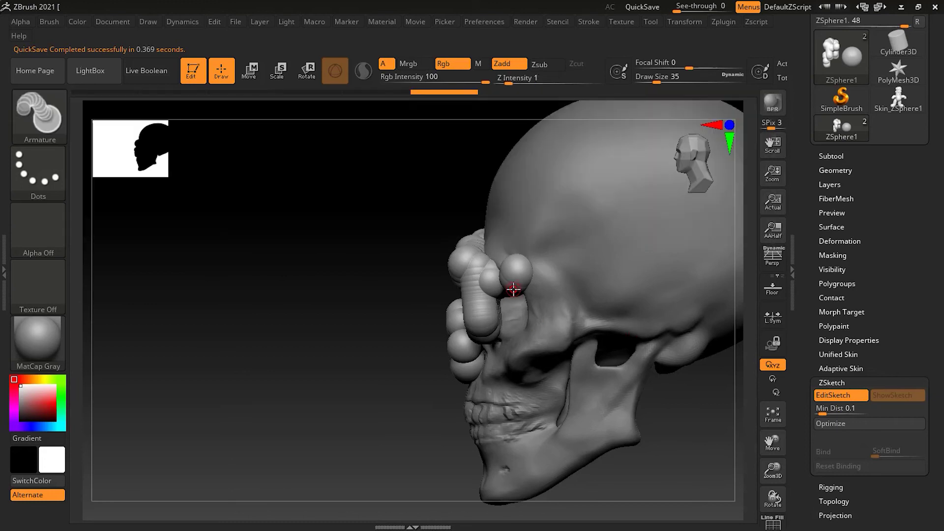
{"action": "mouse_move", "coordinate": [521, 289]}
{"action": "left_mouse_down"}
{"action": "mouse_move", "coordinate": [504, 306]}
{"action": "mouse_move", "coordinate": [502, 333]}
{"action": "mouse_move", "coordinate": [520, 324]}
{"action": "left_mouse_up"}
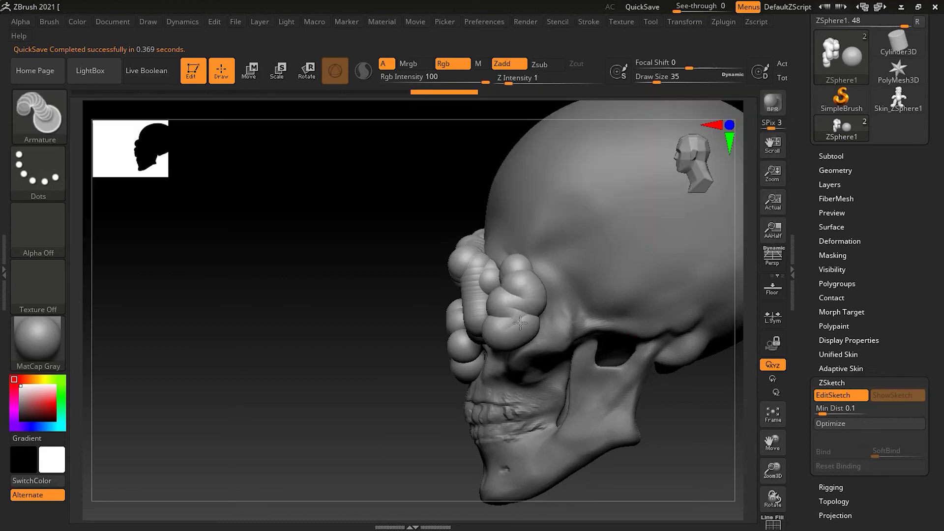
Step: Sketch strokes down the temple beside the existing forehead strokes with the Sketch 1 brush
{"action": "left_click_drag", "start_coordinate": [369, 400], "coordinate": [487, 396]}
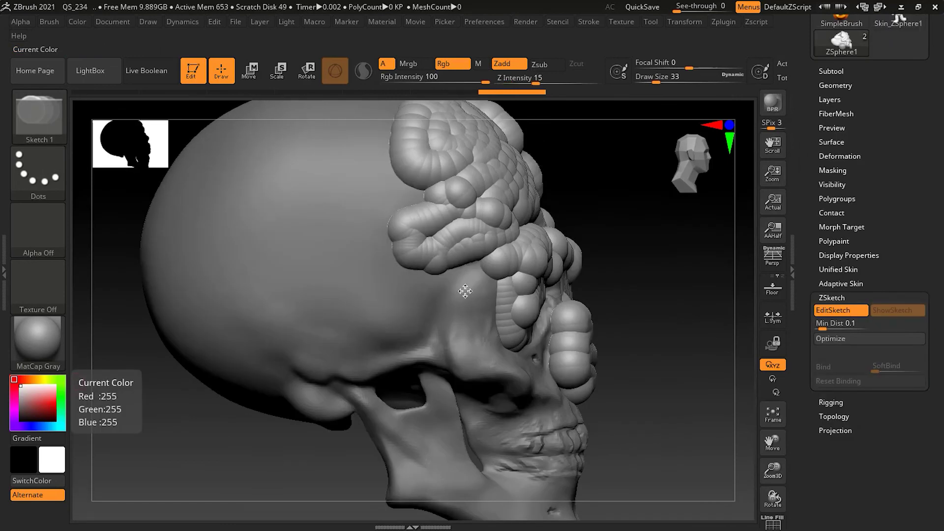
{"action": "mouse_move", "coordinate": [483, 283]}
{"action": "left_mouse_down"}
{"action": "mouse_move", "coordinate": [482, 311]}
{"action": "mouse_move", "coordinate": [486, 281]}
{"action": "left_mouse_up"}
{"action": "left_click_drag", "start_coordinate": [475, 241], "coordinate": [457, 346]}
Step: Try a Sketch 1 stroke across the opening behind the cheekbone, and undo it
{"action": "left_click", "coordinate": [48, 126]}
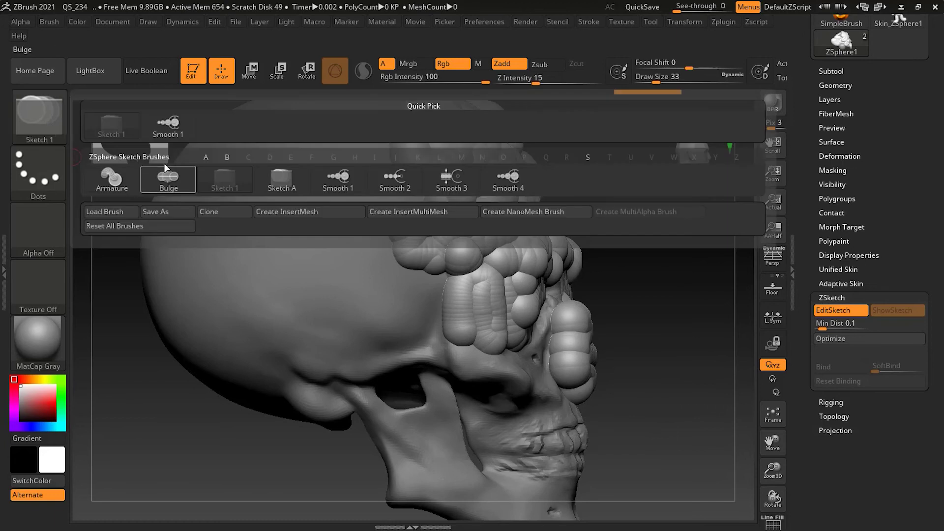
{"action": "left_click", "coordinate": [116, 187]}
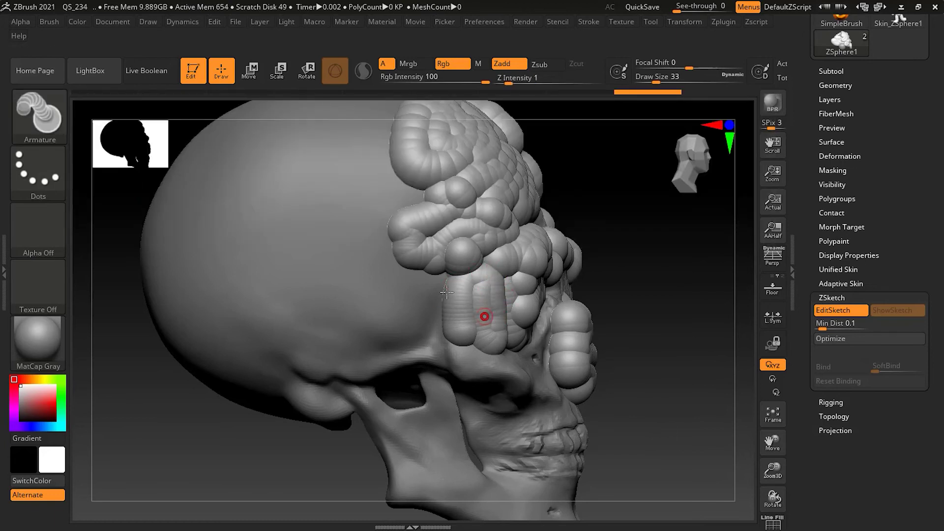
{"action": "left_click", "coordinate": [53, 121]}
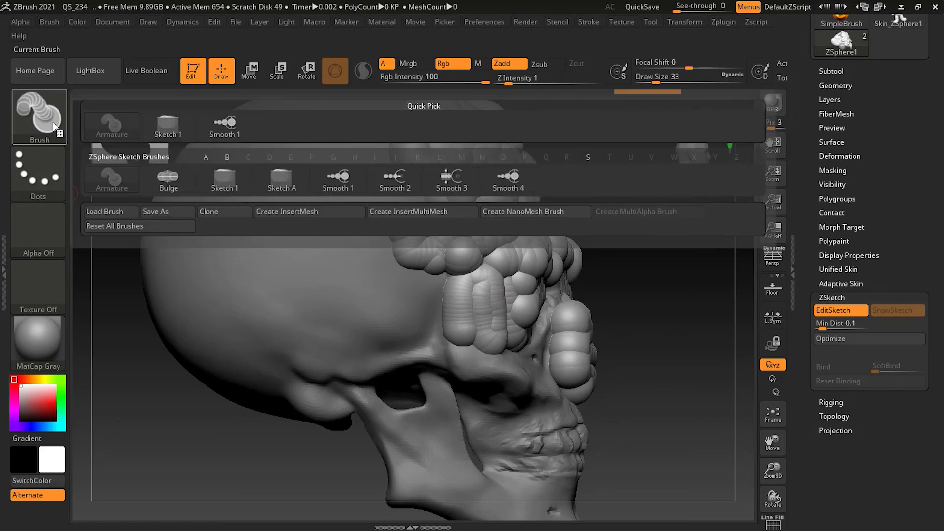
{"action": "left_click", "coordinate": [228, 180]}
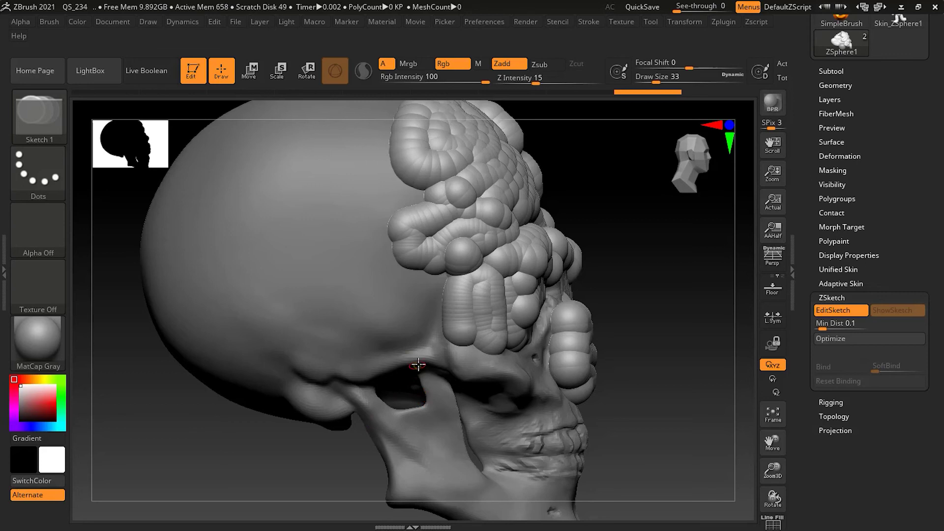
{"action": "left_click_drag", "start_coordinate": [418, 366], "coordinate": [403, 389]}
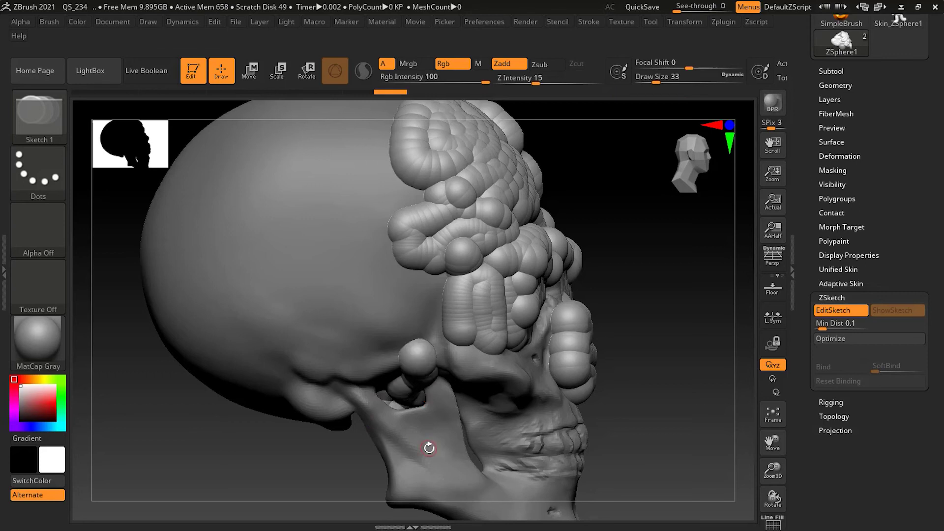
{"action": "key", "text": "ctrl+z"}
Step: Fill the opening behind the cheekbone with Armature brush strokes
{"action": "left_click", "coordinate": [33, 119]}
{"action": "left_click", "coordinate": [106, 123]}
{"action": "mouse_move", "coordinate": [418, 366]}
{"action": "left_mouse_down"}
{"action": "mouse_move", "coordinate": [379, 386]}
{"action": "mouse_move", "coordinate": [416, 370]}
{"action": "left_mouse_up"}
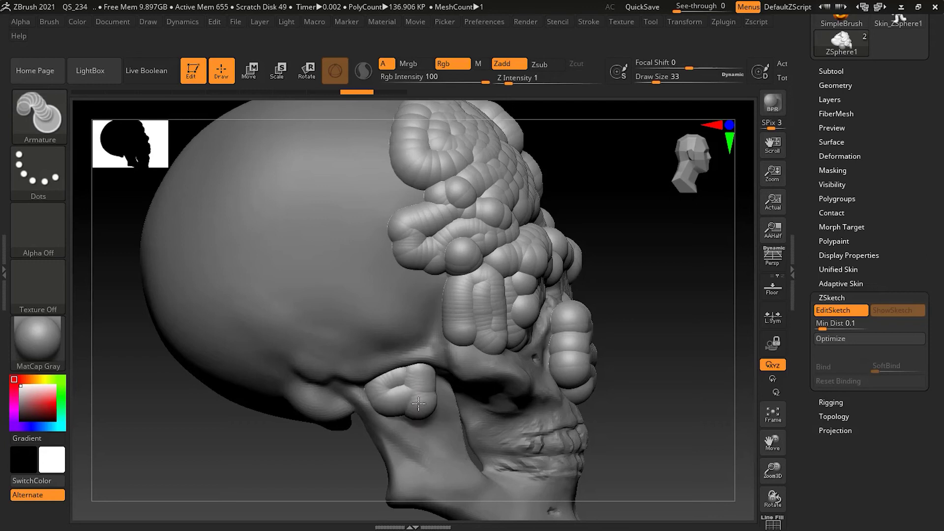
Step: Sketch a stroke around the filled opening behind the cheekbone with the Sketch 1 brush
{"action": "left_click", "coordinate": [32, 119]}
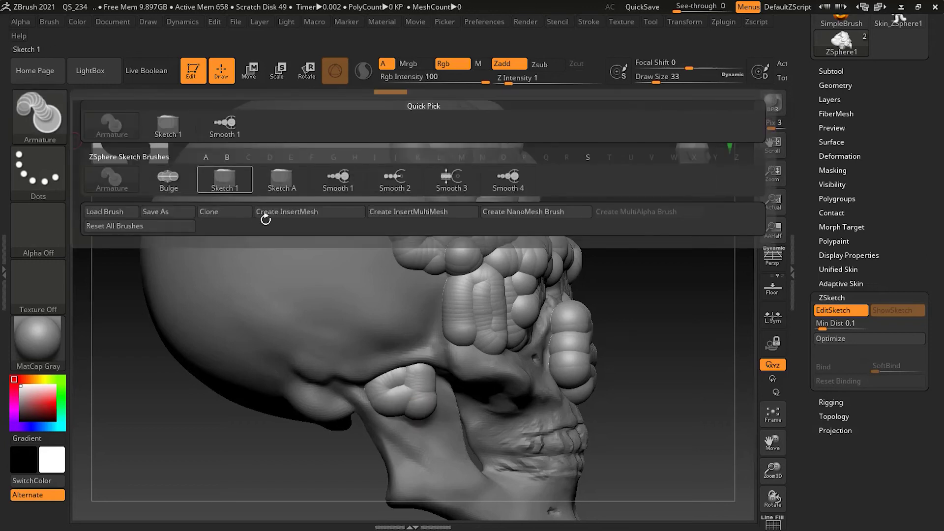
{"action": "left_click", "coordinate": [237, 188]}
{"action": "mouse_move", "coordinate": [394, 353]}
{"action": "left_mouse_down"}
{"action": "mouse_move", "coordinate": [381, 366]}
{"action": "mouse_move", "coordinate": [421, 417]}
{"action": "mouse_move", "coordinate": [376, 389]}
{"action": "left_mouse_up"}
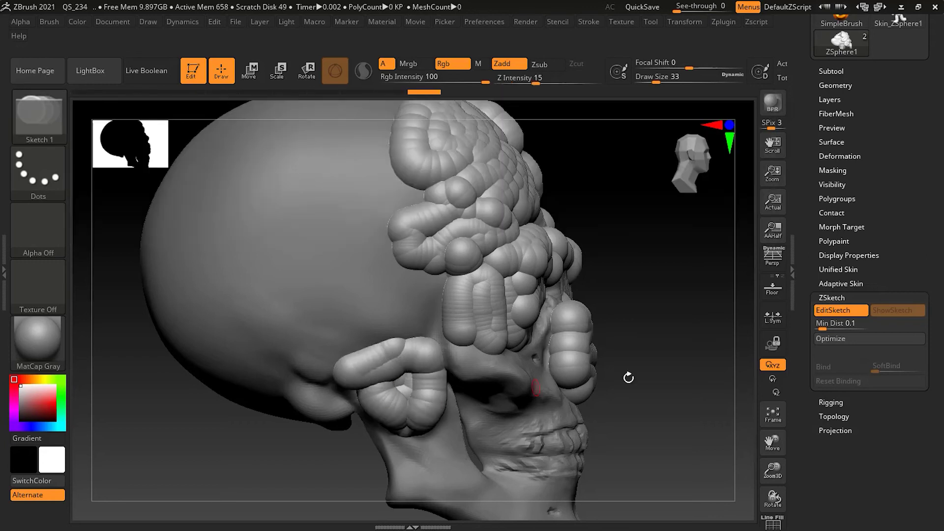
Step: Preview the unified skin of the whole ZSphere sketch
{"action": "key", "text": "f"}
{"action": "left_click_drag", "start_coordinate": [665, 358], "coordinate": [722, 244]}
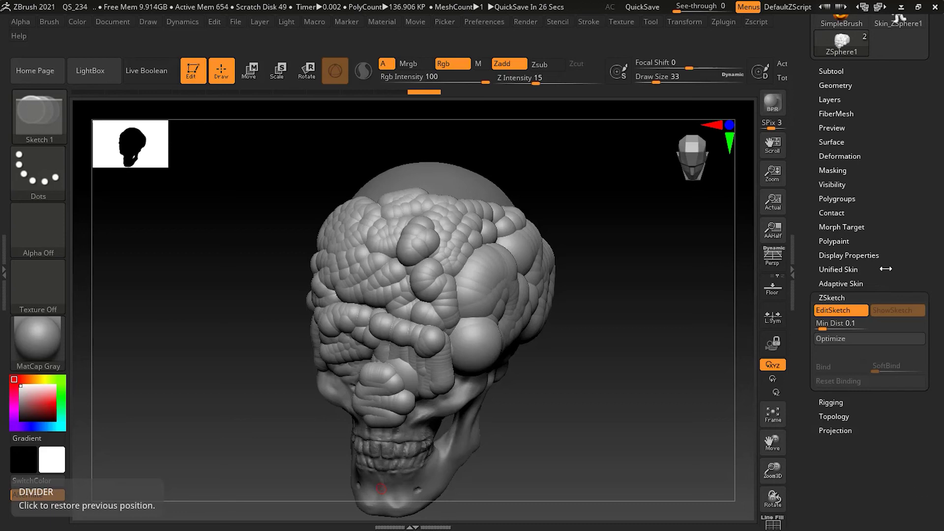
{"action": "left_click", "coordinate": [838, 269]}
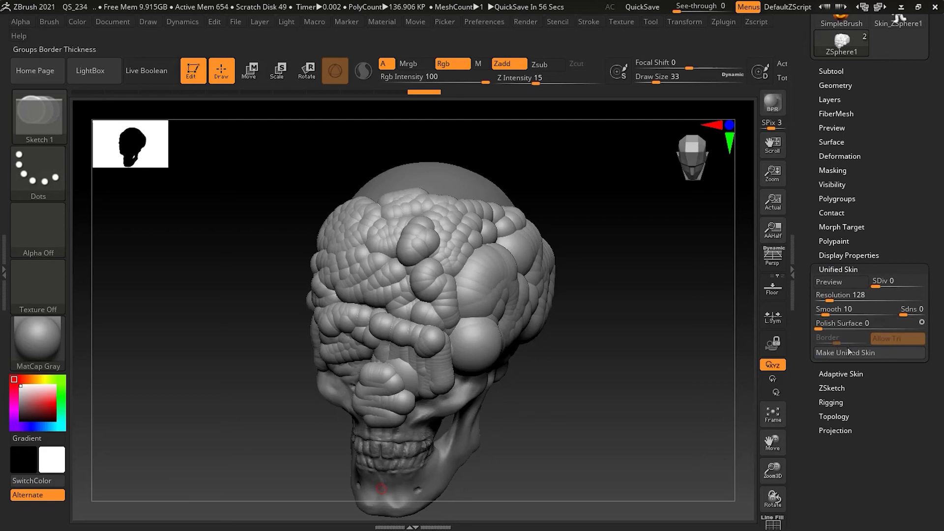
{"action": "left_click", "coordinate": [840, 283]}
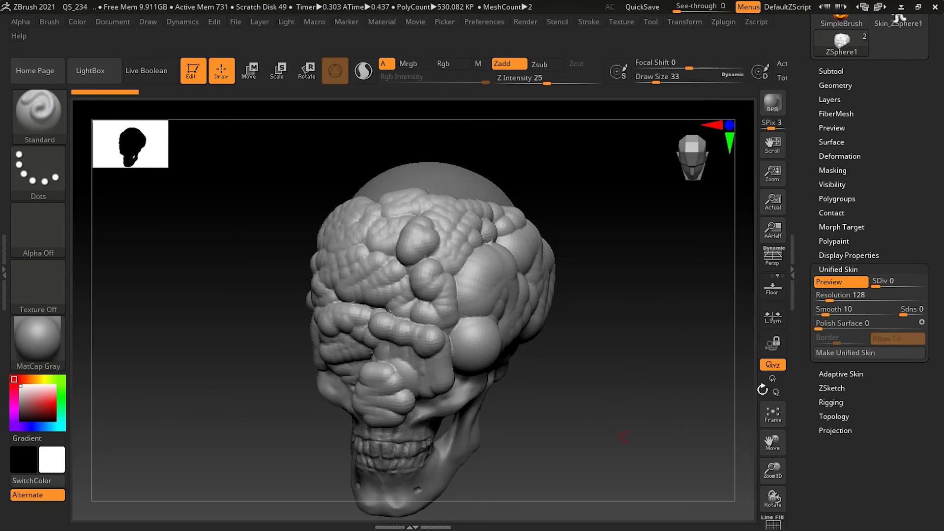
Step: Set the unified skin resolution to 80, regenerate the preview and inspect it around the skull
{"action": "left_click", "coordinate": [830, 300]}
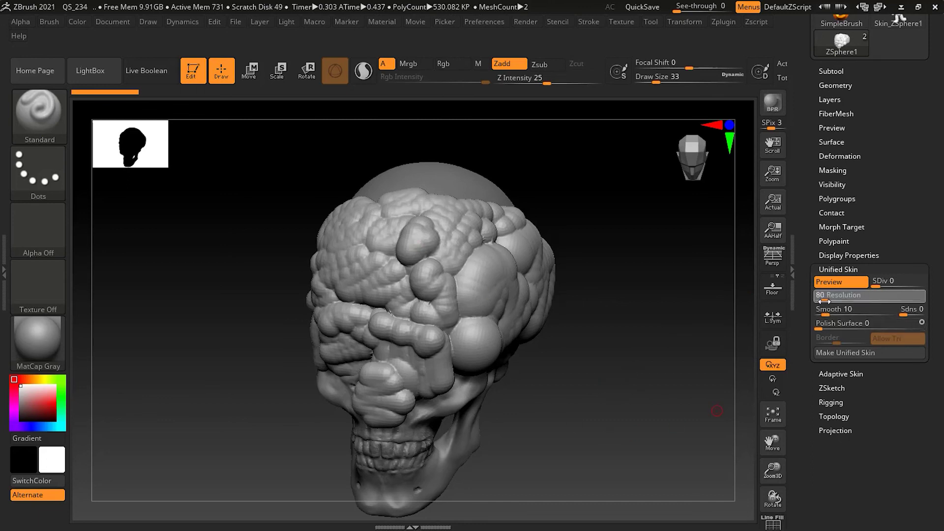
{"action": "left_click", "coordinate": [835, 284]}
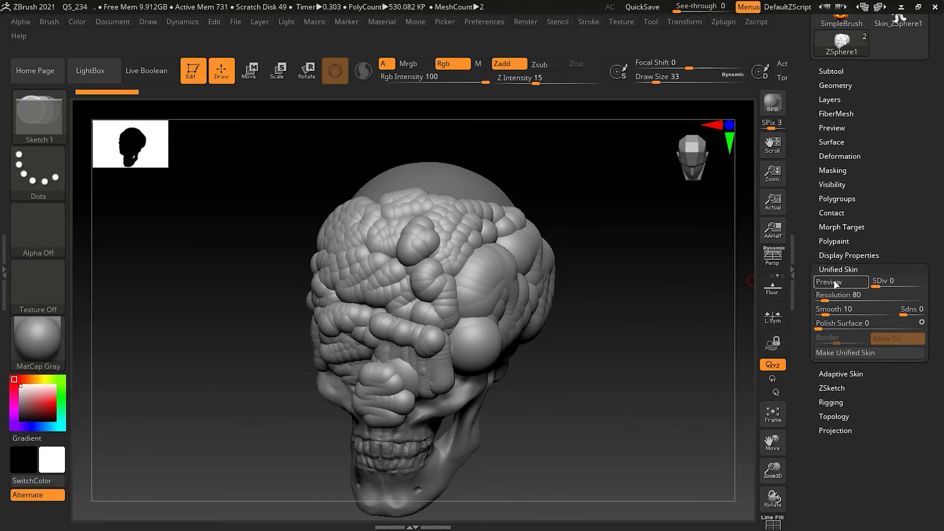
{"action": "left_click", "coordinate": [835, 283]}
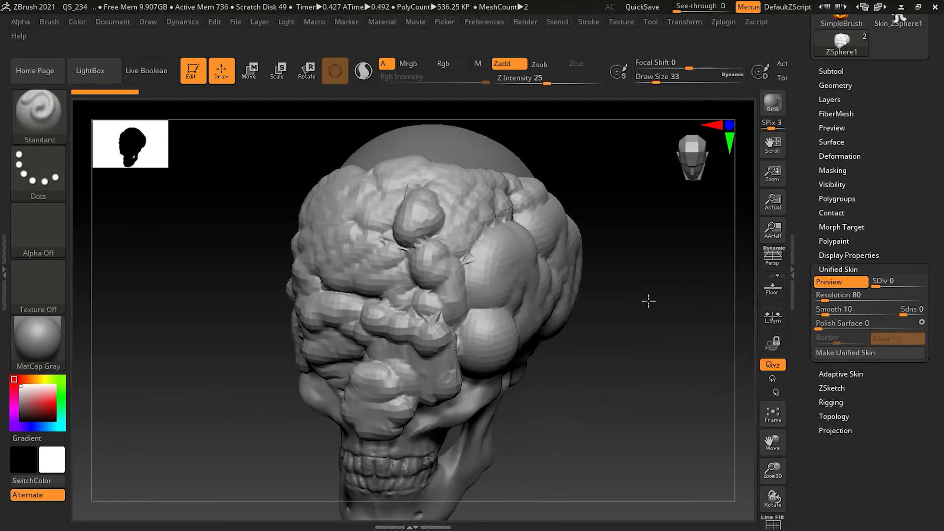
{"action": "left_click_drag", "start_coordinate": [633, 363], "coordinate": [649, 394]}
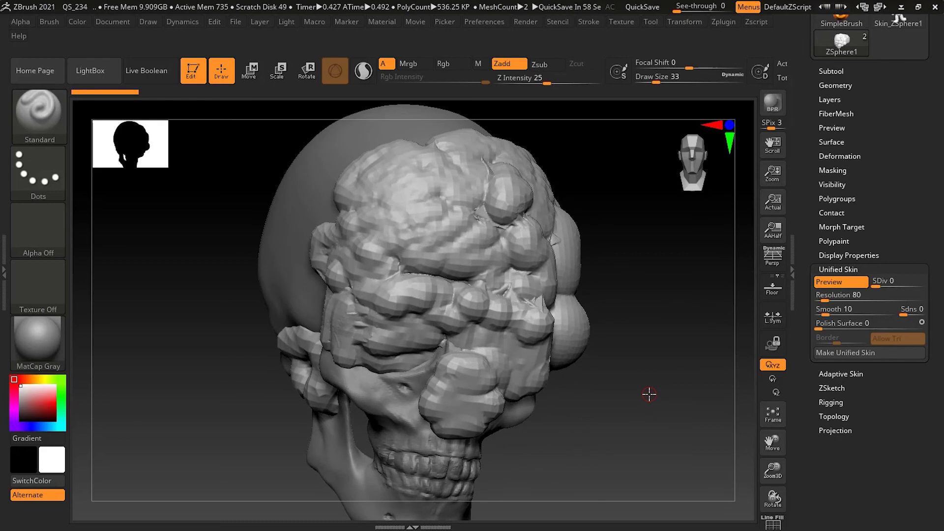
Step: Make a unified skin from the ZSphere sketch and check the resulting tools
{"action": "left_click", "coordinate": [860, 352]}
{"action": "left_click_drag", "start_coordinate": [917, 199], "coordinate": [918, 293]}
{"action": "mouse_move", "coordinate": [894, 250]}
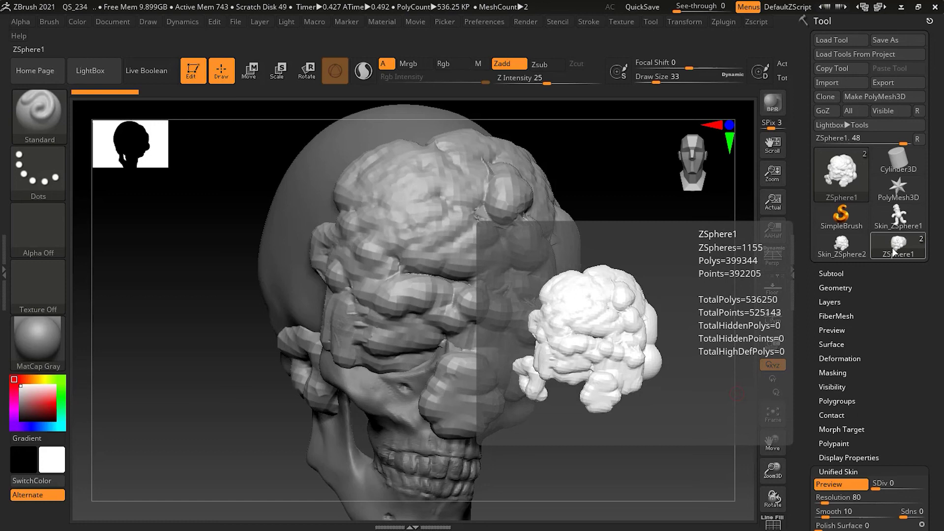
Step: Select the ZSketch skull subtool and append the Skin_ZSphere2 mesh to it
{"action": "left_click", "coordinate": [843, 273]}
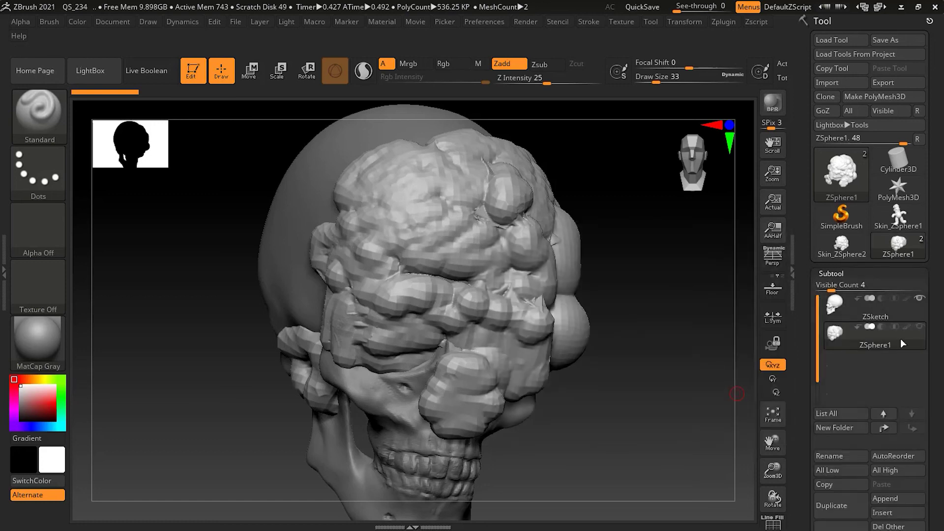
{"action": "left_click", "coordinate": [872, 314]}
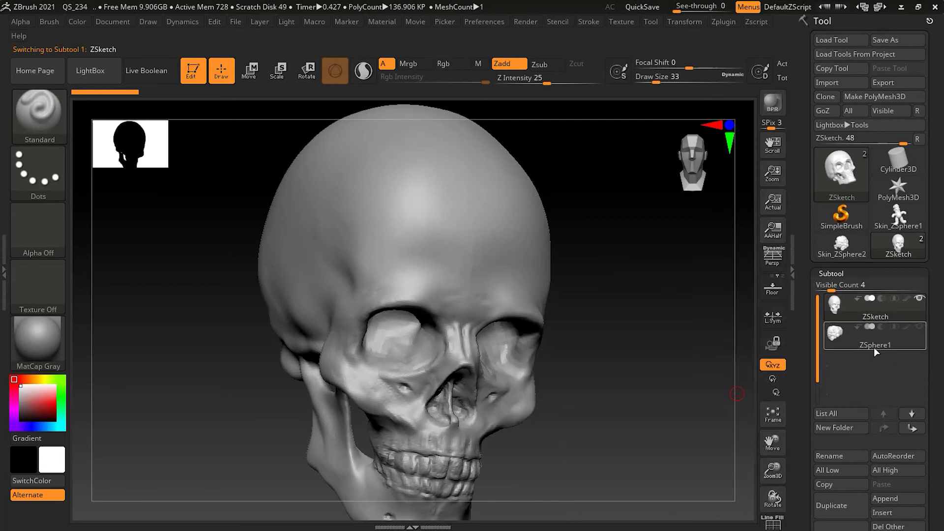
{"action": "mouse_move", "coordinate": [876, 308]}
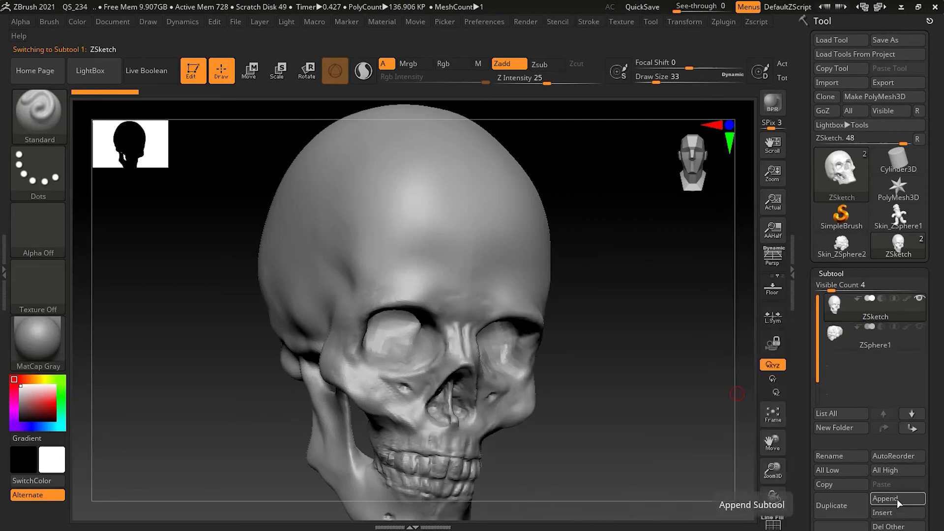
{"action": "left_click", "coordinate": [897, 500]}
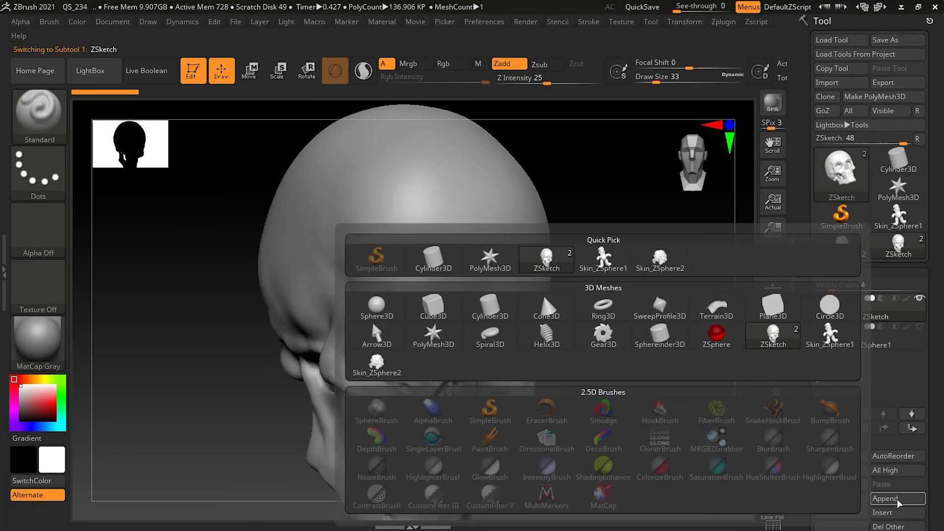
{"action": "left_click", "coordinate": [658, 265]}
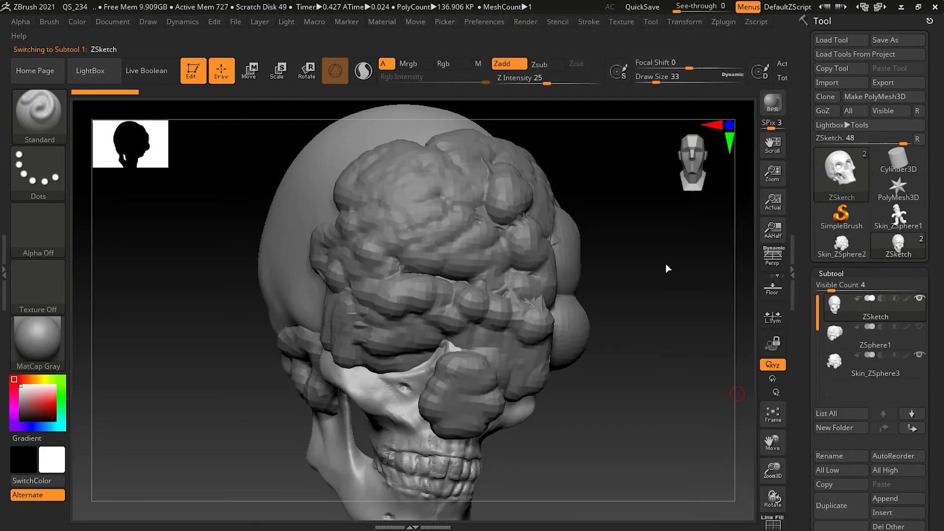
Step: Enlarge the brush to size 97 and make the Skin_ZSphere3 mesh the active subtool for smoothing
{"action": "left_click_drag", "start_coordinate": [684, 317], "coordinate": [656, 319]}
{"action": "left_click_drag", "start_coordinate": [722, 352], "coordinate": [719, 387], "text": "alt"}
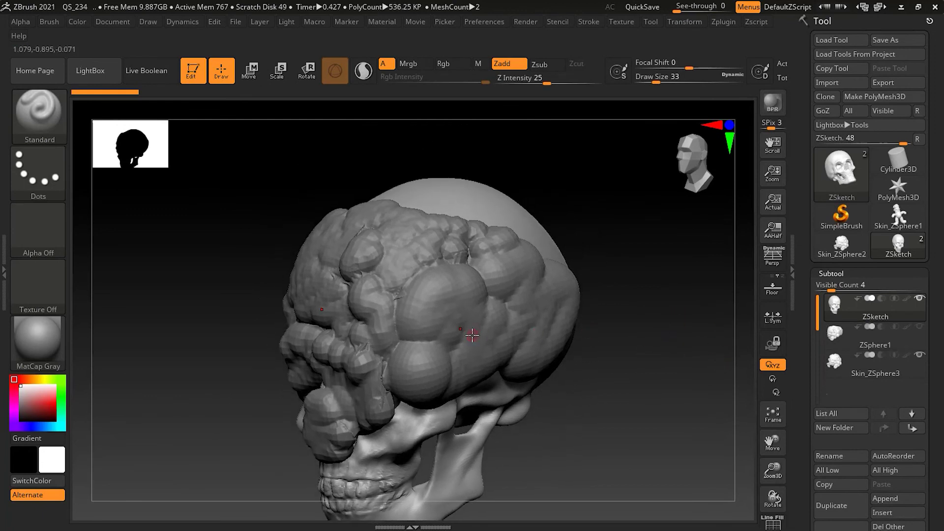
{"action": "key", "text": "s"}
{"action": "left_click_drag", "start_coordinate": [468, 336], "coordinate": [478, 334]}
{"action": "key", "text": "shift"}
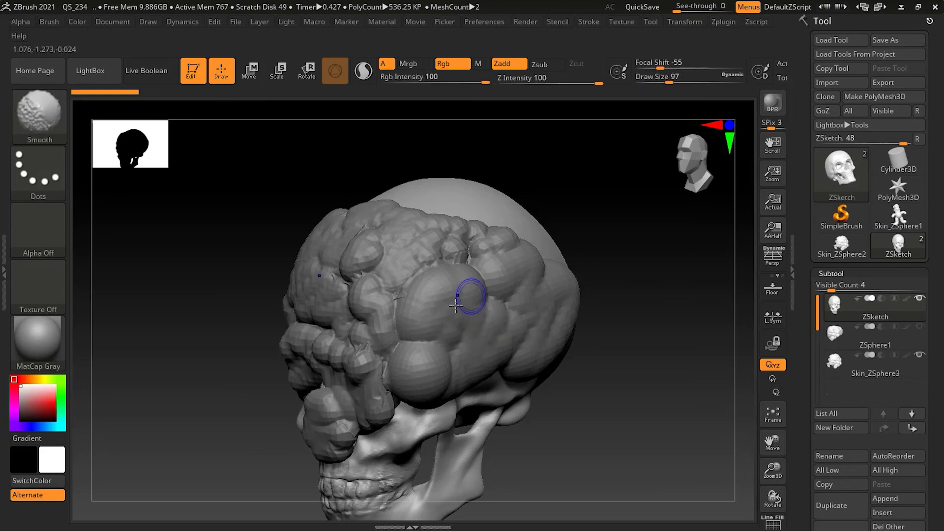
{"action": "left_click_drag", "start_coordinate": [385, 308], "coordinate": [363, 293], "text": "shift"}
{"action": "mouse_move", "coordinate": [362, 293]}
{"action": "left_mouse_down", "text": "shift"}
{"action": "mouse_move", "coordinate": [380, 290]}
{"action": "mouse_move", "coordinate": [367, 313]}
{"action": "left_mouse_up", "text": "shift"}
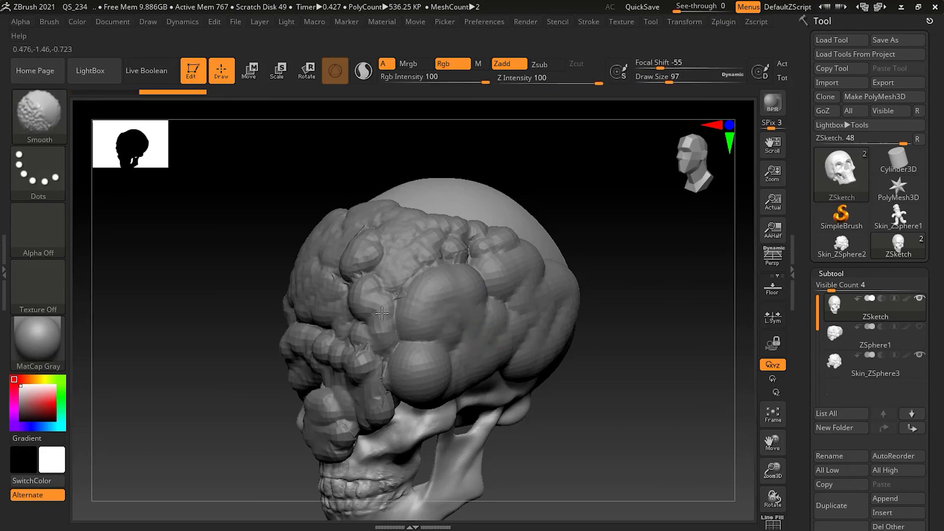
{"action": "left_click_drag", "start_coordinate": [368, 313], "coordinate": [384, 317], "text": "shift"}
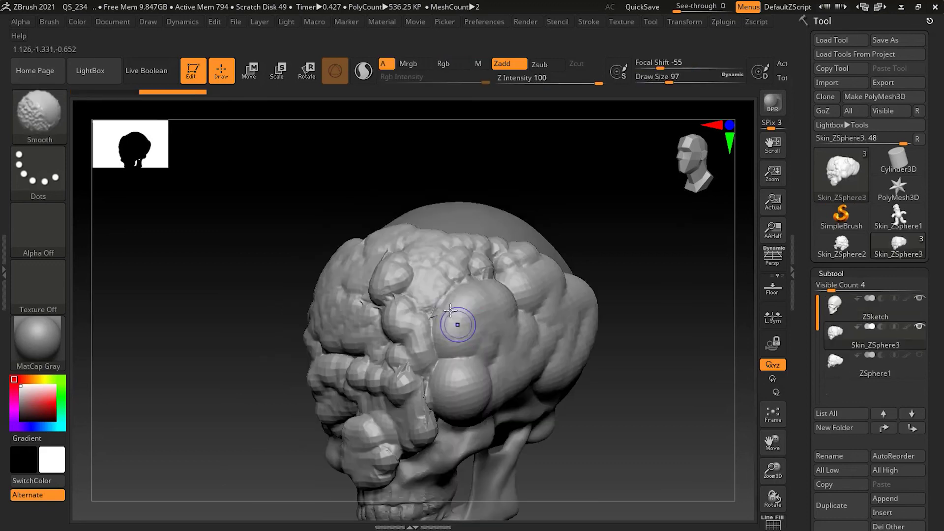
Step: Smooth the blocky lumps over the forehead, left temple and cheek of Skin_ZSphere3, enlarging the brush to size 277
{"action": "left_click_drag", "start_coordinate": [458, 324], "coordinate": [430, 329], "text": "shift"}
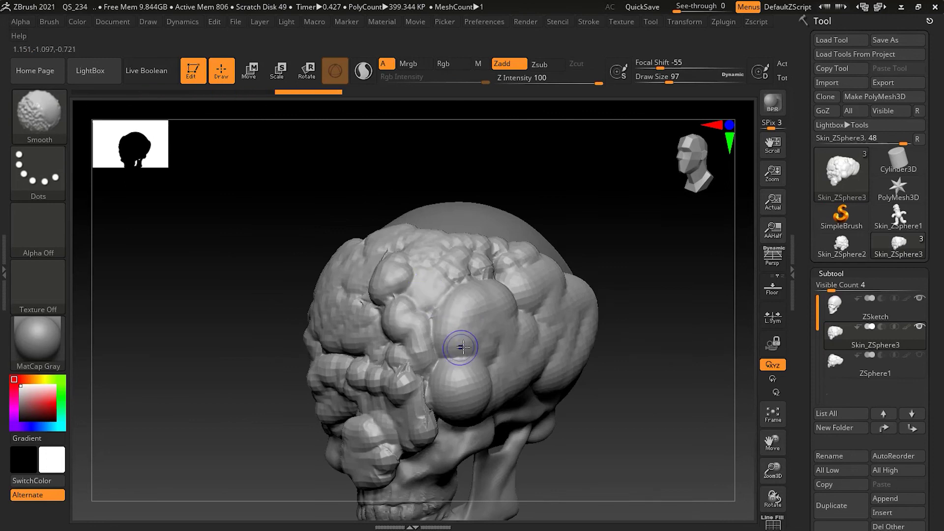
{"action": "key", "text": "bracketright"}
{"action": "key", "text": "bracketright"}
{"action": "key", "text": "bracketright"}
{"action": "key", "text": "bracketright"}
{"action": "key", "text": "bracketright"}
{"action": "key", "text": "bracketright"}
{"action": "key", "text": "bracketright"}
{"action": "key", "text": "bracketright"}
{"action": "key", "text": "bracketright"}
{"action": "key", "text": "bracketright"}
{"action": "key", "text": "bracketright"}
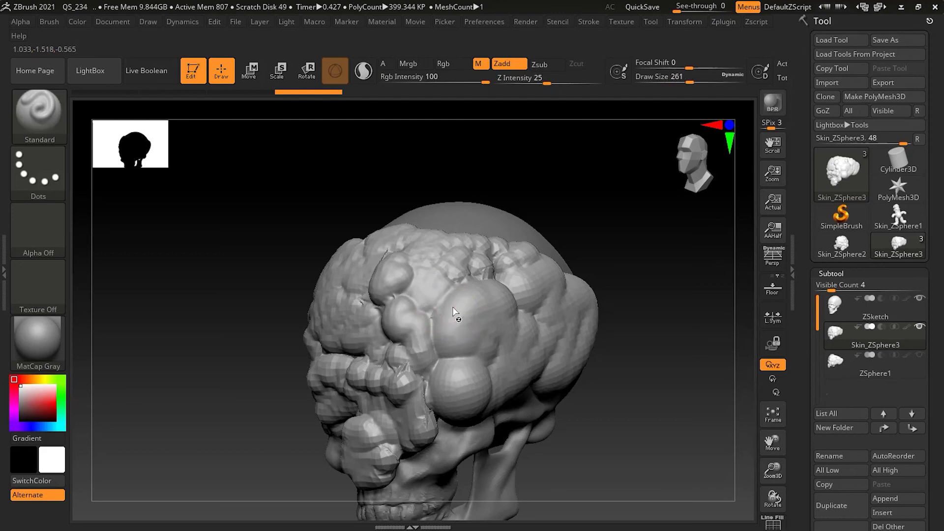
{"action": "mouse_move", "coordinate": [448, 309]}
{"action": "left_mouse_down", "text": "shift"}
{"action": "mouse_move", "coordinate": [423, 276]}
{"action": "mouse_move", "coordinate": [348, 416]}
{"action": "mouse_move", "coordinate": [436, 455]}
{"action": "left_mouse_up", "text": "shift"}
{"action": "mouse_move", "coordinate": [573, 328]}
{"action": "left_mouse_down", "text": "shift"}
{"action": "mouse_move", "coordinate": [498, 254]}
{"action": "mouse_move", "coordinate": [544, 340]}
{"action": "mouse_move", "coordinate": [497, 379]}
{"action": "mouse_move", "coordinate": [516, 345]}
{"action": "mouse_move", "coordinate": [521, 366]}
{"action": "mouse_move", "coordinate": [561, 382]}
{"action": "mouse_move", "coordinate": [443, 497]}
{"action": "left_mouse_up", "text": "shift"}
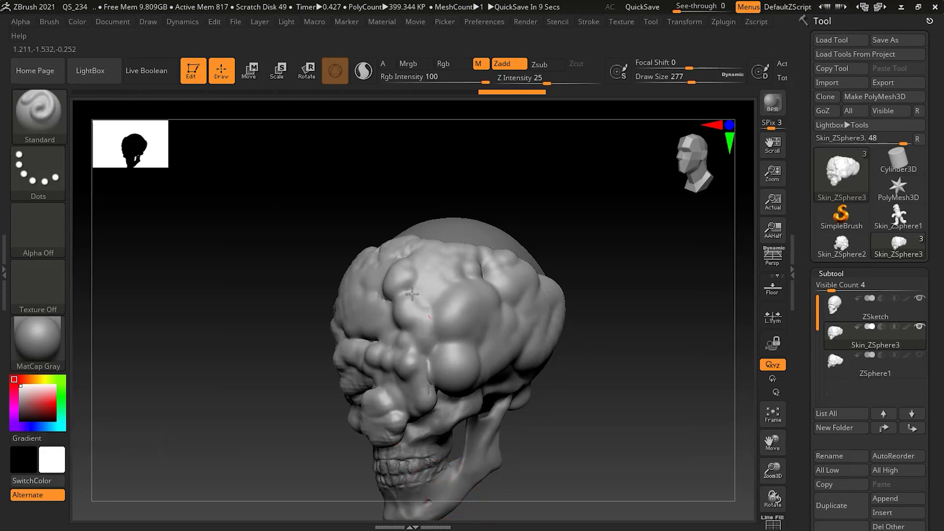
Step: Smooth the lumps on the right temple and brow of Skin_ZSphere3 and check the mesh from the front and side
{"action": "left_click_drag", "start_coordinate": [603, 317], "coordinate": [643, 316]}
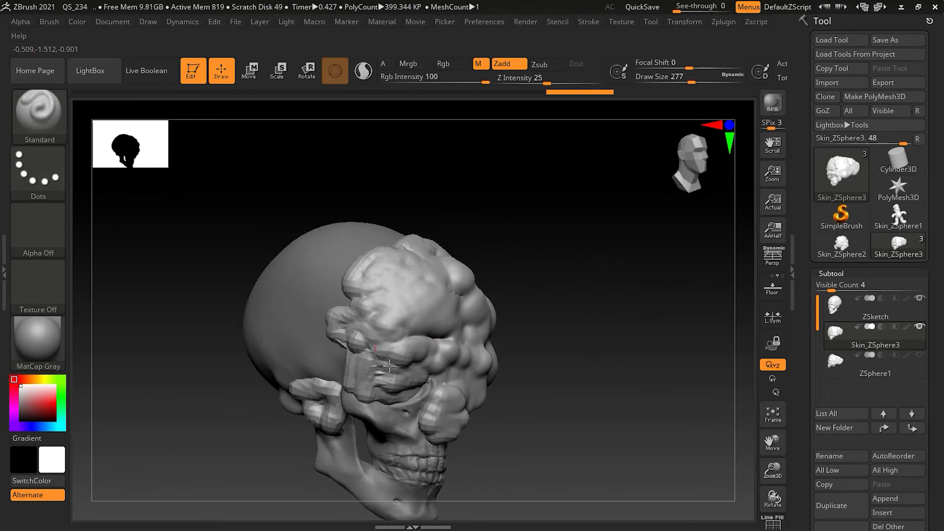
{"action": "mouse_move", "coordinate": [375, 331]}
{"action": "left_mouse_down", "text": "shift"}
{"action": "mouse_move", "coordinate": [354, 307]}
{"action": "mouse_move", "coordinate": [355, 315]}
{"action": "left_mouse_up", "text": "shift"}
{"action": "left_click_drag", "start_coordinate": [627, 375], "coordinate": [540, 377]}
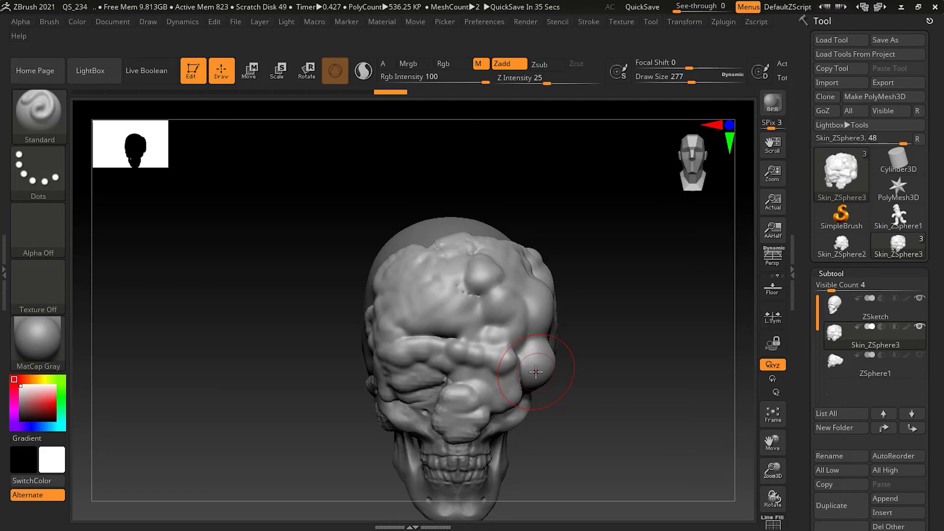
{"action": "left_click_drag", "start_coordinate": [609, 394], "coordinate": [542, 327]}
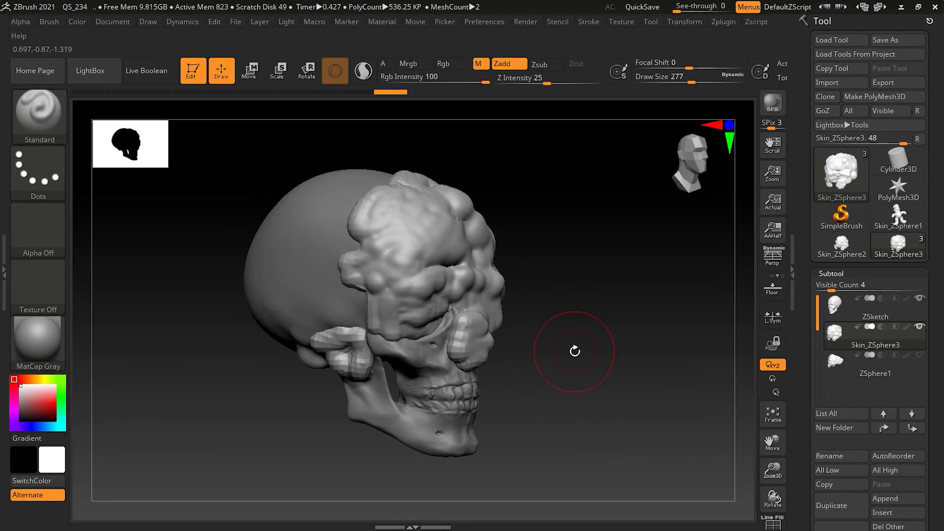